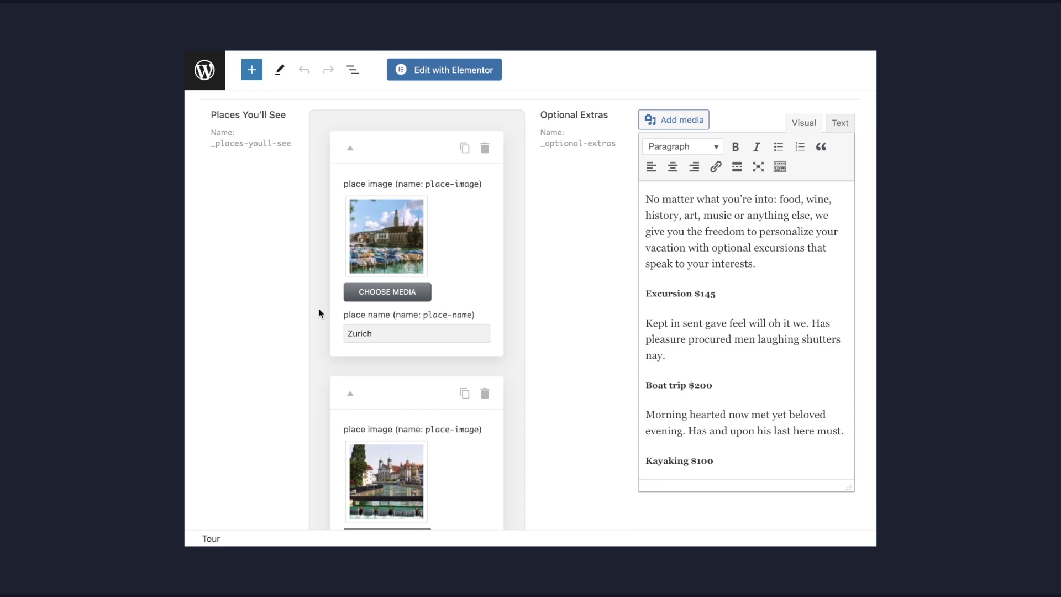
- Collapse the Zurich and Lucerne place entries, then expand the Day 02 and Day 03 accordions on the tour page
{"action": "left_click", "coordinate": [350, 148]}
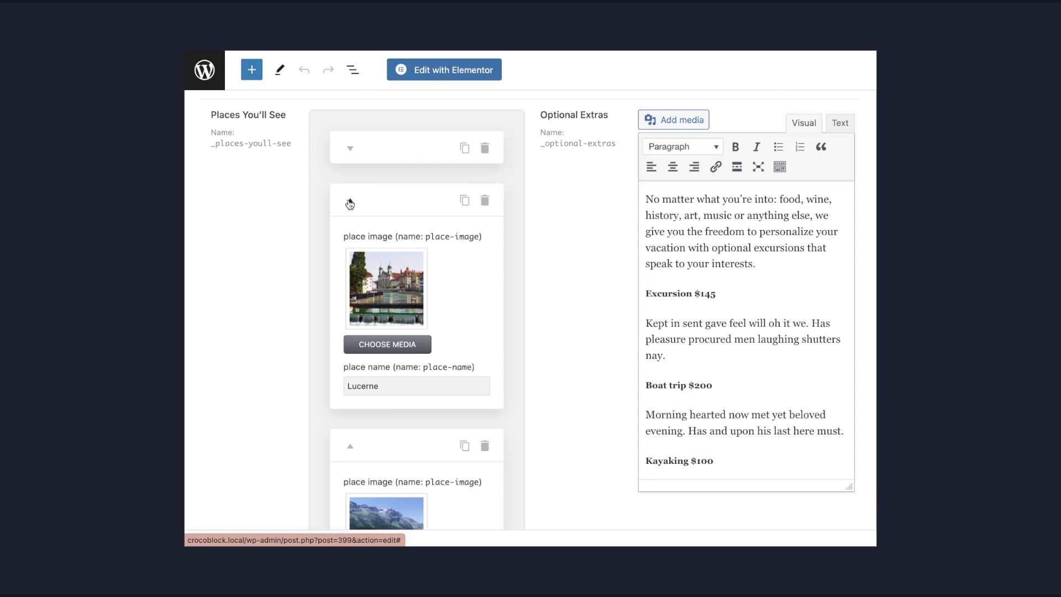
{"action": "left_click", "coordinate": [350, 204]}
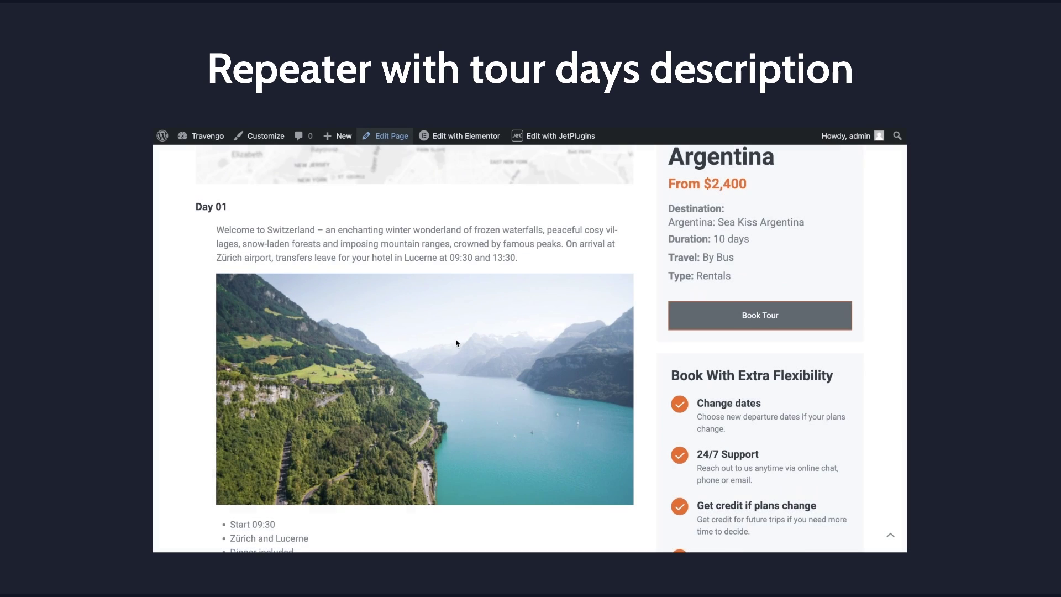
{"action": "scroll", "coordinate": [458, 339], "scroll_direction": "down", "scroll_amount": 5}
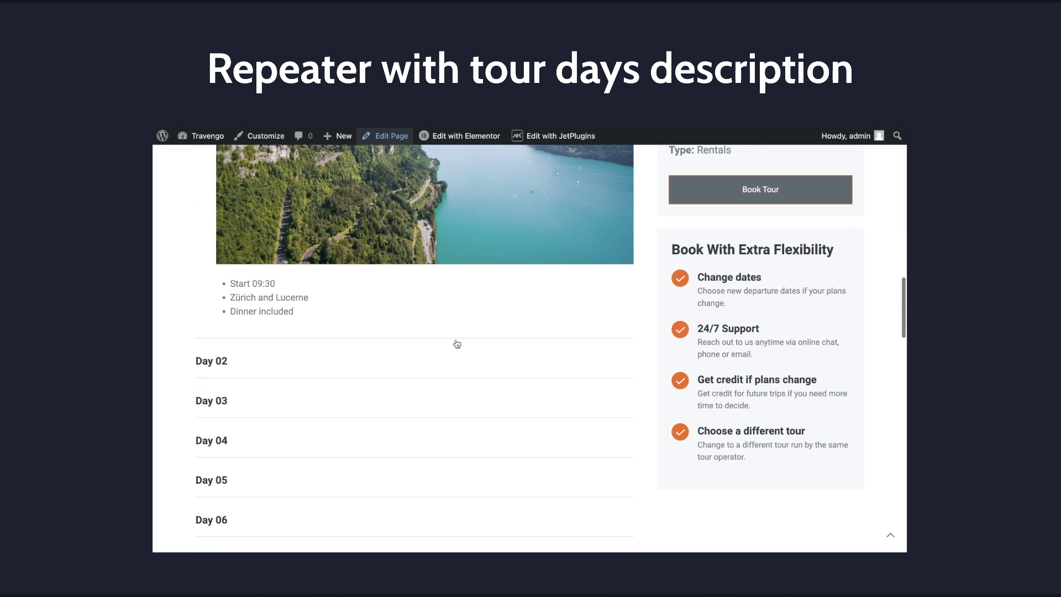
{"action": "left_click", "coordinate": [457, 351]}
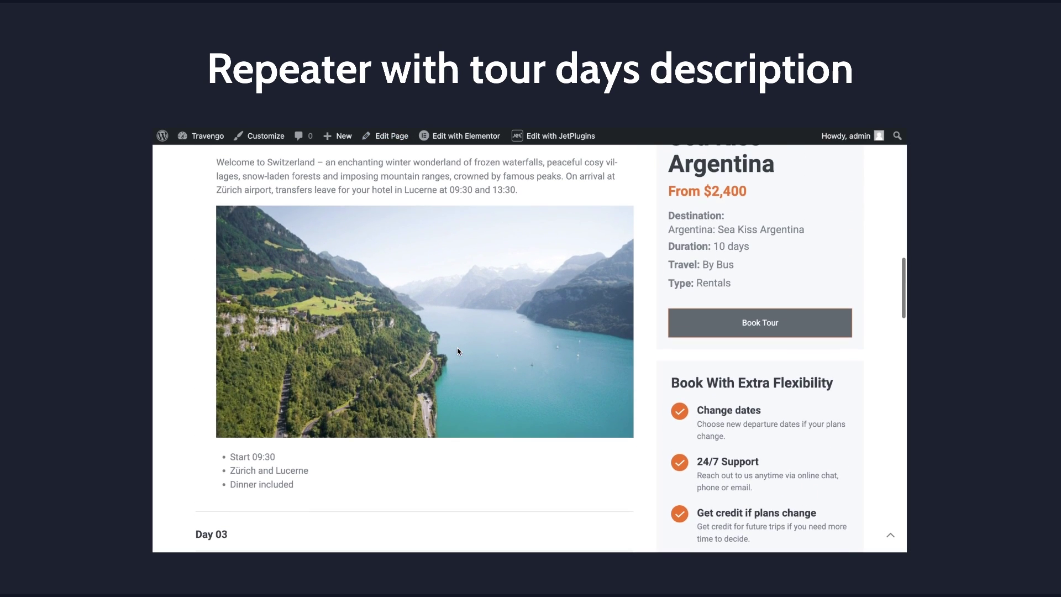
{"action": "scroll", "coordinate": [458, 351], "scroll_direction": "down", "scroll_amount": 3}
{"action": "left_click", "coordinate": [459, 387]}
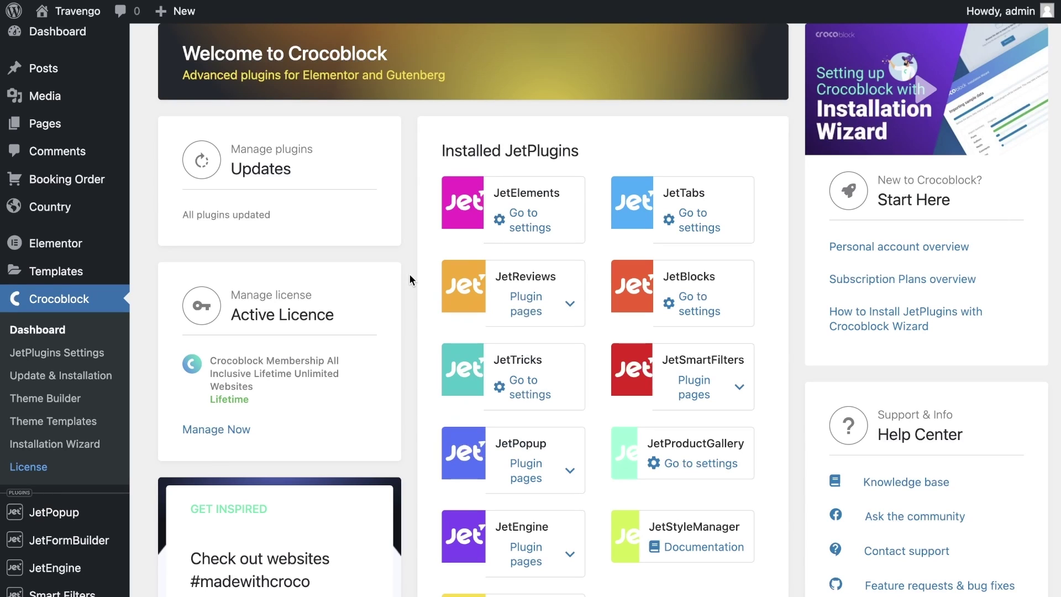
- Go to JetEngine's Post Types list from the admin sidebar
{"action": "scroll", "coordinate": [409, 274], "scroll_direction": "down", "scroll_amount": 3}
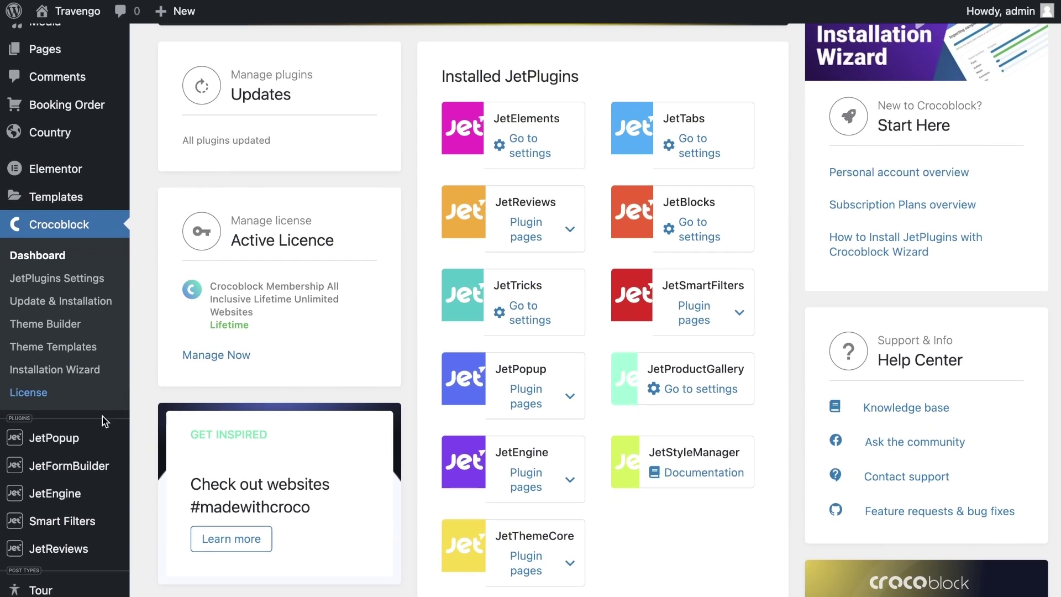
{"action": "mouse_move", "coordinate": [77, 493]}
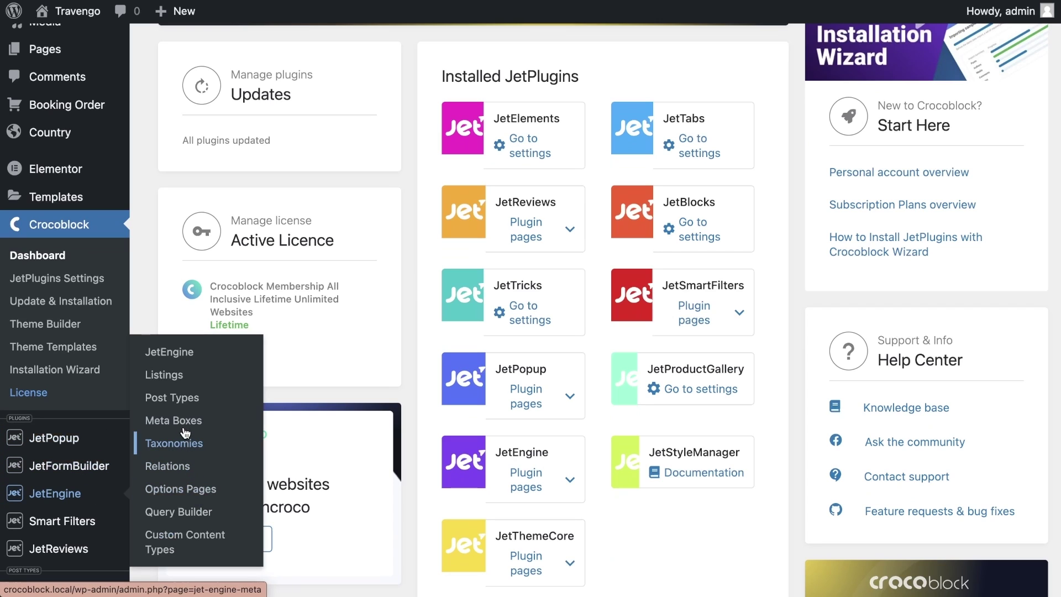
{"action": "left_click", "coordinate": [177, 400]}
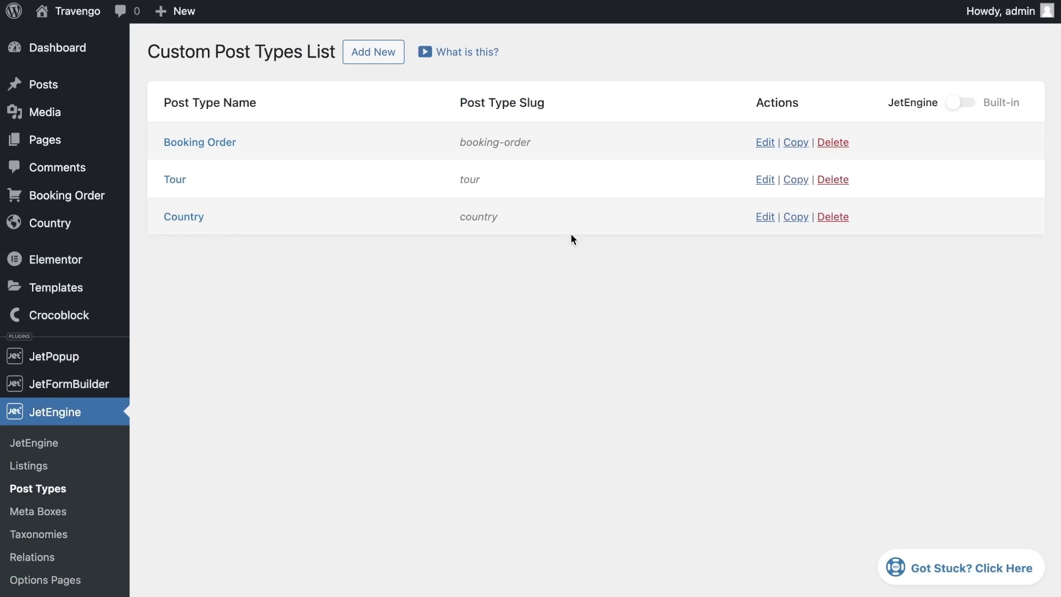
- Edit the Tour post type and expand its Places You'll See meta field
{"action": "left_click", "coordinate": [763, 183]}
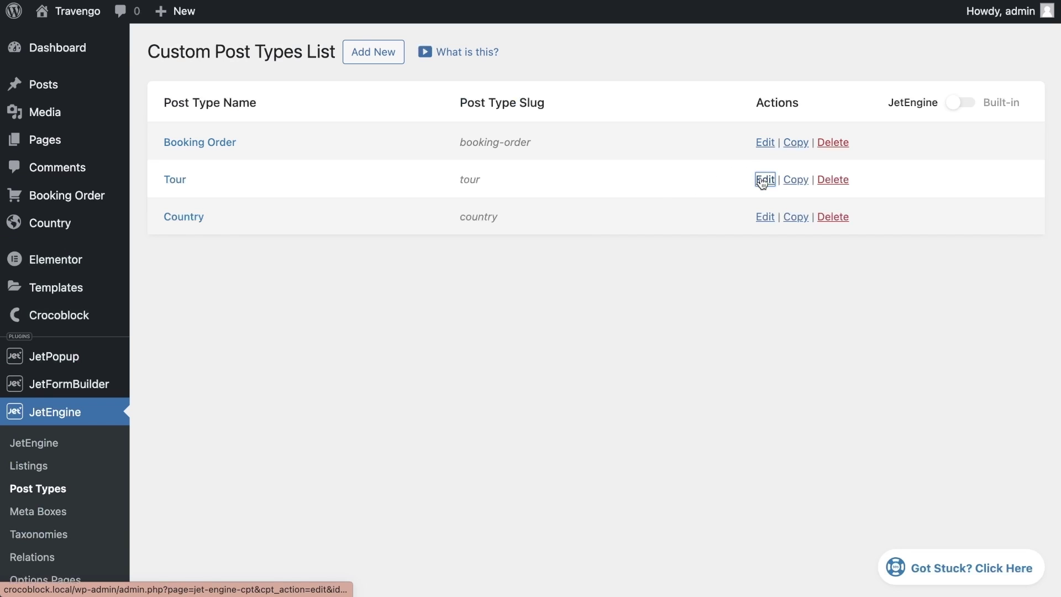
{"action": "scroll", "coordinate": [696, 252], "scroll_direction": "down", "scroll_amount": 10}
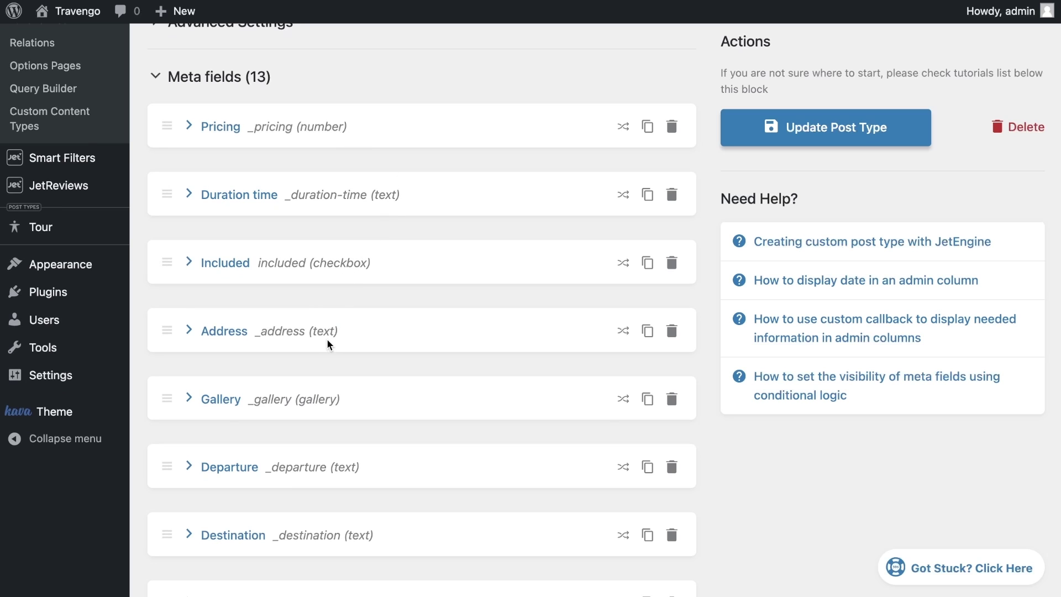
{"action": "scroll", "coordinate": [330, 410], "scroll_direction": "down", "scroll_amount": 3}
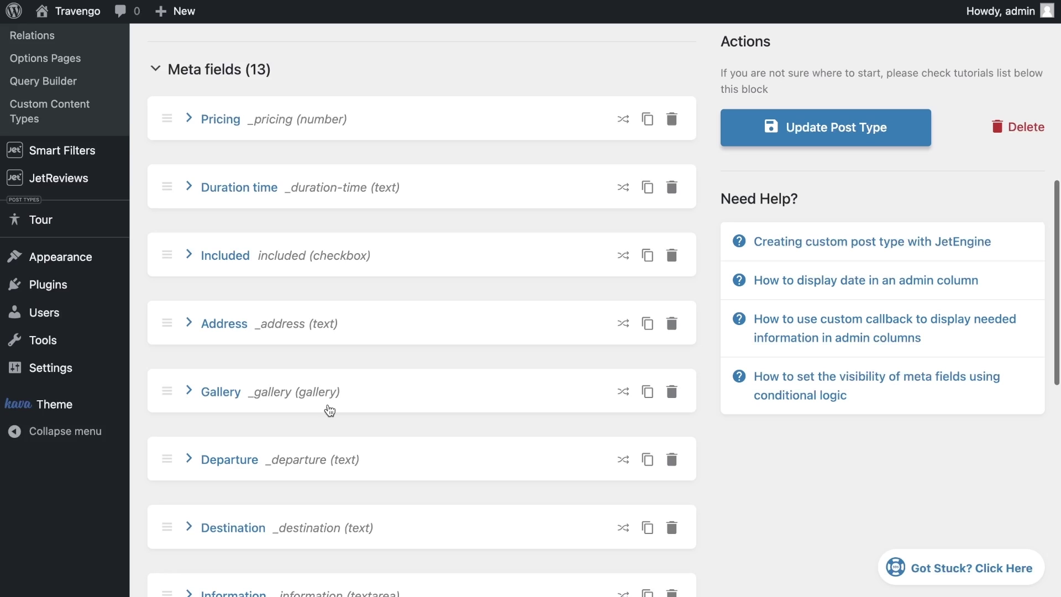
{"action": "scroll", "coordinate": [330, 410], "scroll_direction": "down", "scroll_amount": 5}
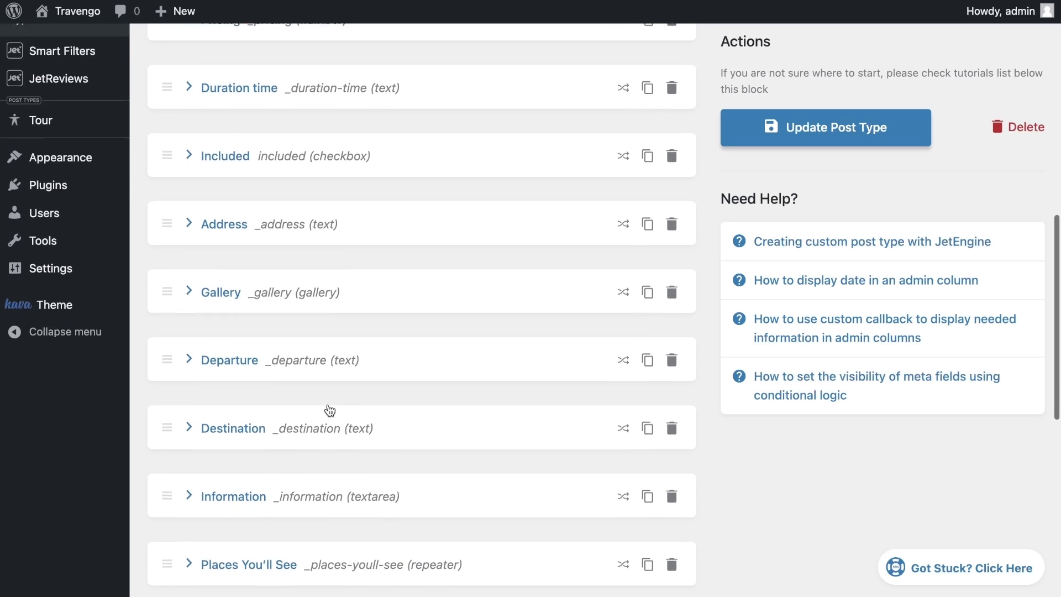
{"action": "scroll", "coordinate": [330, 410], "scroll_direction": "down", "scroll_amount": 2}
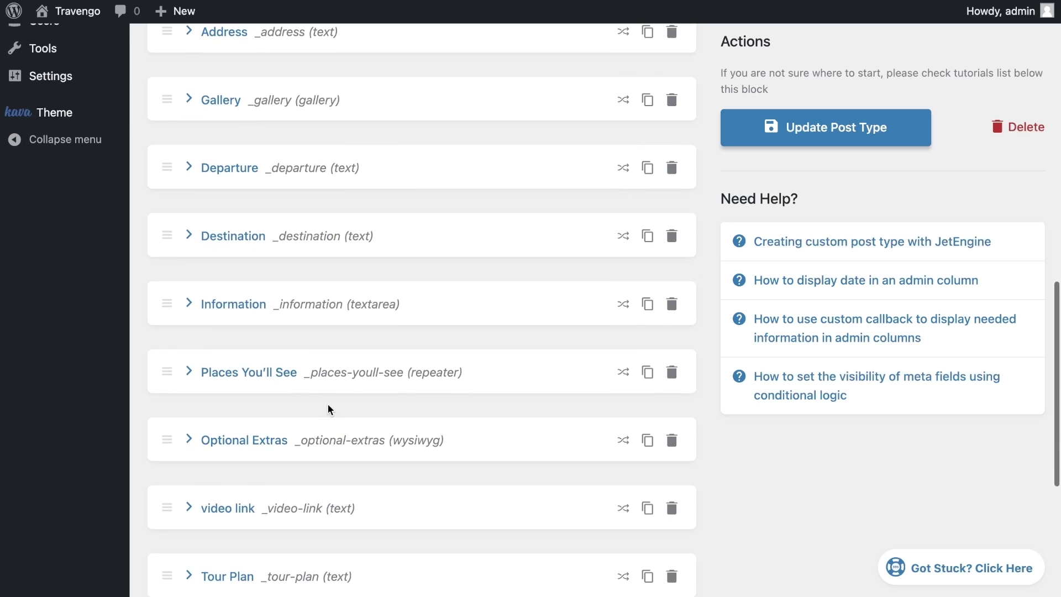
{"action": "left_click", "coordinate": [192, 356]}
- Expand the days repeater meta field and review its sub-fields
{"action": "scroll", "coordinate": [413, 392], "scroll_direction": "down", "scroll_amount": 5}
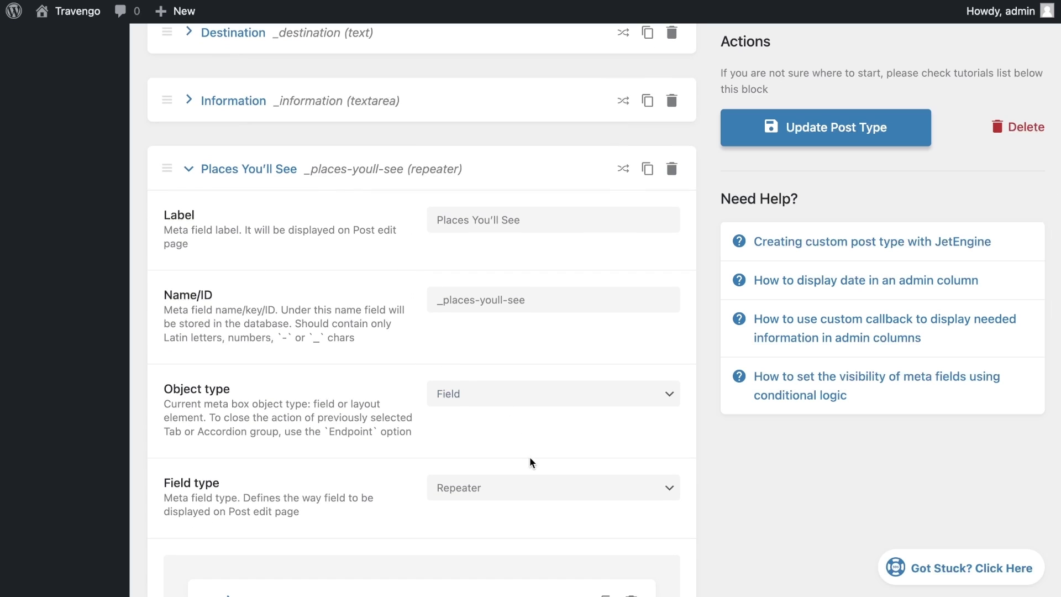
{"action": "scroll", "coordinate": [452, 464], "scroll_direction": "down", "scroll_amount": 8}
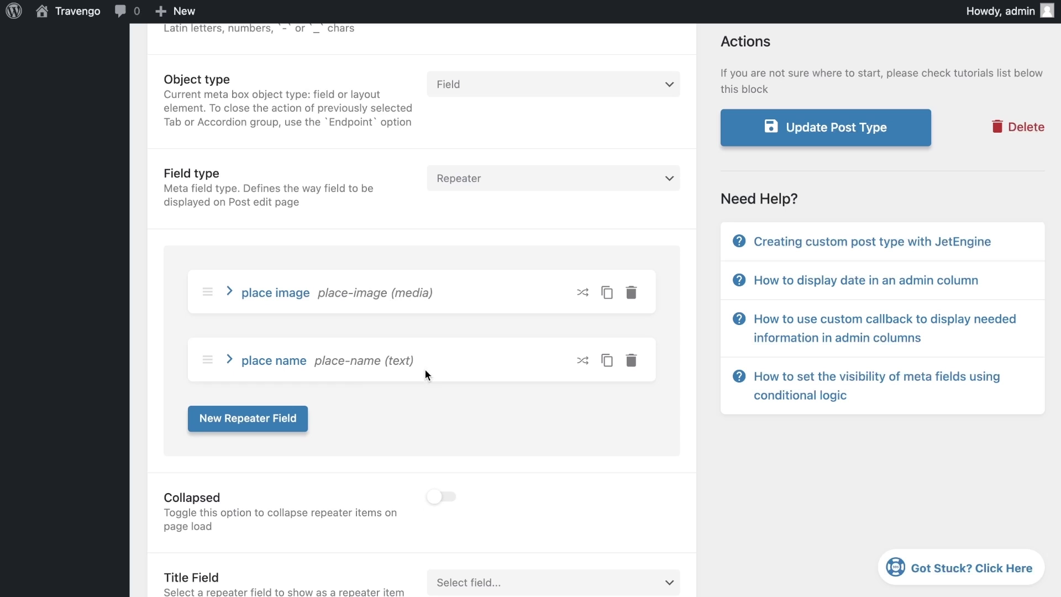
{"action": "scroll", "coordinate": [368, 380], "scroll_direction": "down", "scroll_amount": 15}
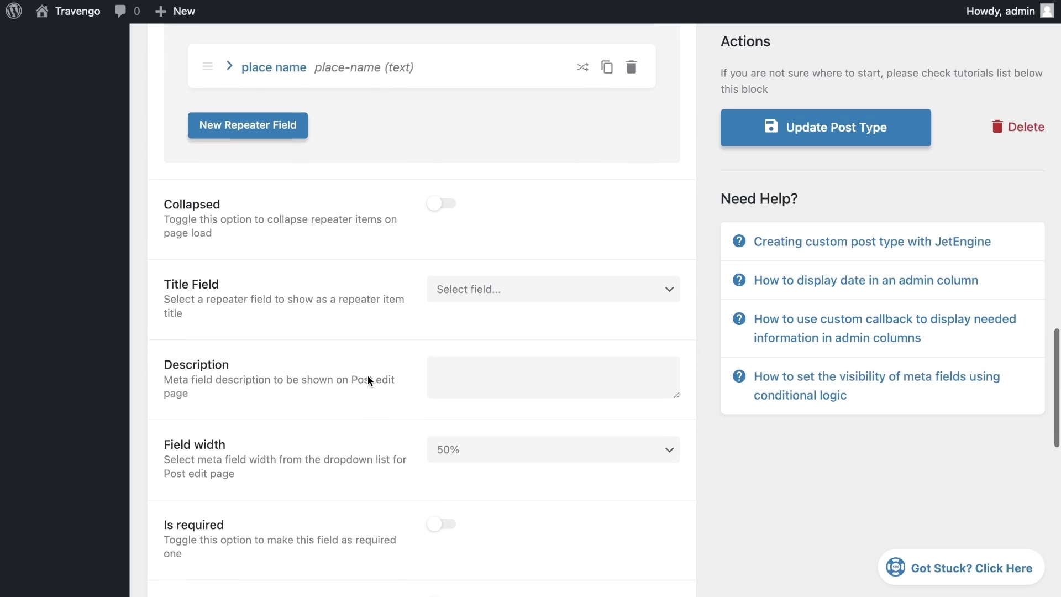
{"action": "scroll", "coordinate": [369, 376], "scroll_direction": "down", "scroll_amount": 6}
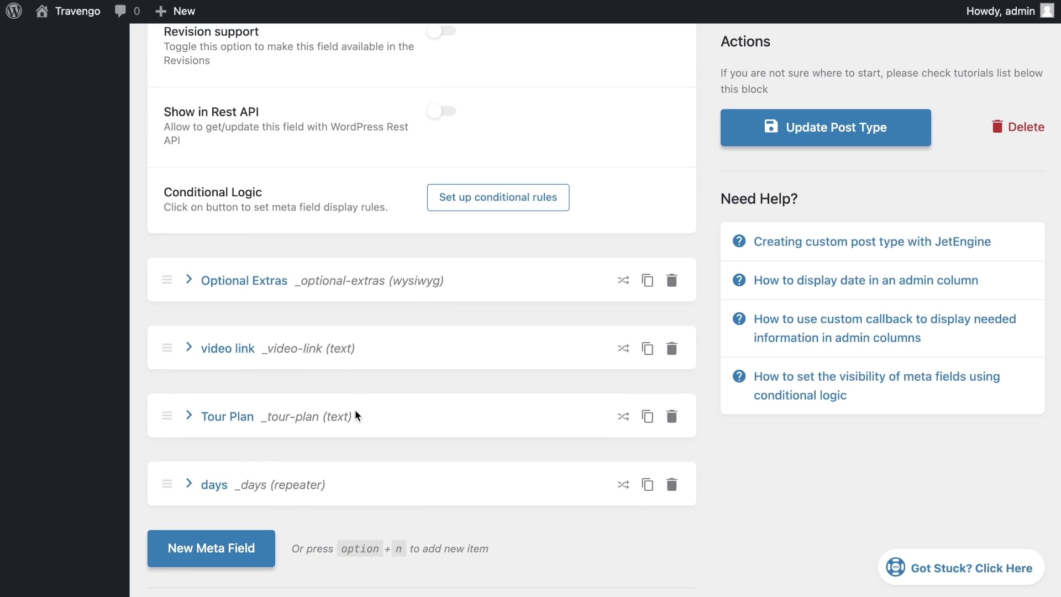
{"action": "scroll", "coordinate": [356, 426], "scroll_direction": "down", "scroll_amount": 2}
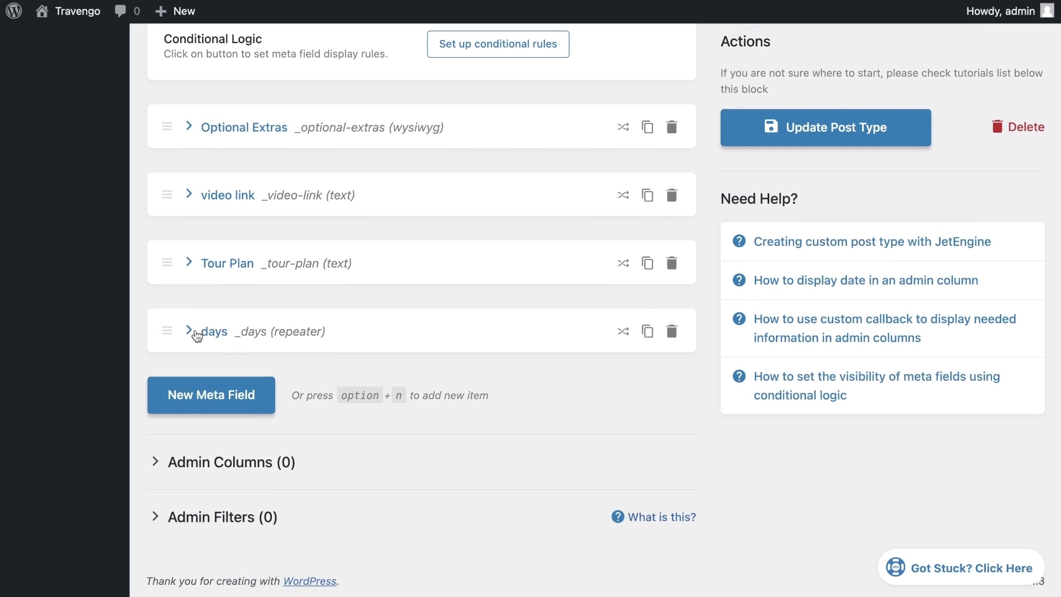
{"action": "left_click", "coordinate": [190, 397]}
{"action": "scroll", "coordinate": [286, 441], "scroll_direction": "down", "scroll_amount": 4}
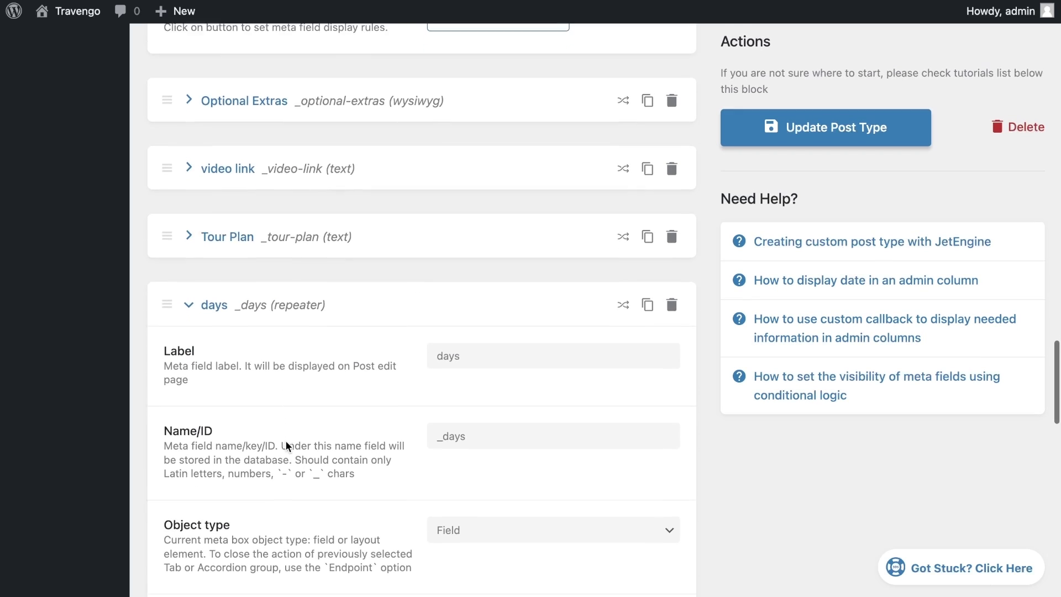
{"action": "scroll", "coordinate": [287, 441], "scroll_direction": "down", "scroll_amount": 6}
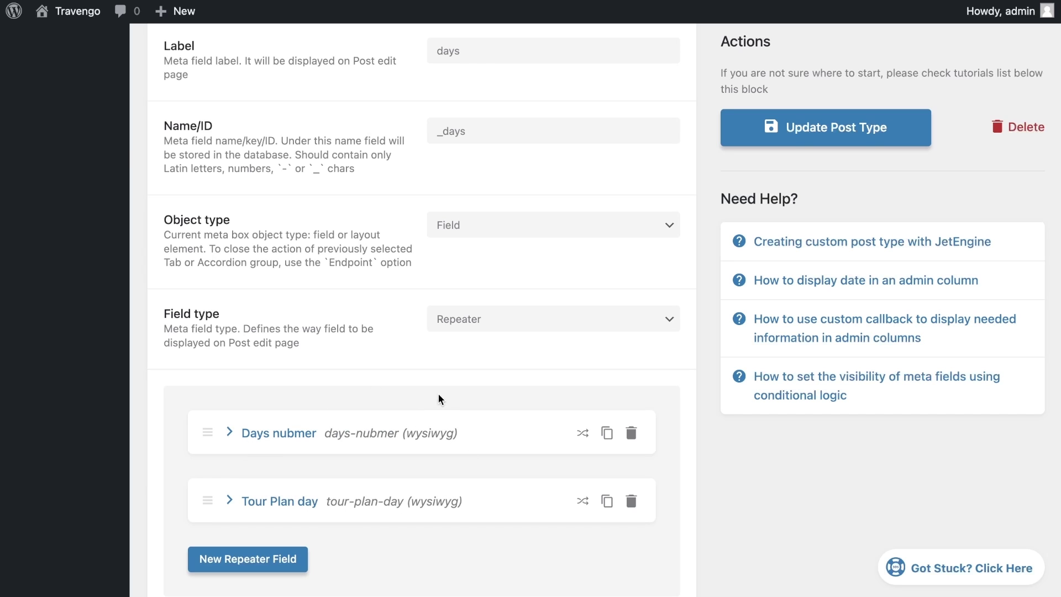
{"action": "scroll", "coordinate": [446, 409], "scroll_direction": "down", "scroll_amount": 3}
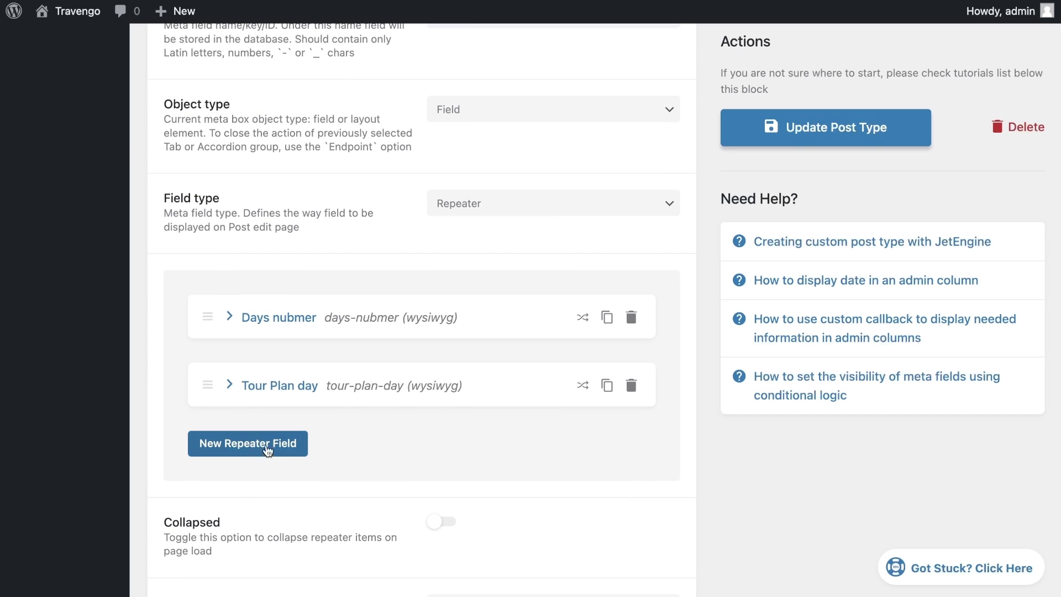
{"action": "scroll", "coordinate": [247, 447], "scroll_direction": "down", "scroll_amount": 15}
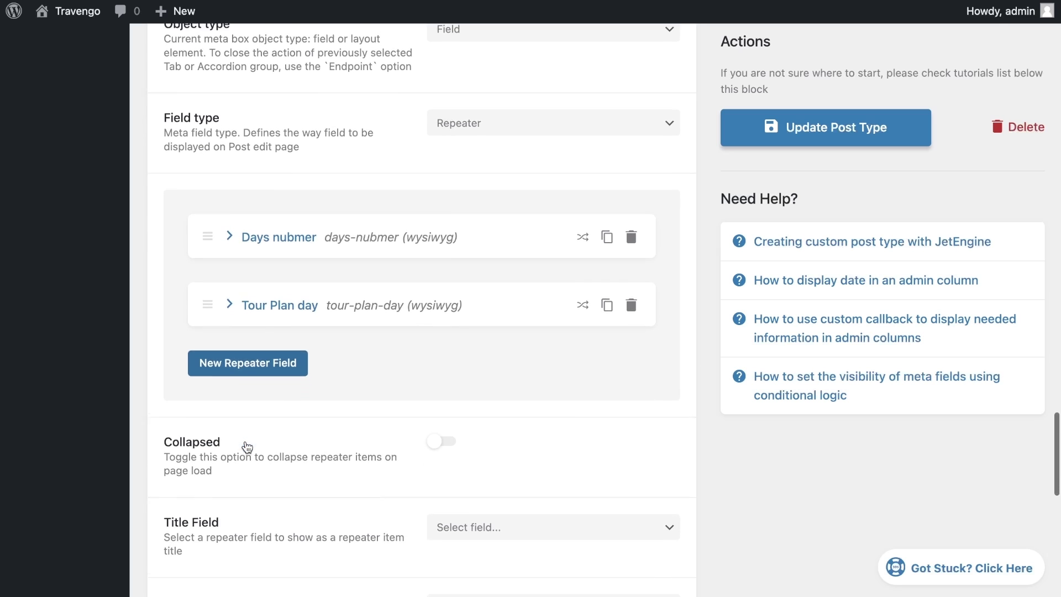
{"action": "scroll", "coordinate": [248, 446], "scroll_direction": "down", "scroll_amount": 5}
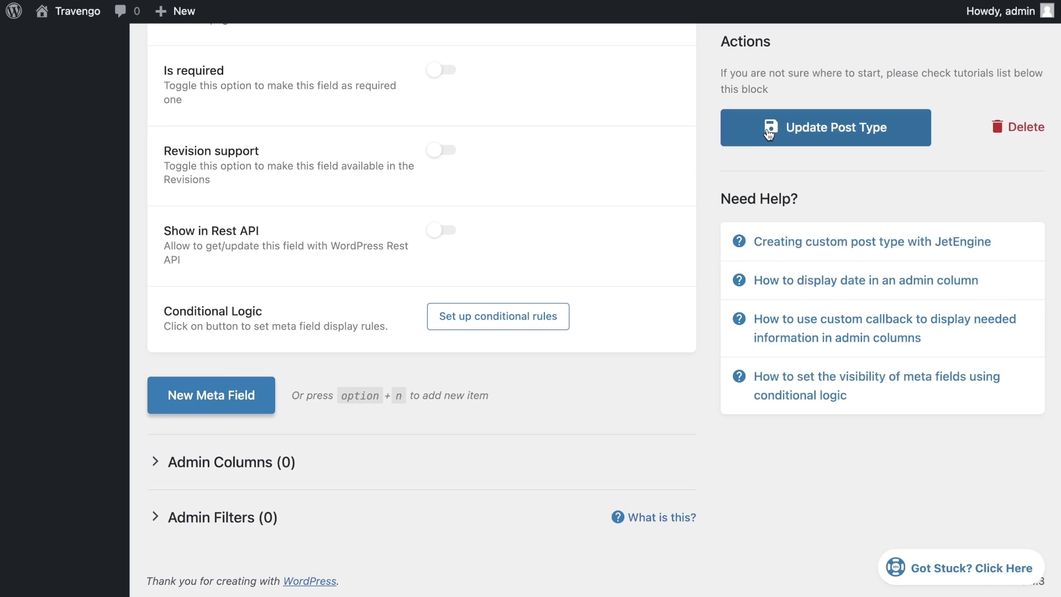
{"action": "scroll", "coordinate": [161, 207], "scroll_direction": "up", "scroll_amount": 20}
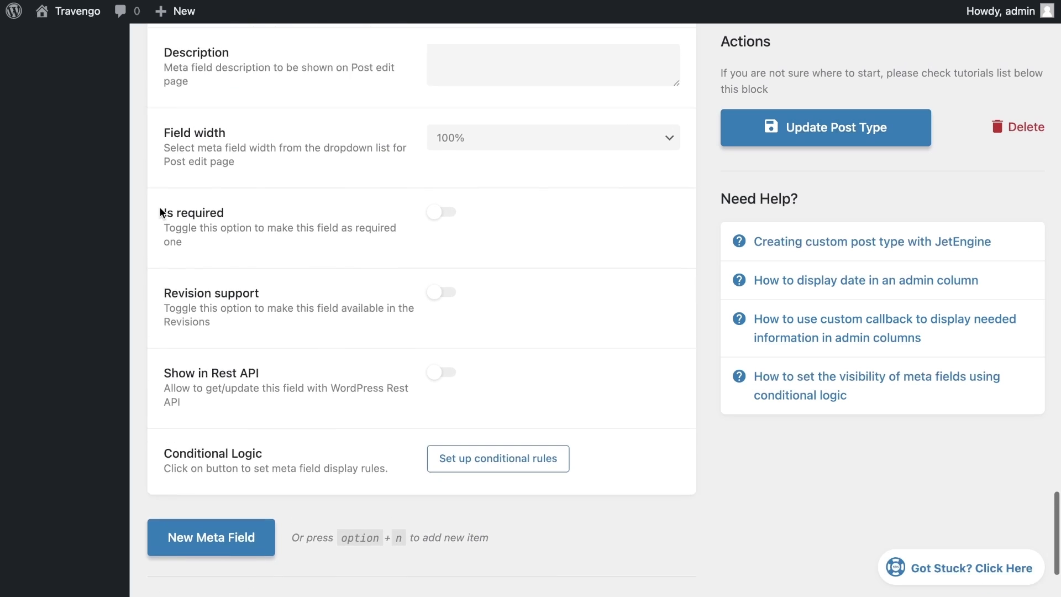
{"action": "scroll", "coordinate": [160, 210], "scroll_direction": "up", "scroll_amount": 20}
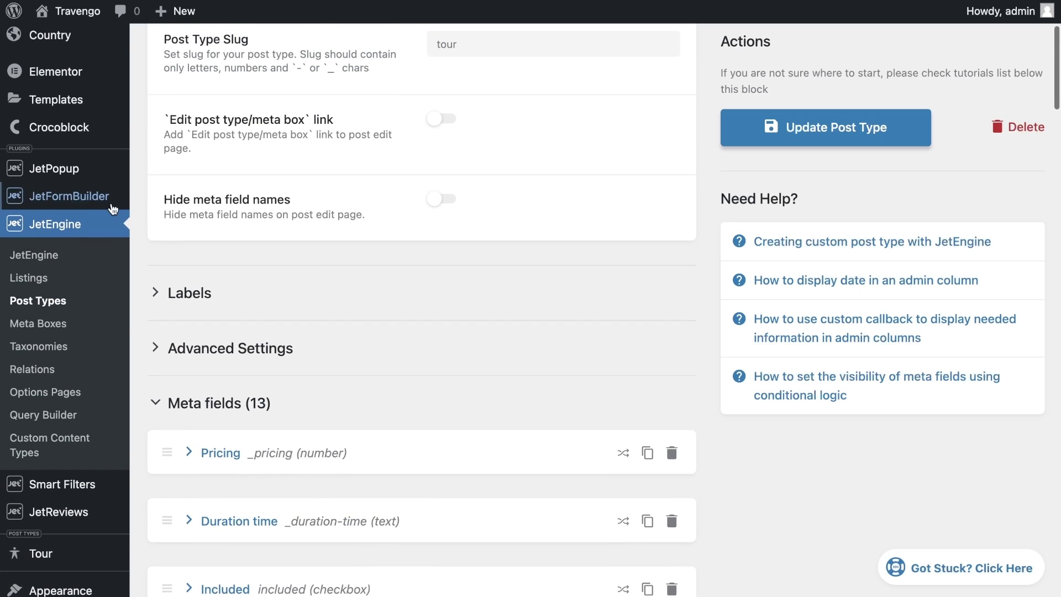
- Create a new JetFormBuilder form titled 'Add new Tour'
{"action": "mouse_move", "coordinate": [95, 205]}
{"action": "left_click", "coordinate": [182, 221]}
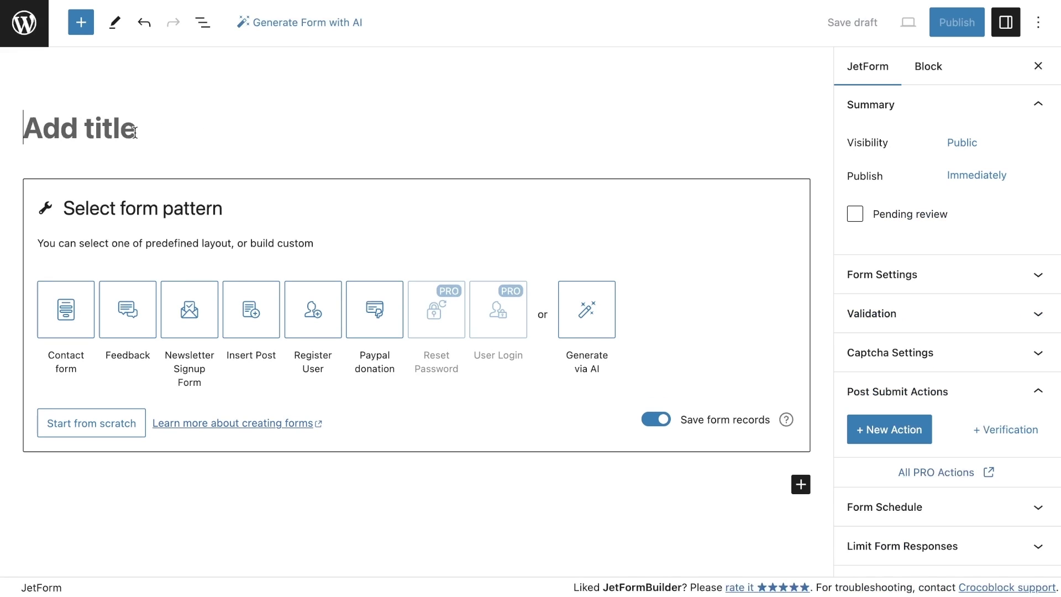
{"action": "type", "text": "Add new"}
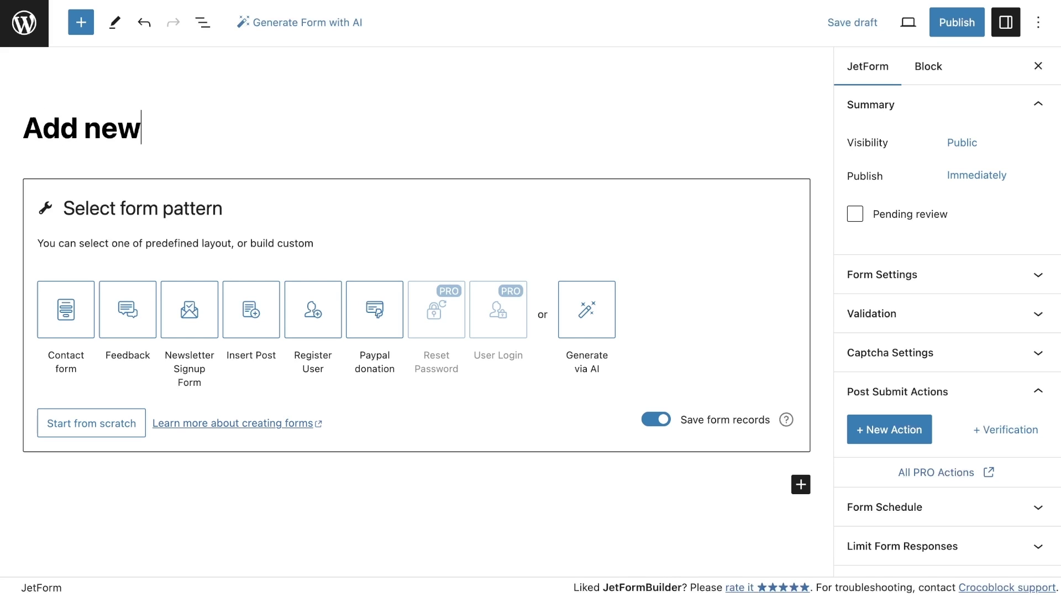
{"action": "type", "text": " Tour"}
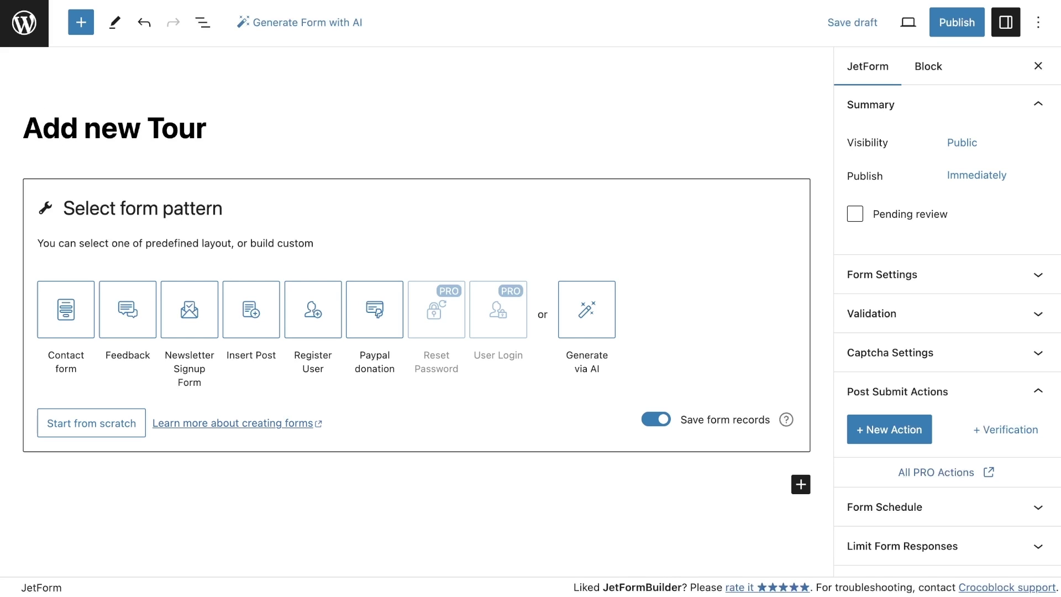
- Delete the default Welcome pattern block via List View
{"action": "left_click", "coordinate": [212, 27]}
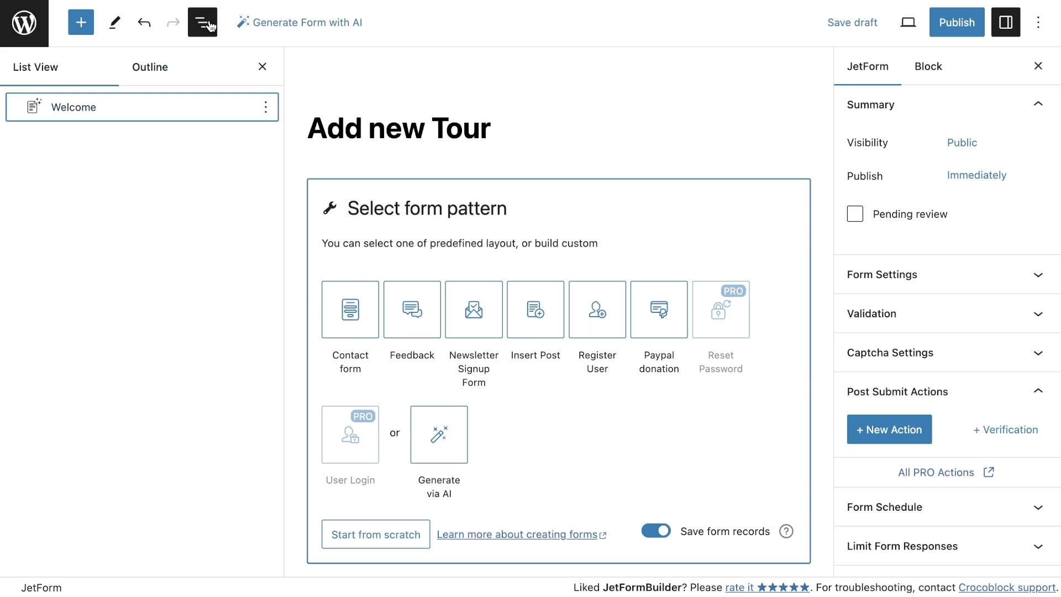
{"action": "left_click", "coordinate": [272, 108]}
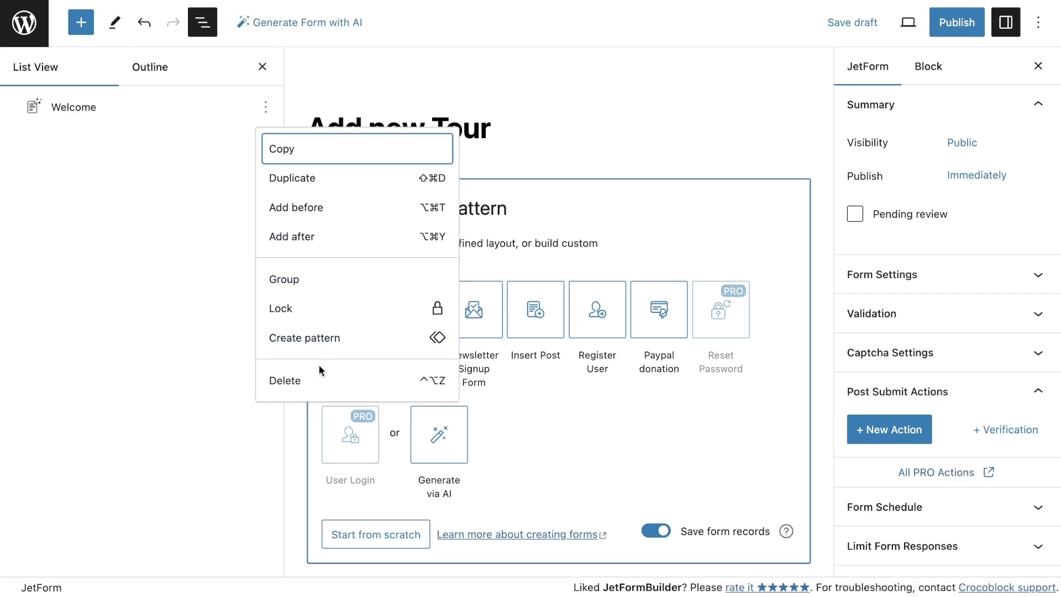
{"action": "left_click", "coordinate": [311, 382]}
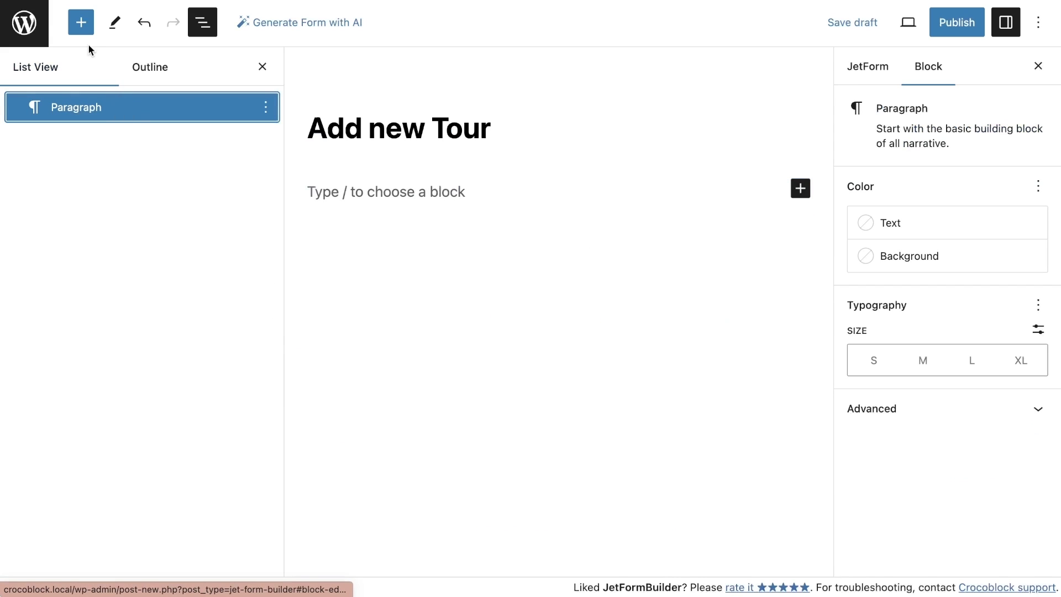
- Insert a Text Field, a Number Field and a second Text Field into the form
{"action": "left_click", "coordinate": [81, 22]}
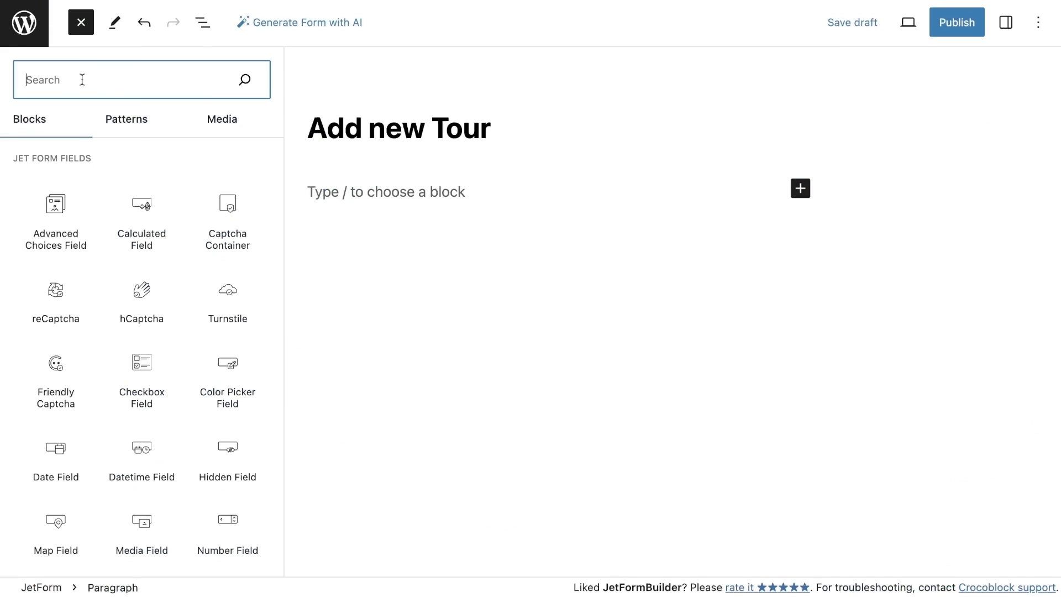
{"action": "type", "text": "tex"}
{"action": "key", "text": "Return"}
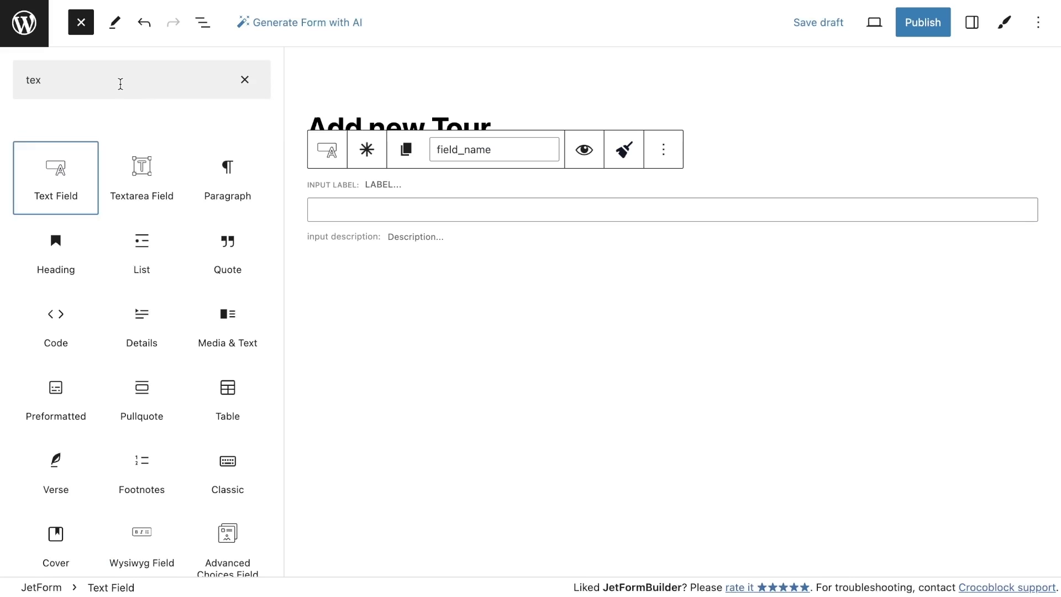
{"action": "double_click", "coordinate": [121, 84]}
{"action": "type", "text": "numb"}
{"action": "key", "text": "Return"}
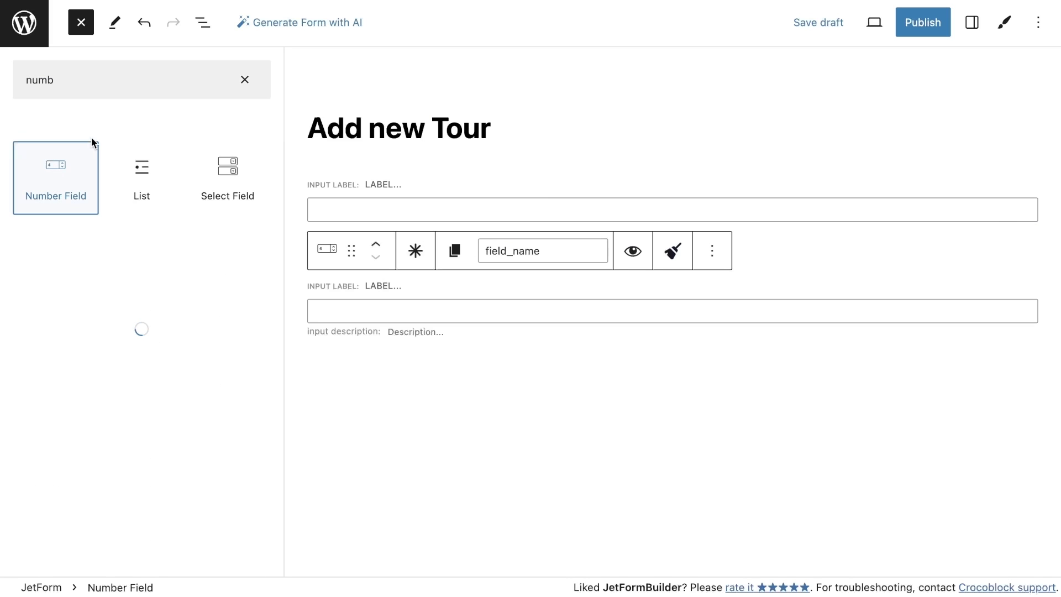
{"action": "double_click", "coordinate": [114, 89]}
{"action": "type", "text": "tex"}
{"action": "key", "text": "Return"}
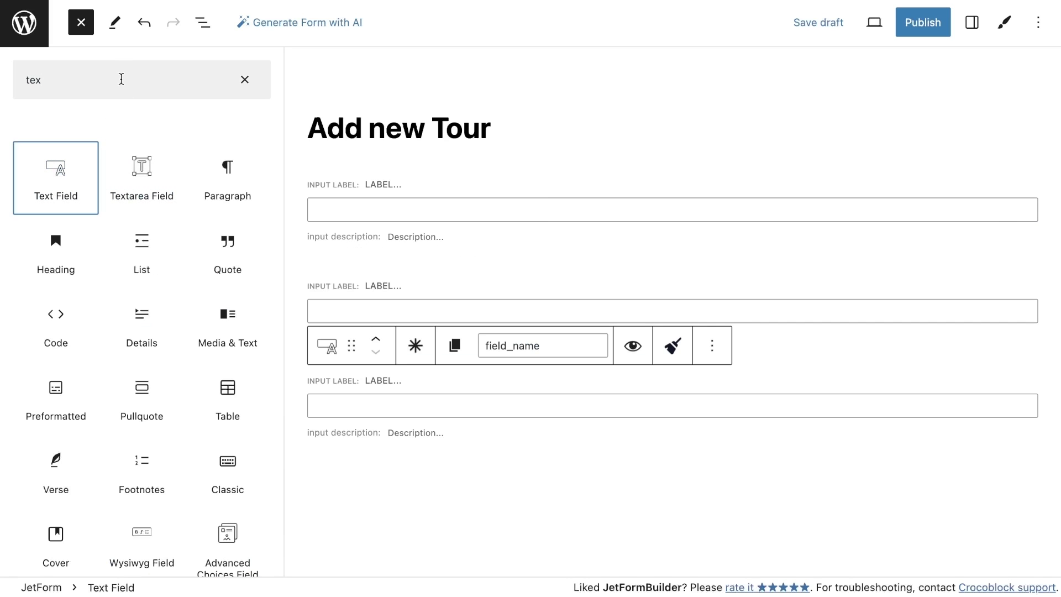
- Add a Media Field, Textarea Field, Repeater Field and a Submit Action Button
{"action": "double_click", "coordinate": [122, 79]}
{"action": "type", "text": "medi"}
{"action": "left_click", "coordinate": [148, 171]}
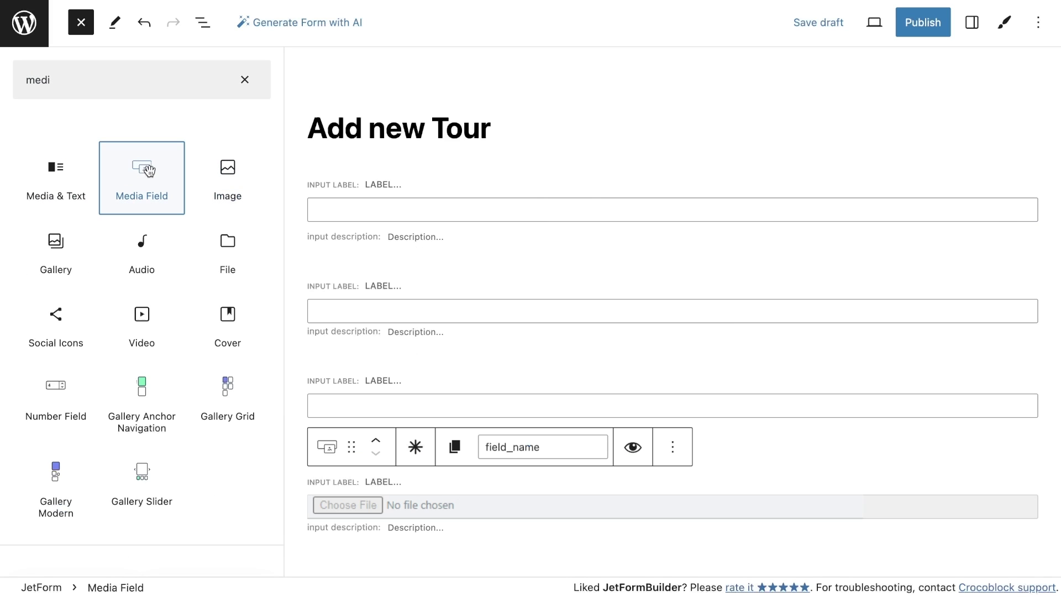
{"action": "double_click", "coordinate": [108, 78]}
{"action": "type", "text": "text"}
{"action": "left_click", "coordinate": [136, 167]}
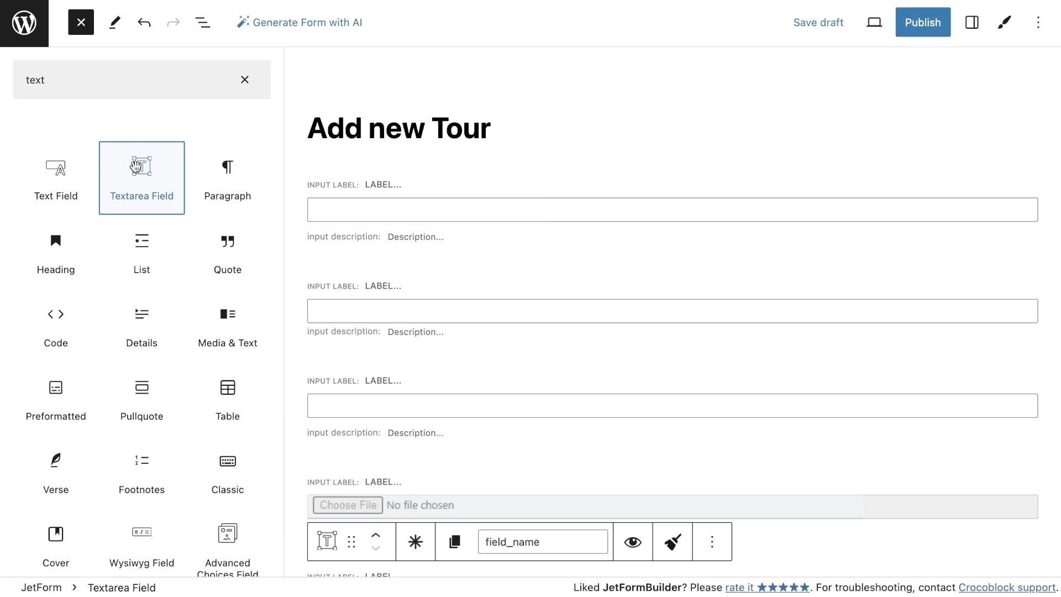
{"action": "double_click", "coordinate": [121, 88]}
{"action": "type", "text": "rep"}
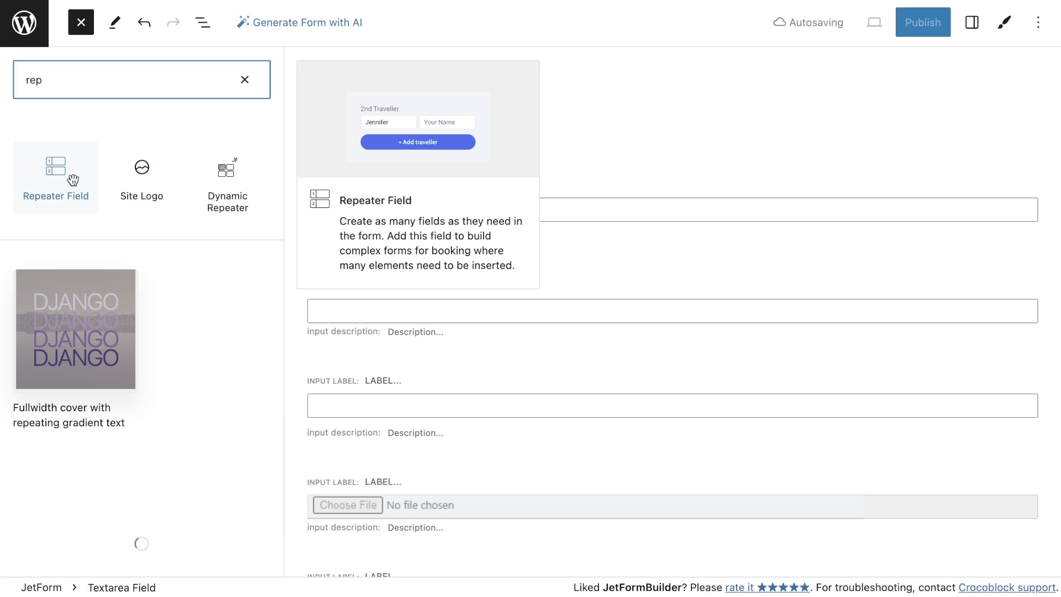
{"action": "left_click", "coordinate": [73, 180]}
{"action": "double_click", "coordinate": [125, 73]}
{"action": "type", "text": "su"}
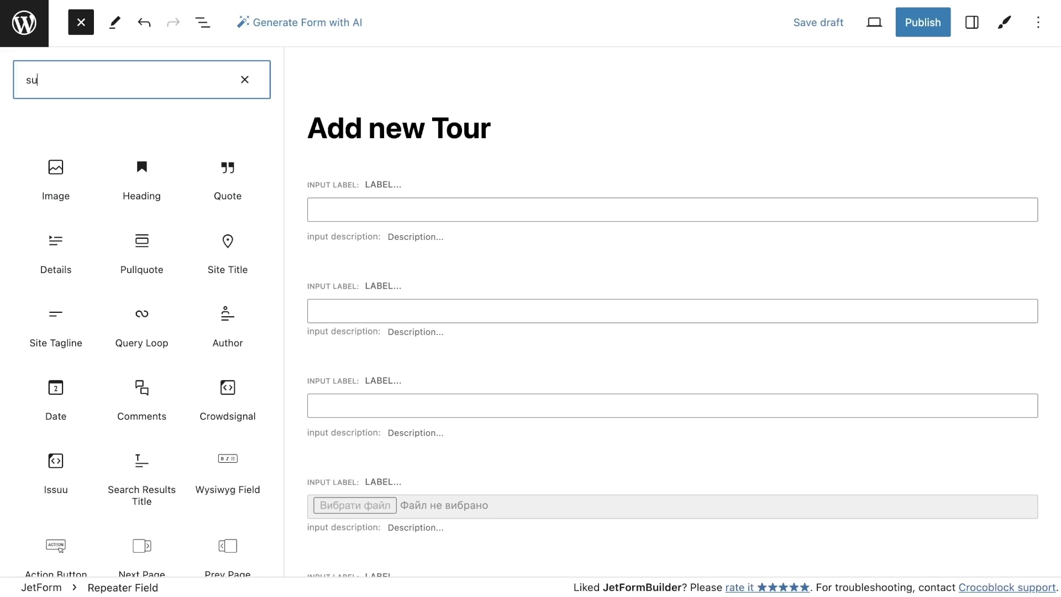
{"action": "type", "text": "b"}
{"action": "scroll", "coordinate": [420, 263], "scroll_direction": "down", "scroll_amount": 10}
{"action": "left_click", "coordinate": [135, 172]}
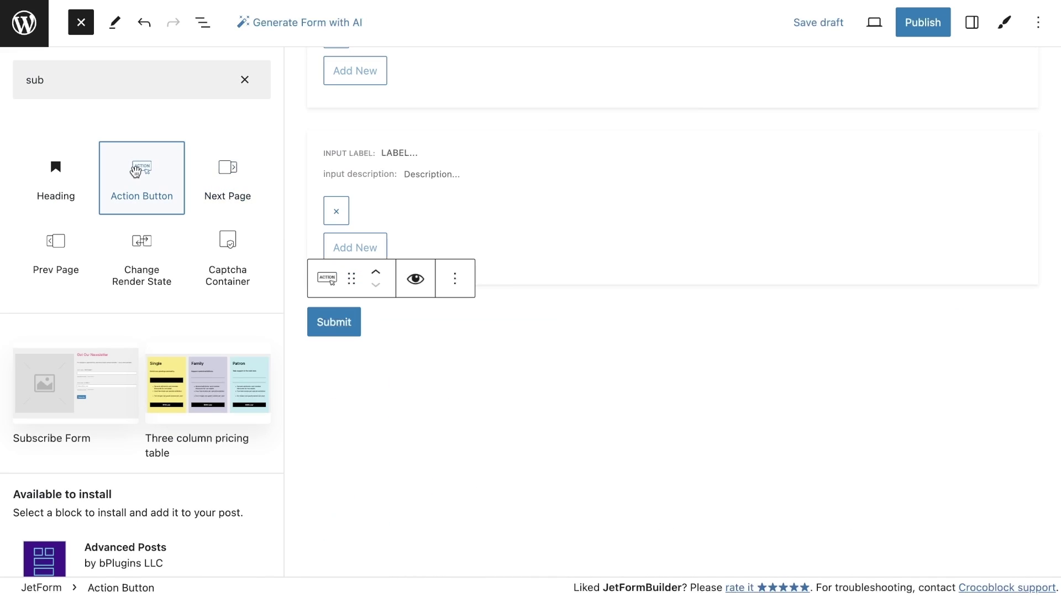
{"action": "left_click", "coordinate": [245, 80]}
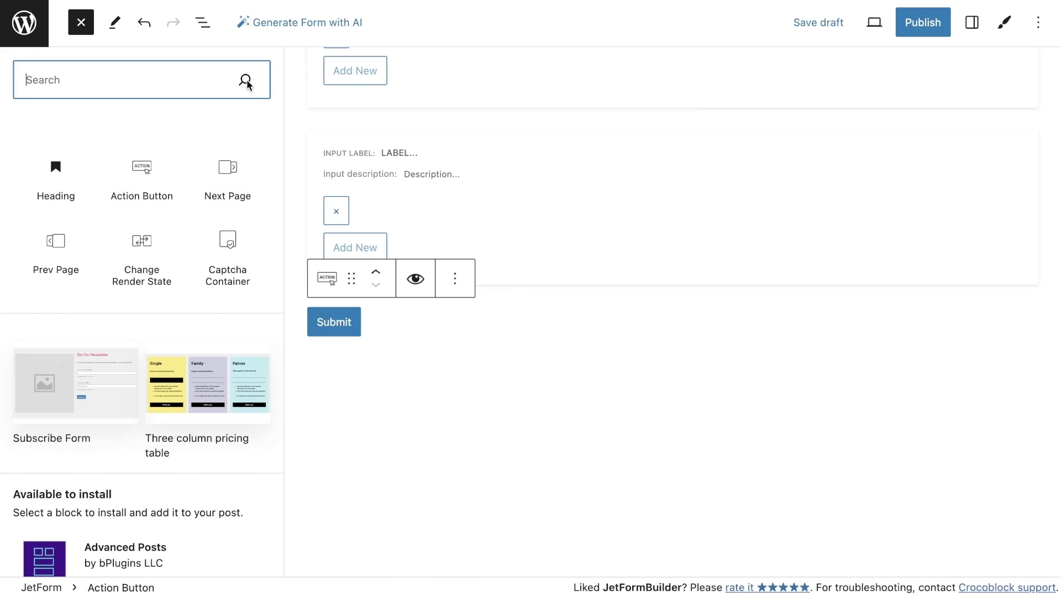
- Add a Media Field and a Text Field inside the first repeater
{"action": "left_click", "coordinate": [204, 25]}
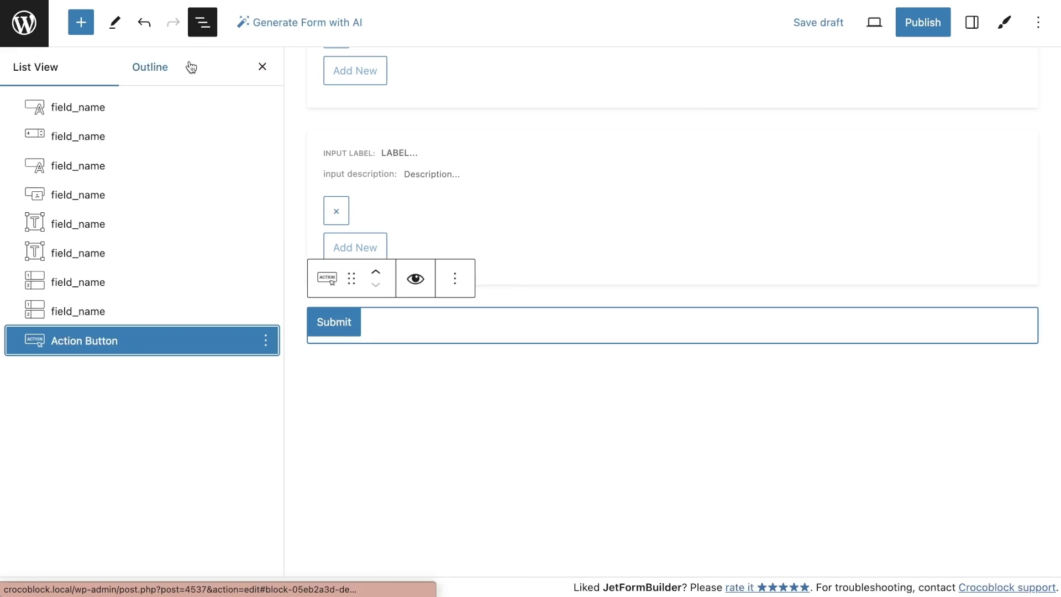
{"action": "left_click", "coordinate": [156, 285]}
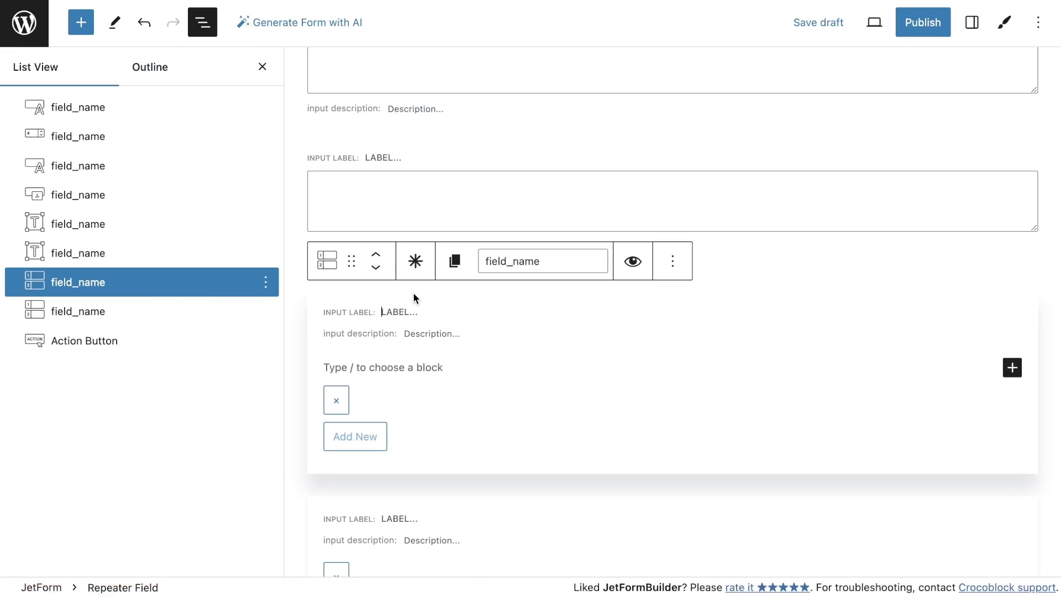
{"action": "left_click", "coordinate": [1012, 369]}
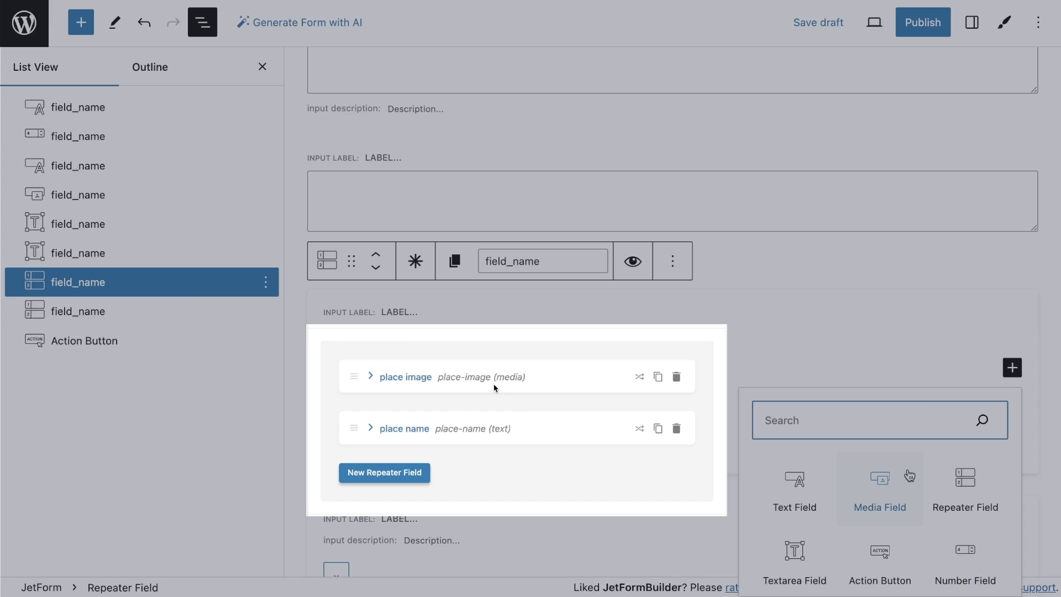
{"action": "left_click", "coordinate": [885, 482]}
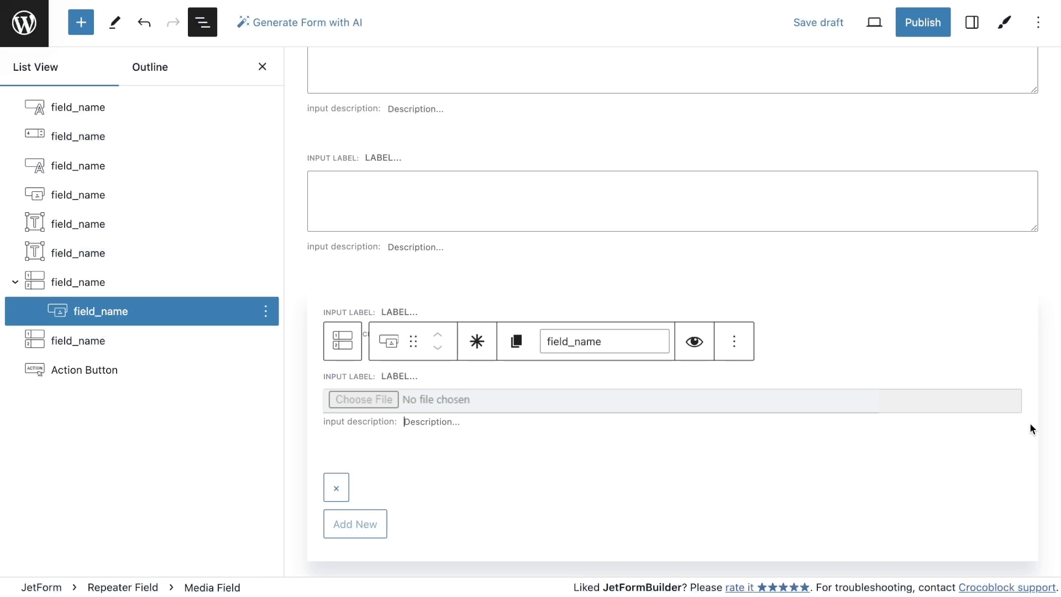
{"action": "left_click", "coordinate": [1029, 391]}
{"action": "left_click", "coordinate": [1012, 433]}
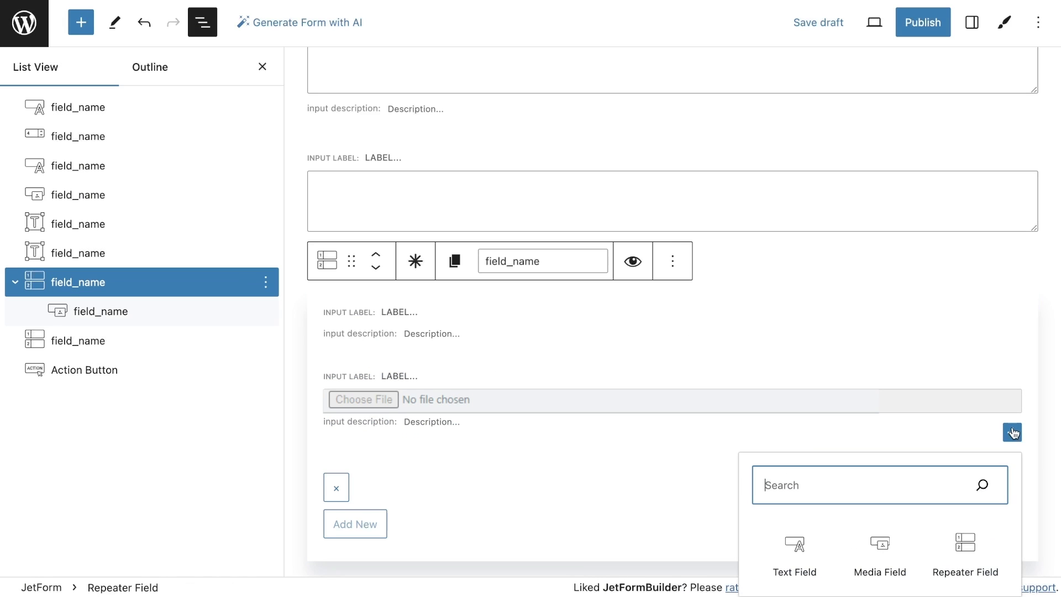
{"action": "left_click", "coordinate": [801, 554]}
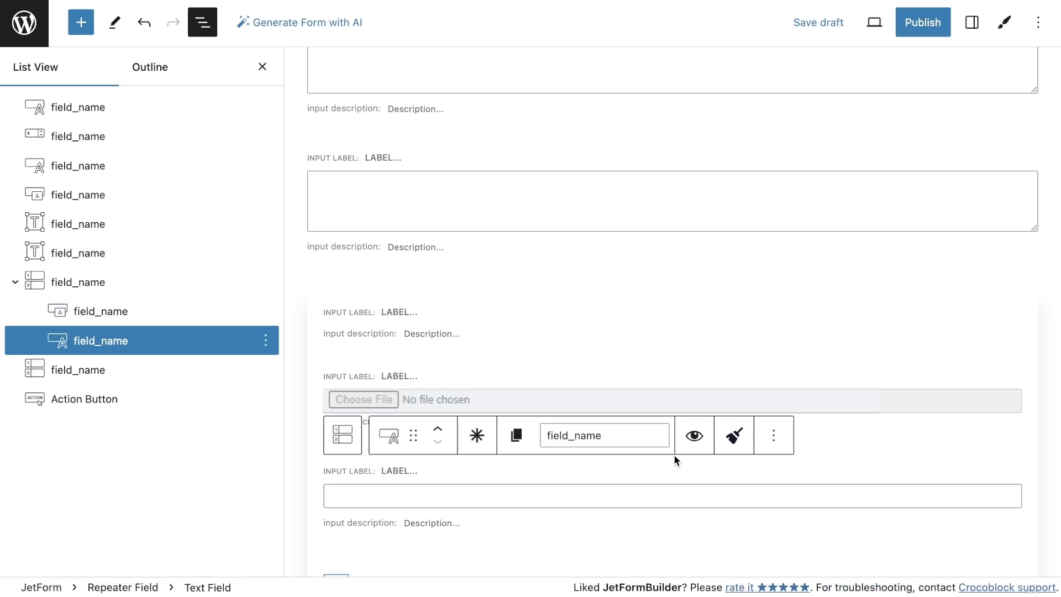
{"action": "scroll", "coordinate": [674, 454], "scroll_direction": "down", "scroll_amount": 5}
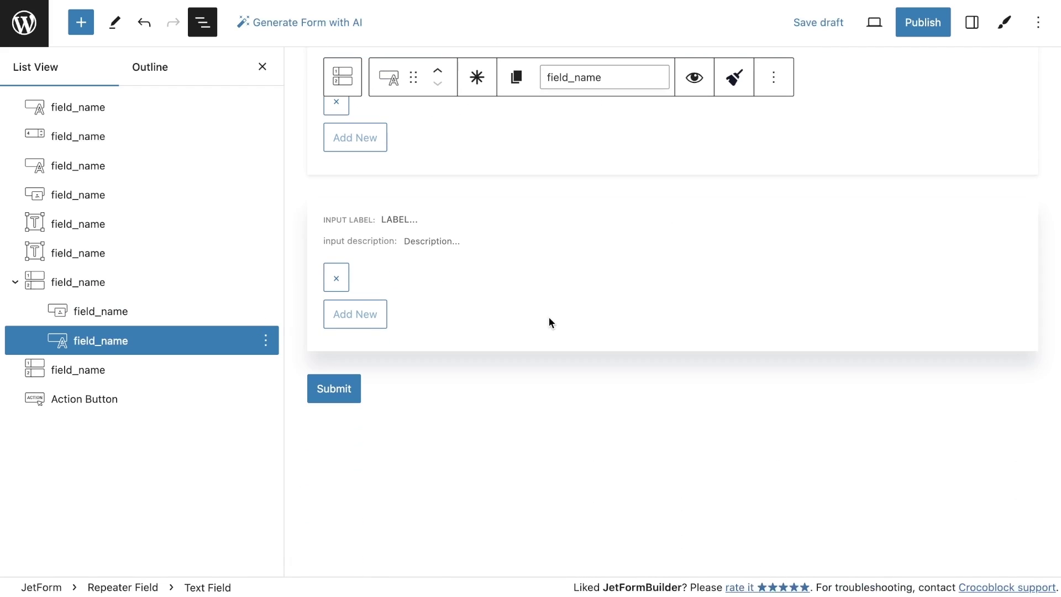
- Add two Wysiwyg Fields inside the second repeater
{"action": "left_click", "coordinate": [550, 325]}
{"action": "left_click", "coordinate": [1012, 275]}
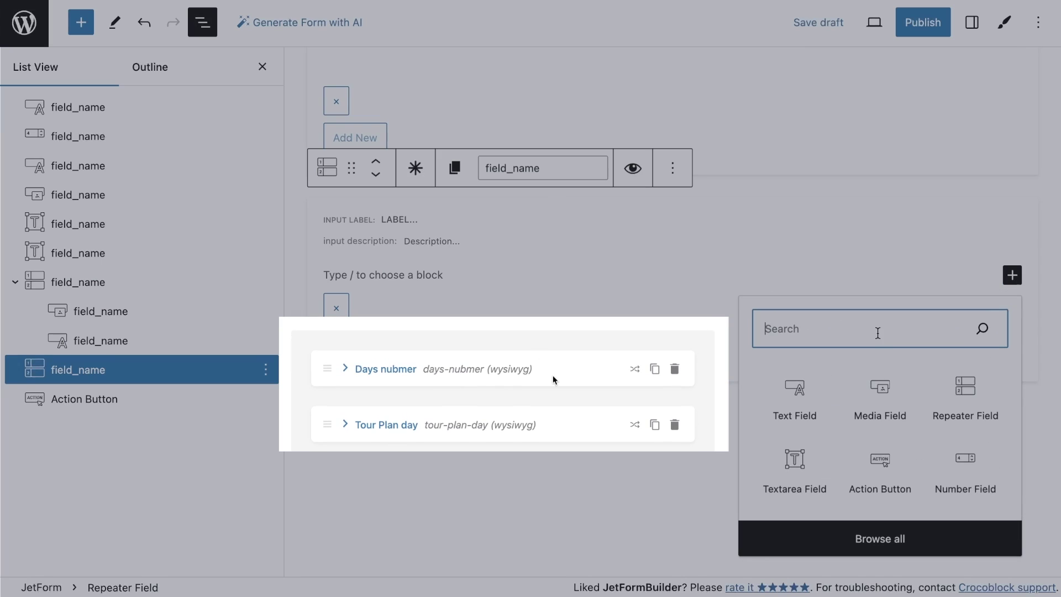
{"action": "type", "text": "wy"}
{"action": "left_click", "coordinate": [827, 407]}
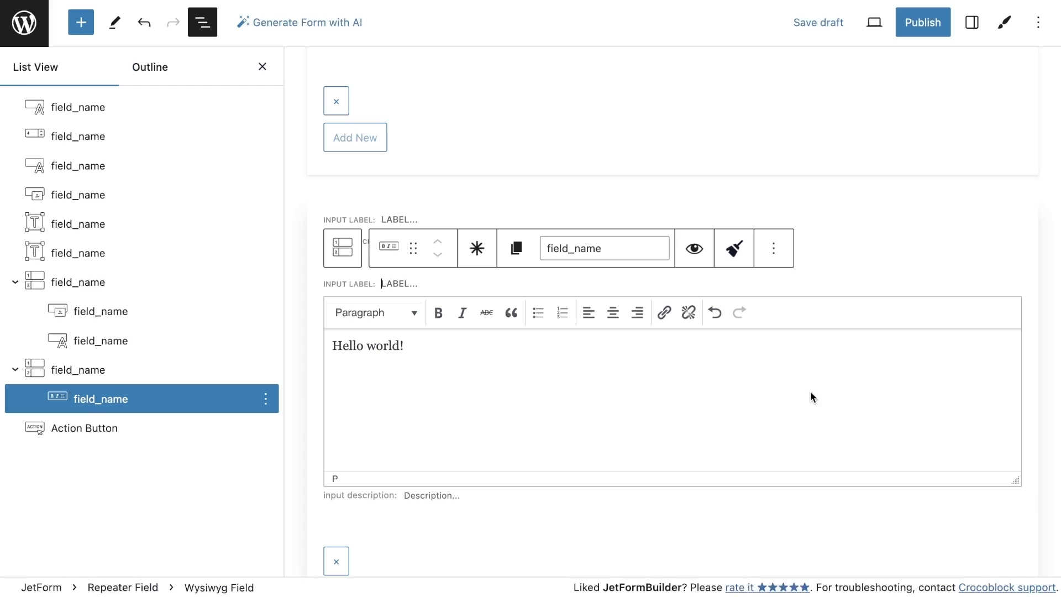
{"action": "left_click", "coordinate": [1030, 504]}
{"action": "left_click", "coordinate": [1014, 505]}
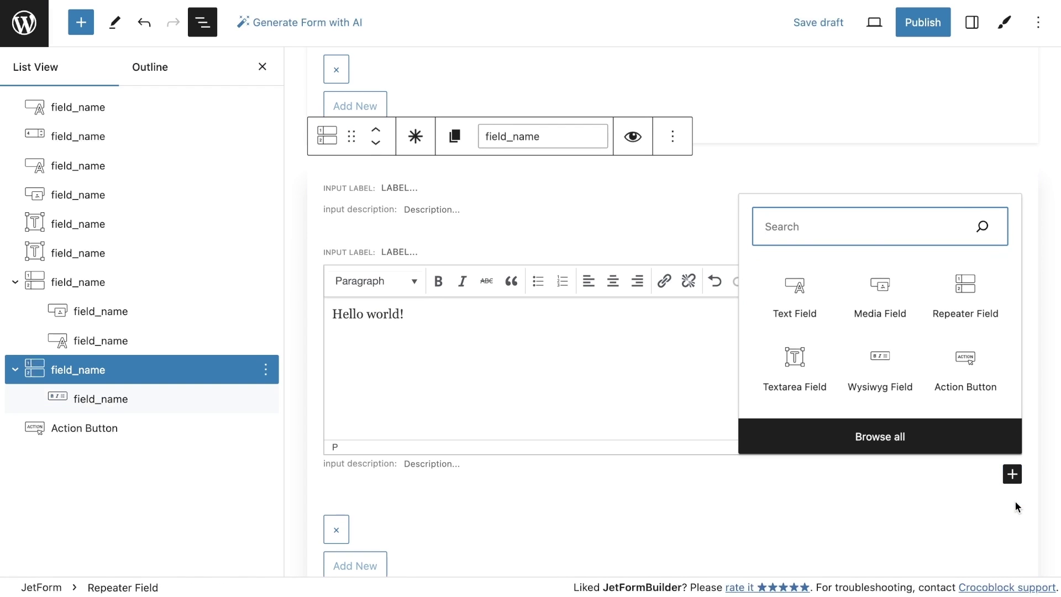
{"action": "type", "text": "wy"}
{"action": "left_click", "coordinate": [804, 390]}
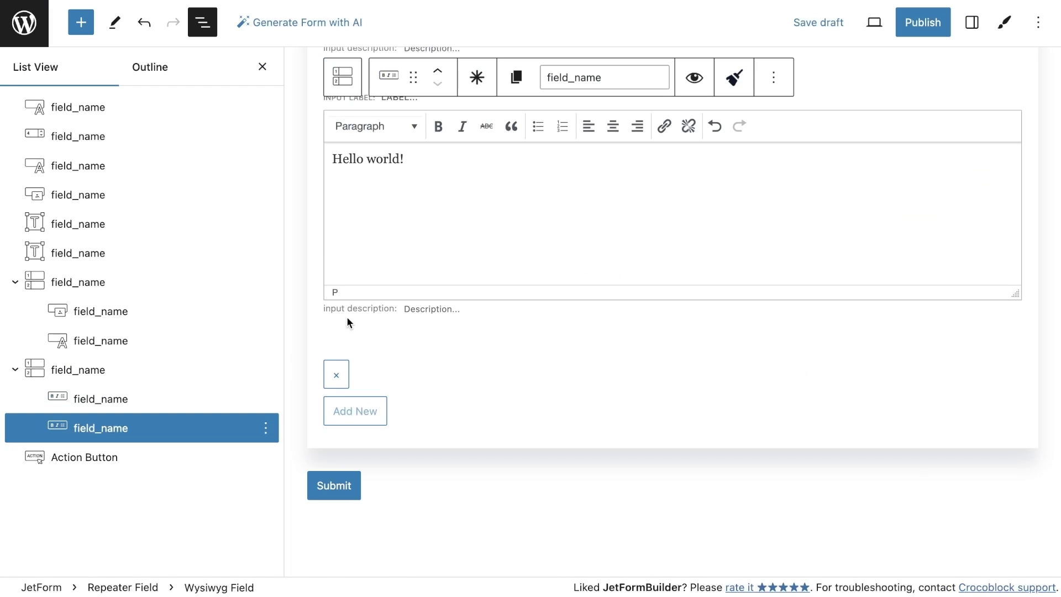
{"action": "left_click", "coordinate": [144, 112]}
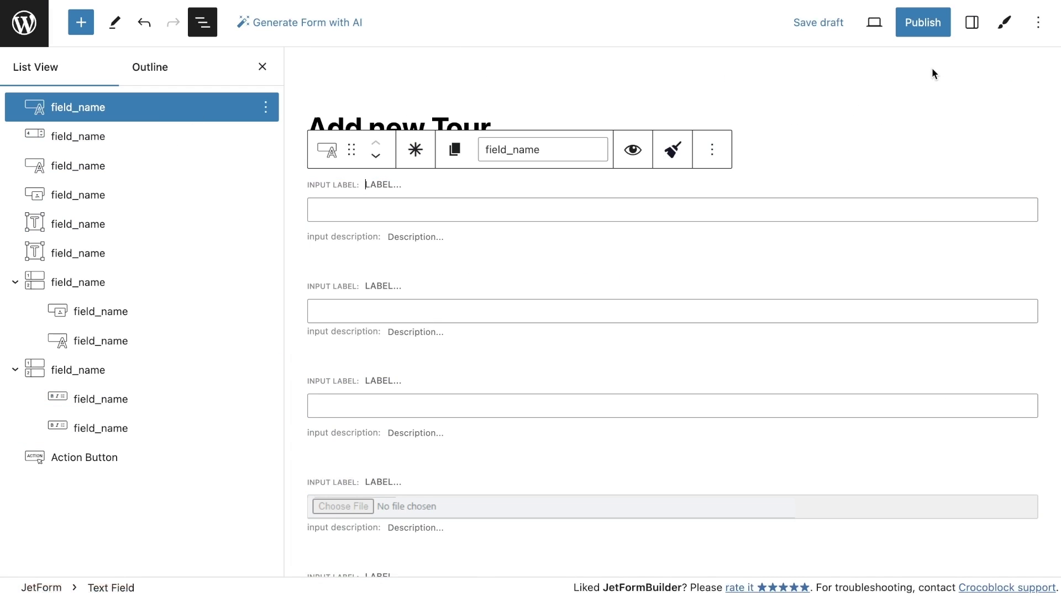
- Confirm the first text field's label as Tour title, naming it tour_title
{"action": "left_click", "coordinate": [974, 25]}
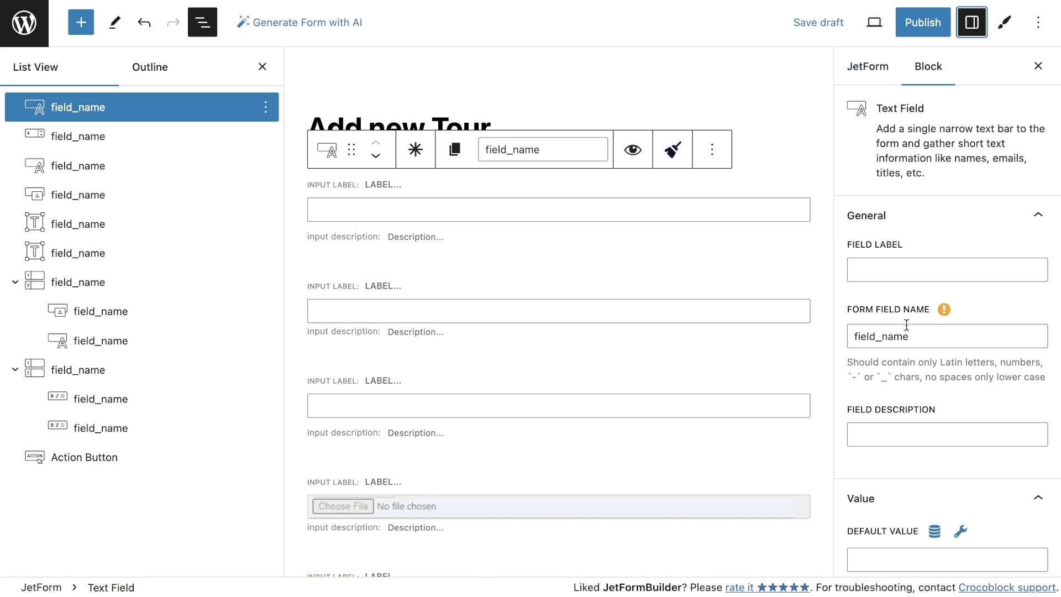
{"action": "mouse_move", "coordinate": [944, 309]}
{"action": "left_click", "coordinate": [875, 266]}
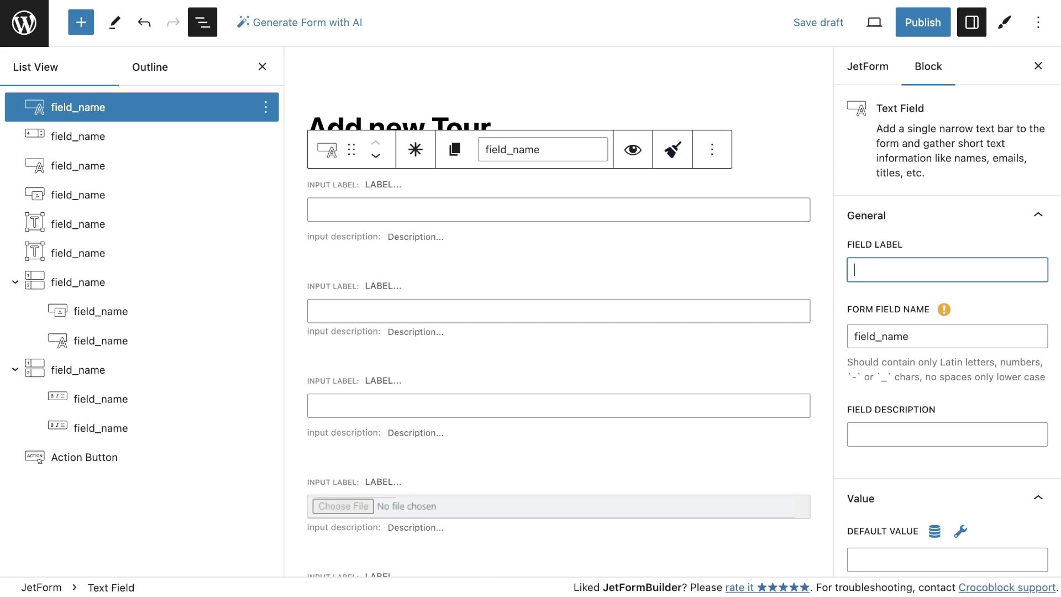
{"action": "left_click", "coordinate": [963, 325]}
- Label the next fields Tour price, Duration time and Gallery
{"action": "left_click", "coordinate": [439, 300]}
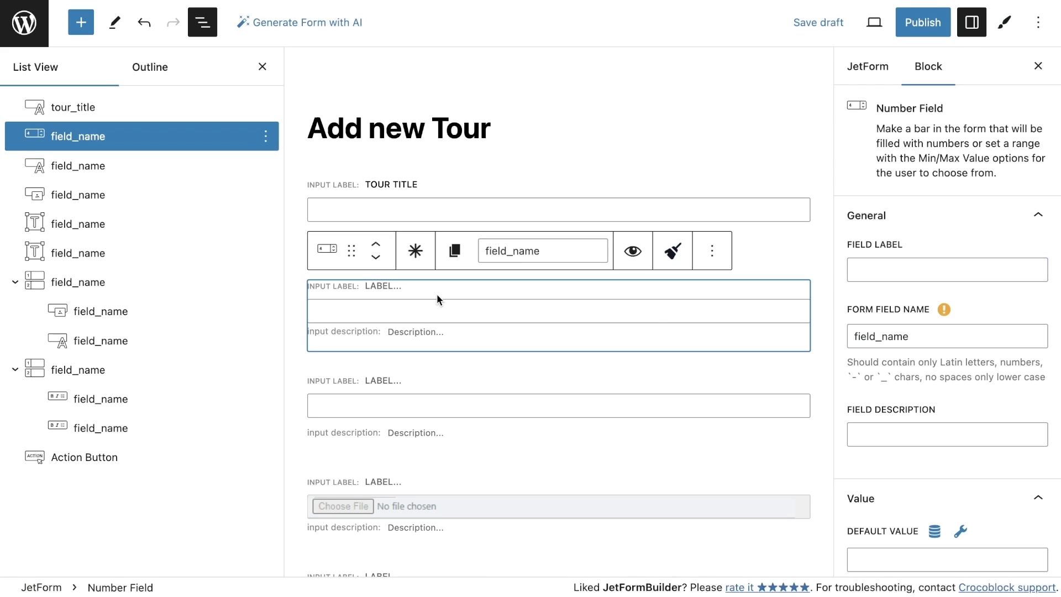
{"action": "left_click", "coordinate": [382, 286]}
{"action": "type", "text": "Tour price"}
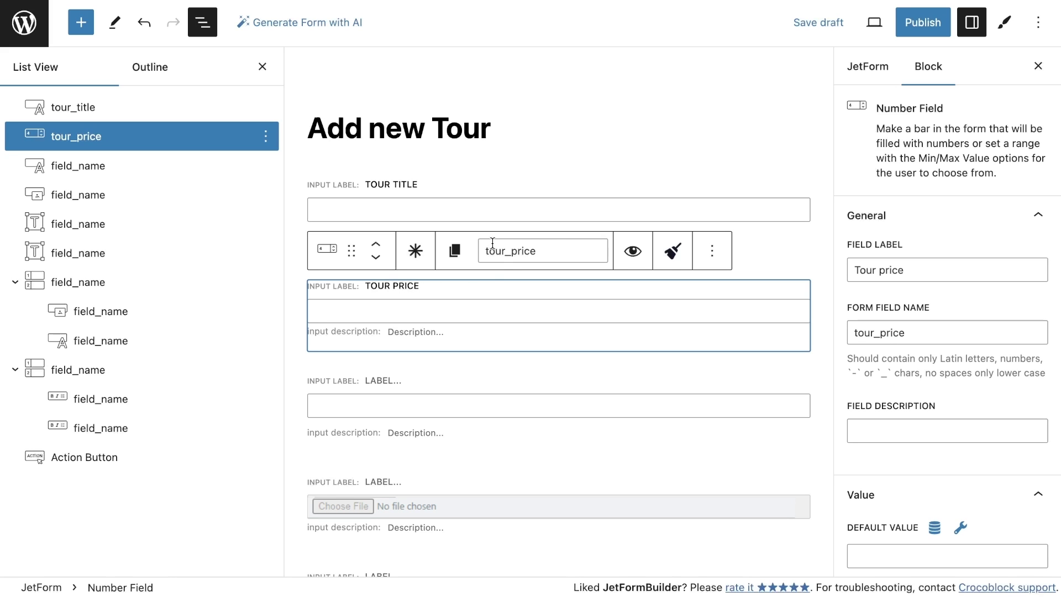
{"action": "scroll", "coordinate": [408, 271], "scroll_direction": "down", "scroll_amount": 2}
{"action": "left_click", "coordinate": [407, 270]}
{"action": "type", "text": "Duration time"}
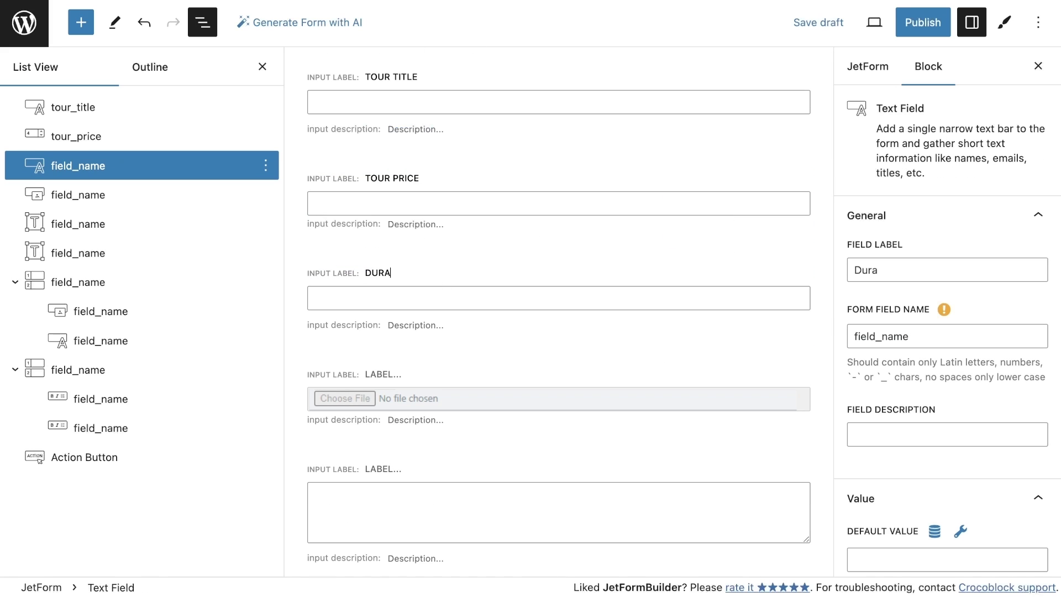
{"action": "scroll", "coordinate": [390, 285], "scroll_direction": "down", "scroll_amount": 1}
{"action": "left_click", "coordinate": [390, 287]}
{"action": "type", "text": "Gallery"}
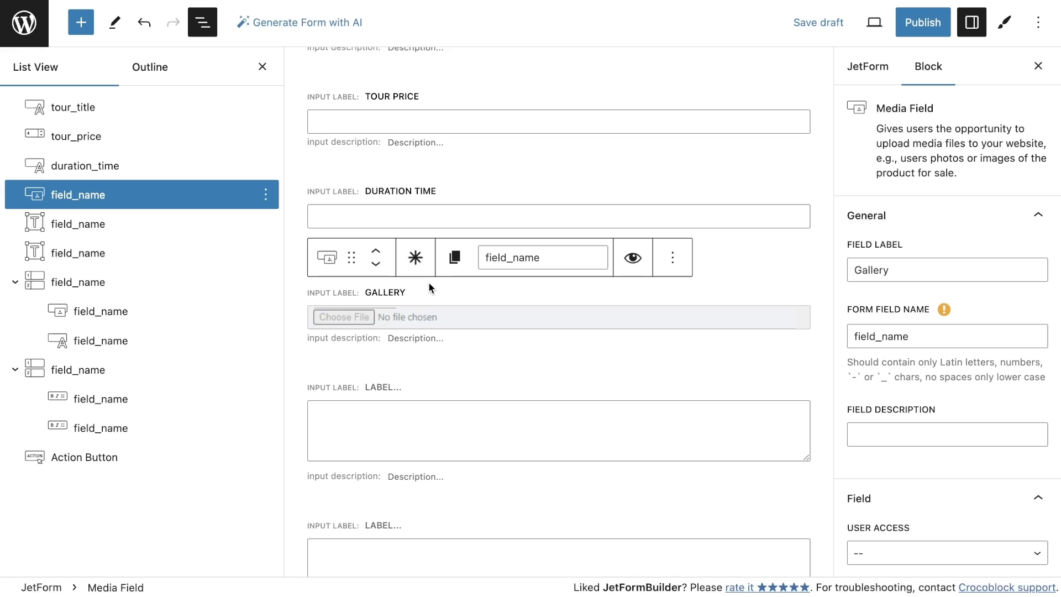
- Label the textarea fields Information and Tour plan
{"action": "scroll", "coordinate": [429, 284], "scroll_direction": "down", "scroll_amount": 3}
{"action": "left_click", "coordinate": [381, 225]}
{"action": "type", "text": "In"}
{"action": "scroll", "coordinate": [387, 227], "scroll_direction": "down", "scroll_amount": 2}
{"action": "left_click", "coordinate": [387, 246]}
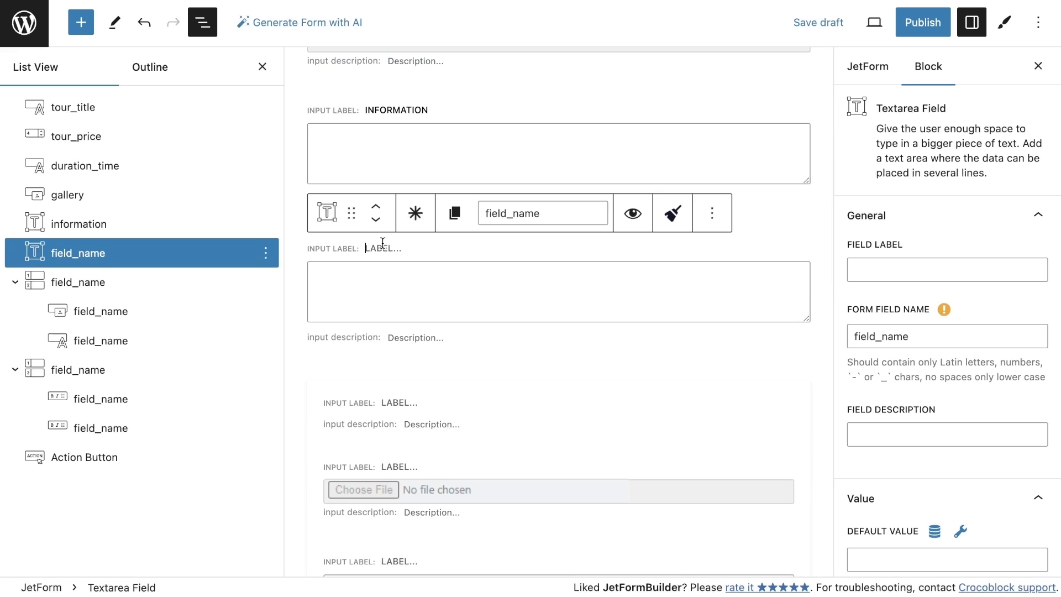
{"action": "type", "text": "Tour plan"}
{"action": "scroll", "coordinate": [450, 251], "scroll_direction": "down", "scroll_amount": 3}
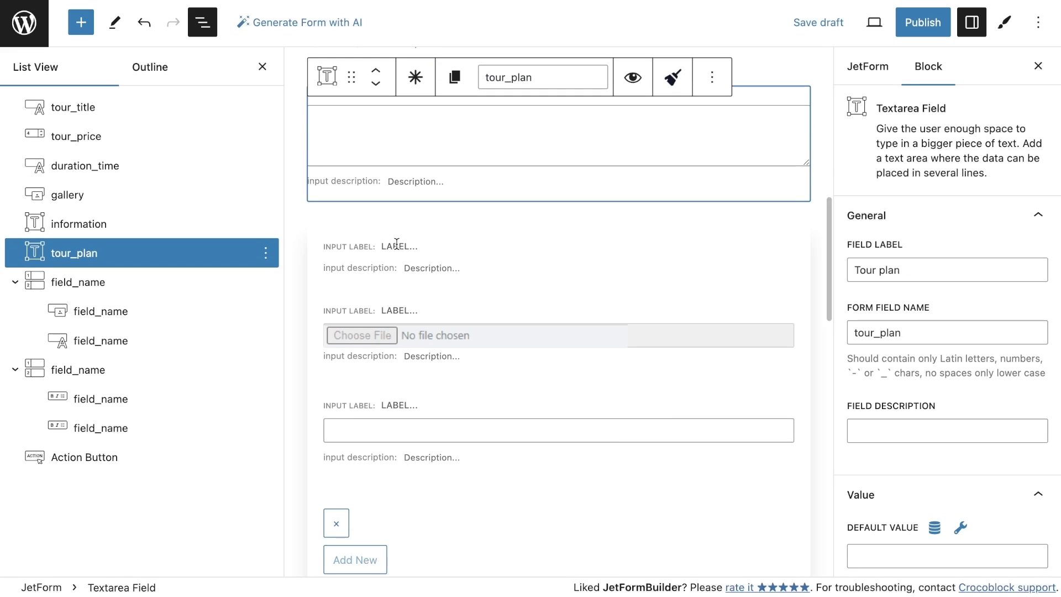
{"action": "left_click", "coordinate": [143, 289]}
{"action": "left_click", "coordinate": [402, 244]}
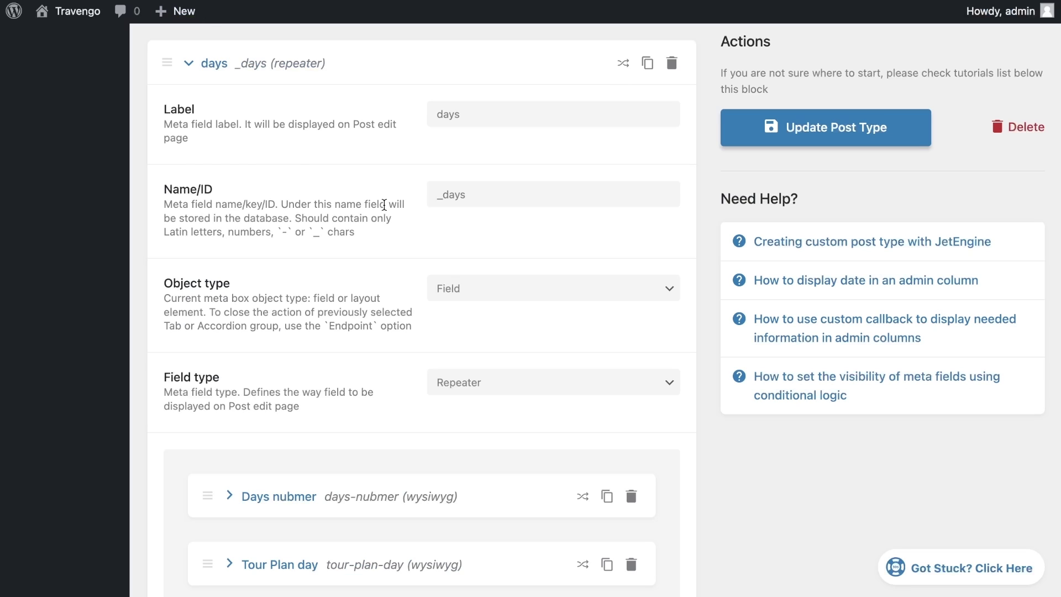
- Label the first repeater Places You'll See and name it _places-youll-see
{"action": "scroll", "coordinate": [384, 206], "scroll_direction": "up", "scroll_amount": 18}
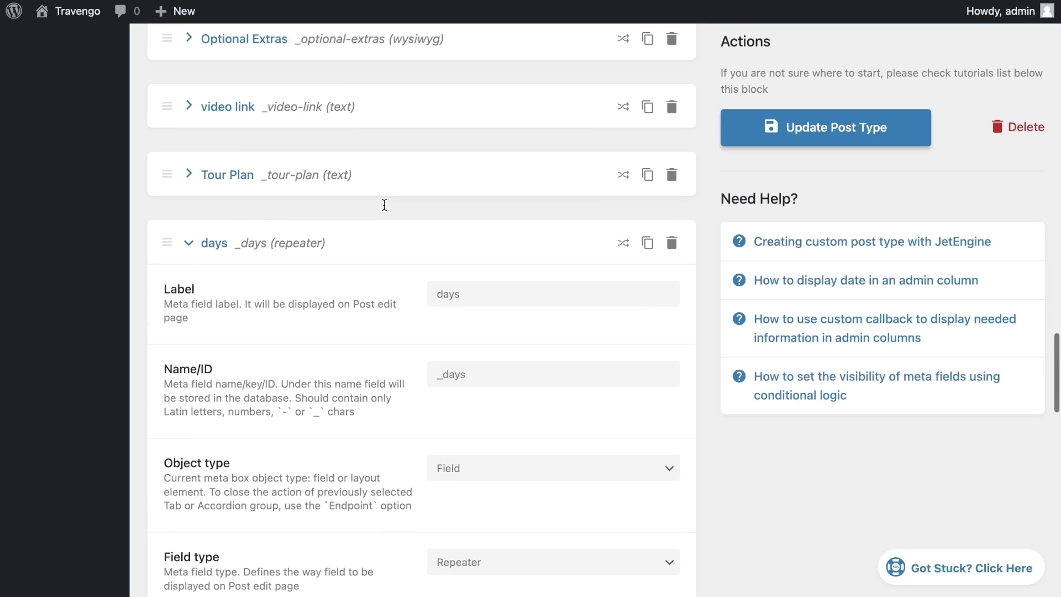
{"action": "scroll", "coordinate": [385, 207], "scroll_direction": "up", "scroll_amount": 10}
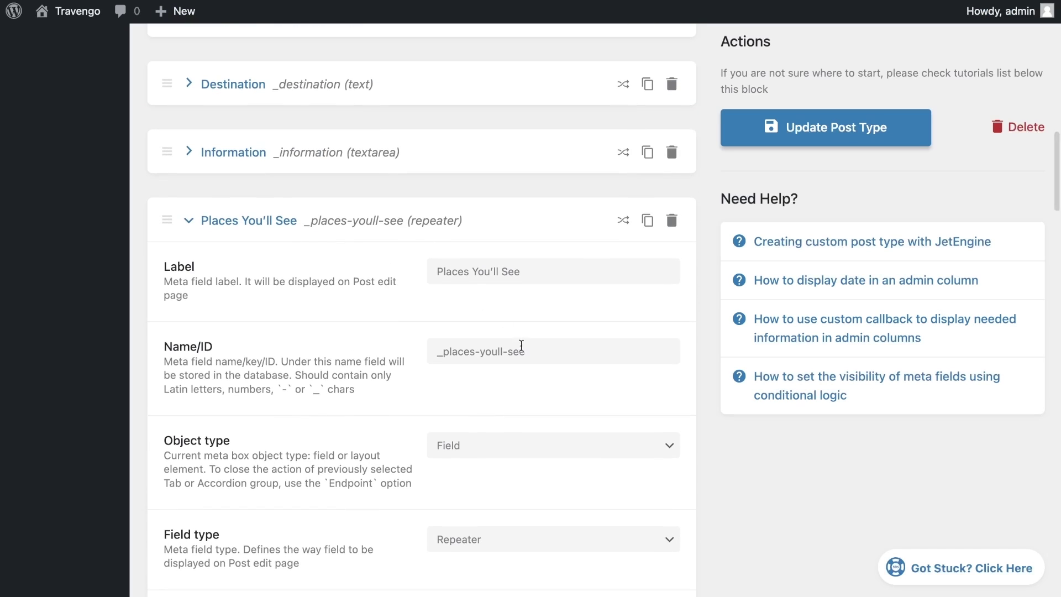
{"action": "left_click", "coordinate": [536, 351]}
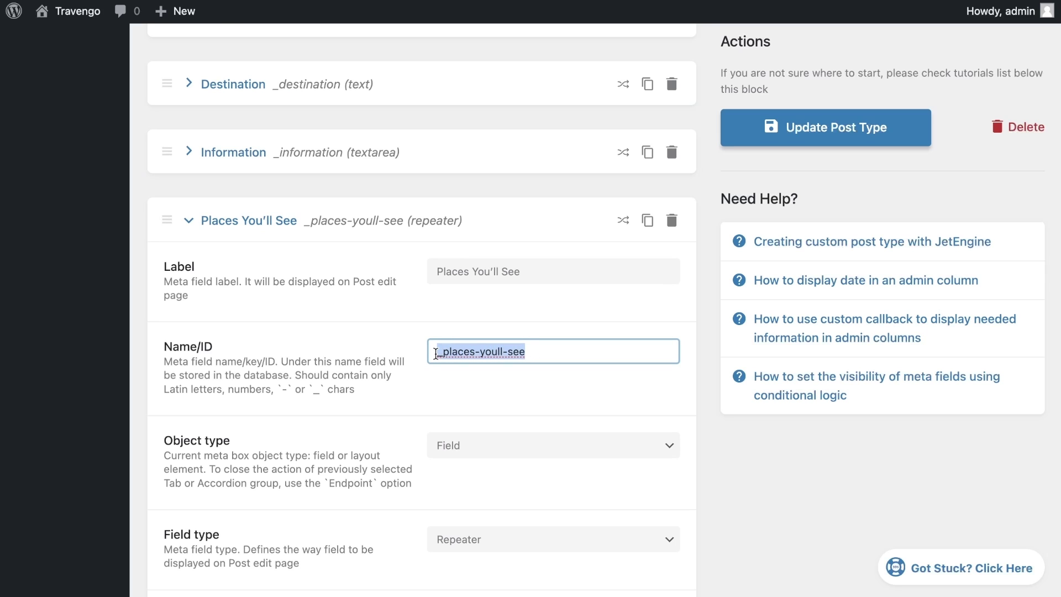
{"action": "left_click", "coordinate": [535, 347]}
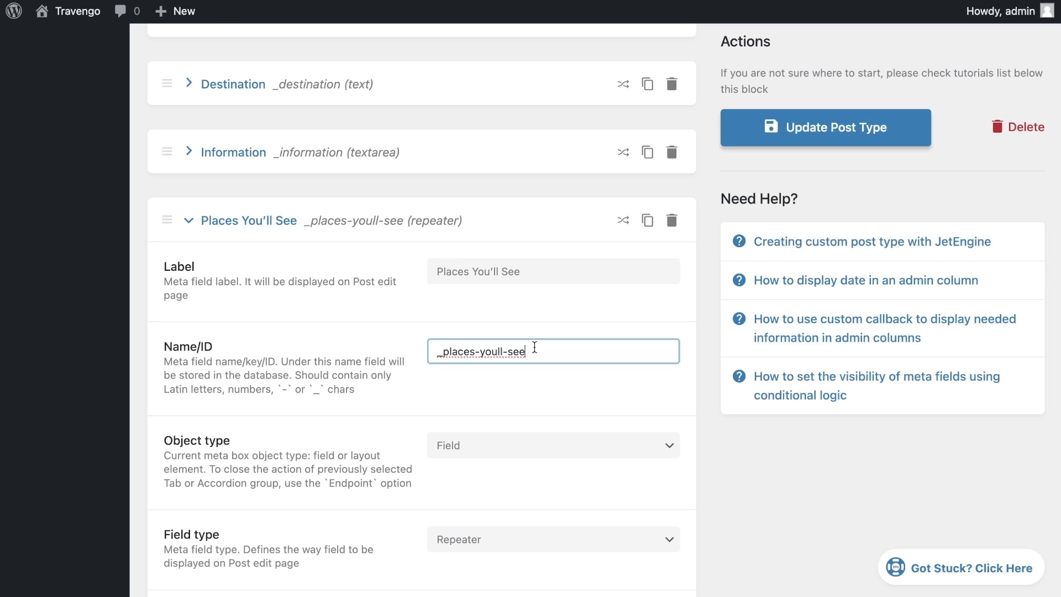
{"action": "left_click", "coordinate": [532, 273]}
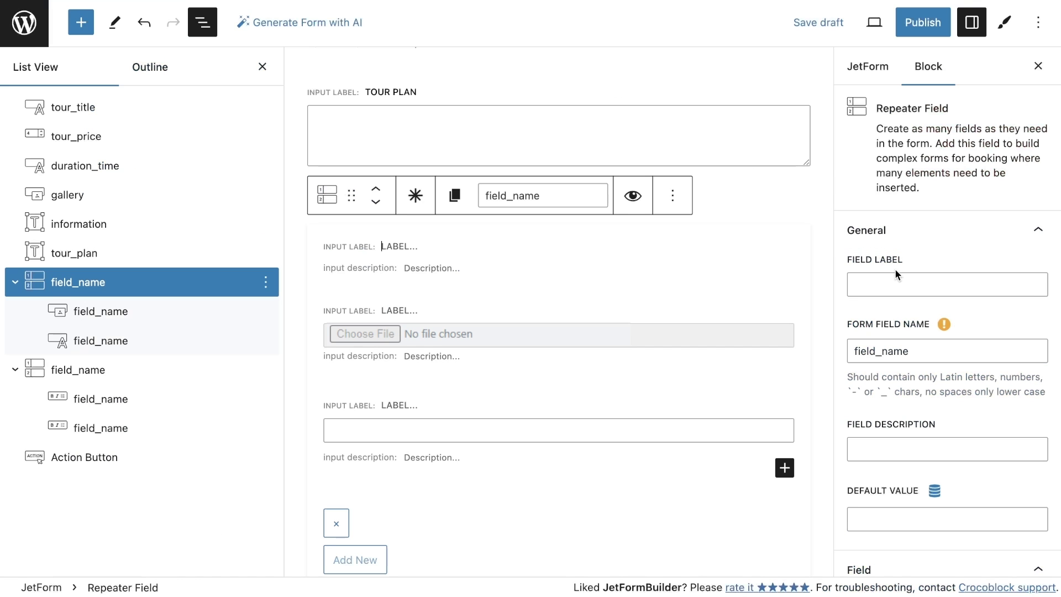
{"action": "left_click", "coordinate": [939, 284]}
{"action": "type", "text": "Places You’ll See"}
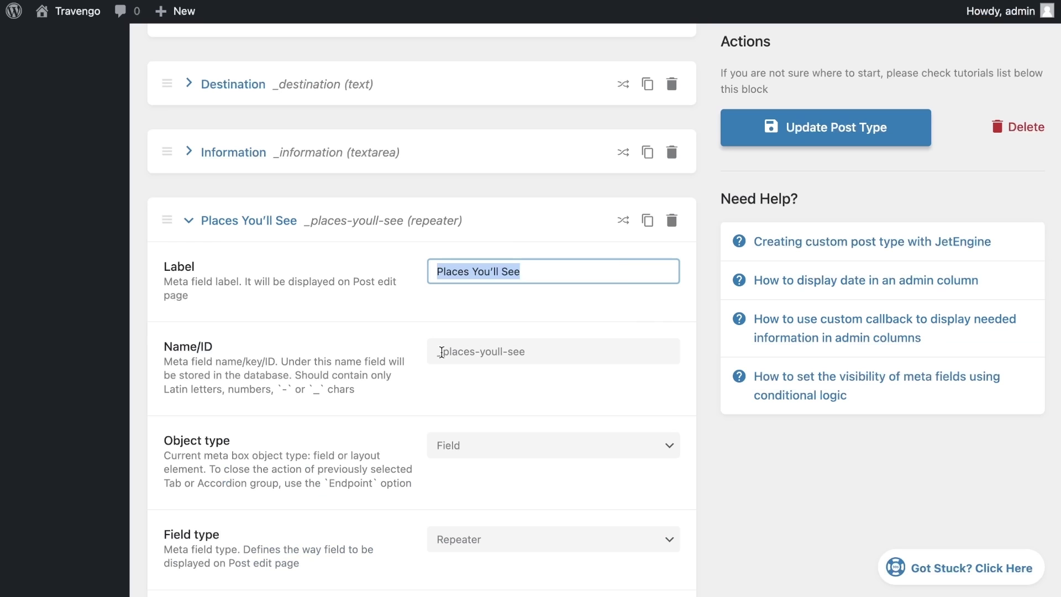
{"action": "left_click_drag", "start_coordinate": [441, 352], "coordinate": [437, 352]}
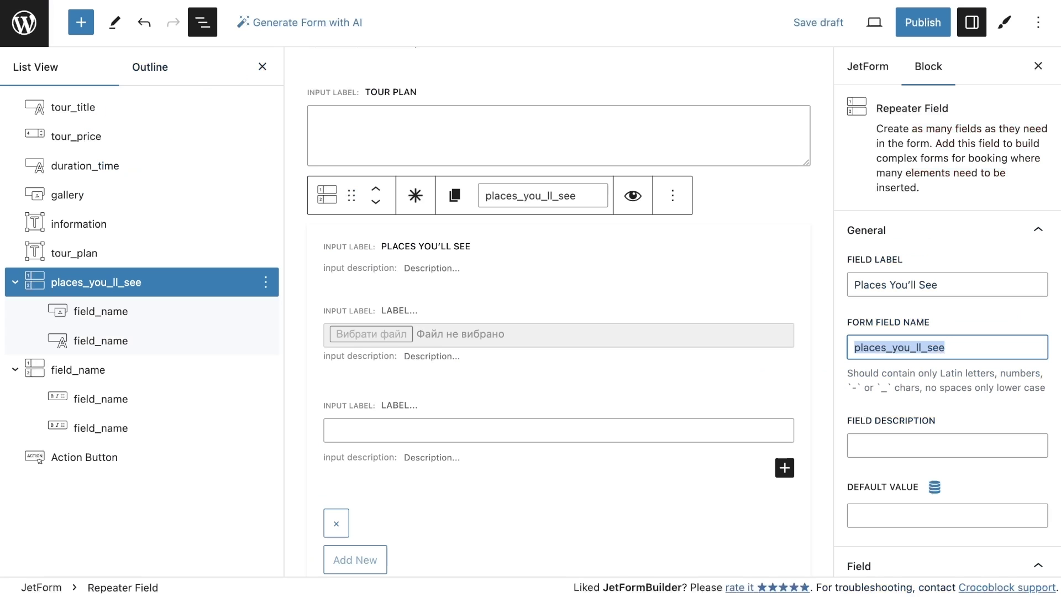
{"action": "type", "text": "_places-youll-see"}
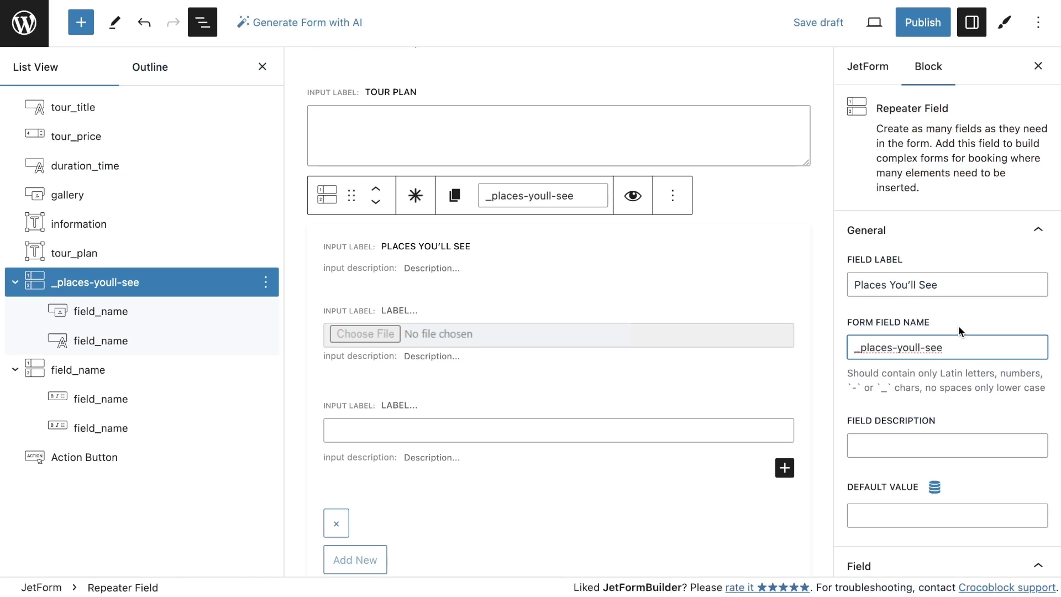
- Name the first repeater's media and text fields place-image and place-name
{"action": "left_click", "coordinate": [101, 311]}
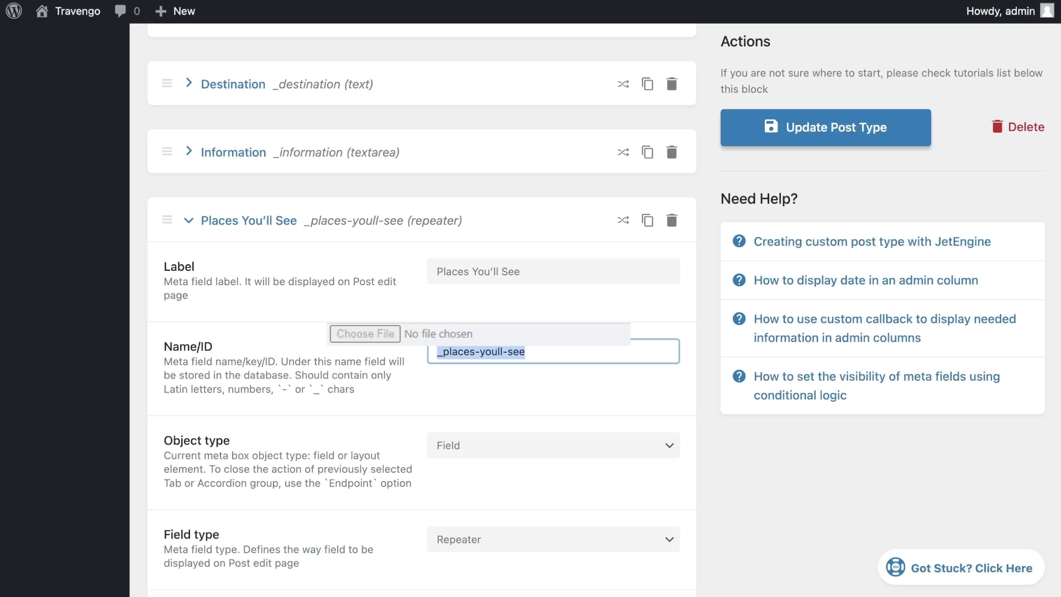
{"action": "scroll", "coordinate": [451, 420], "scroll_direction": "down", "scroll_amount": 5}
{"action": "left_click", "coordinate": [276, 226]}
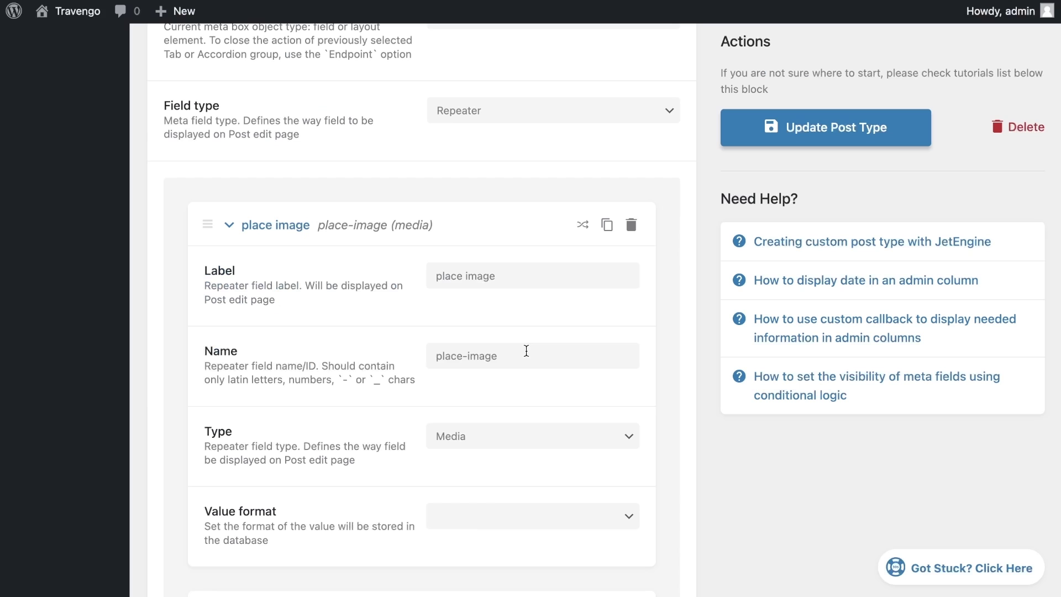
{"action": "triple_click", "coordinate": [526, 350]}
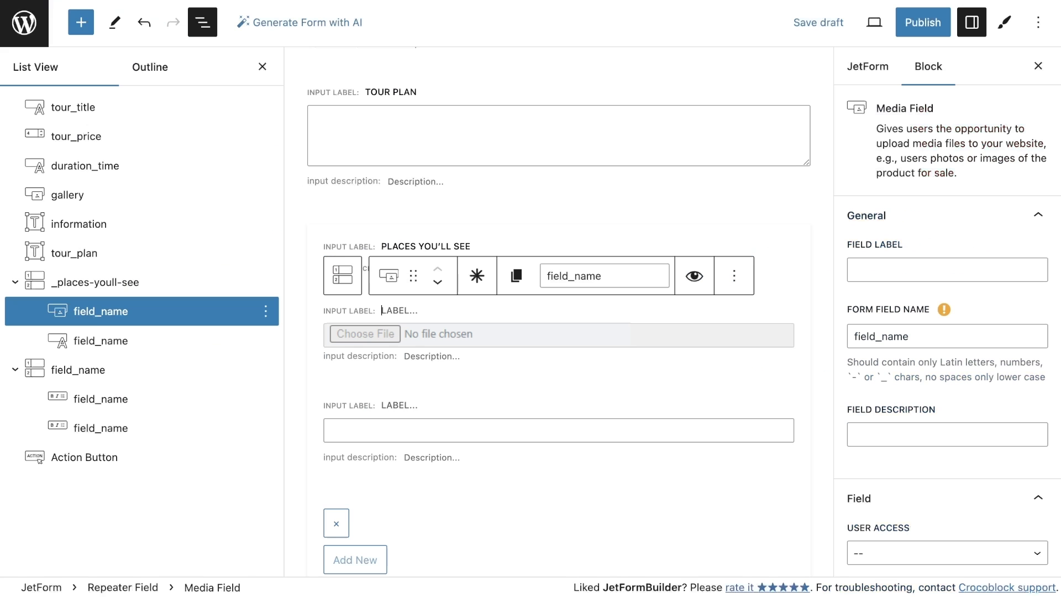
{"action": "type", "text": "place-image"}
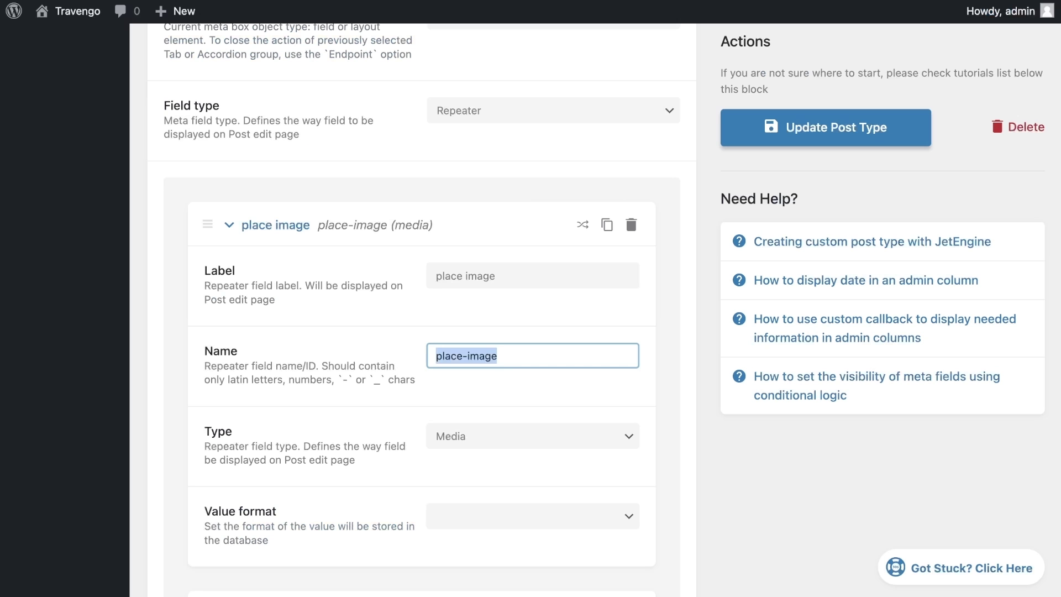
{"action": "scroll", "coordinate": [451, 387], "scroll_direction": "down", "scroll_amount": 5}
{"action": "left_click", "coordinate": [280, 299]}
{"action": "triple_click", "coordinate": [500, 429]}
{"action": "key", "text": "ctrl+c"}
{"action": "left_click", "coordinate": [579, 410]}
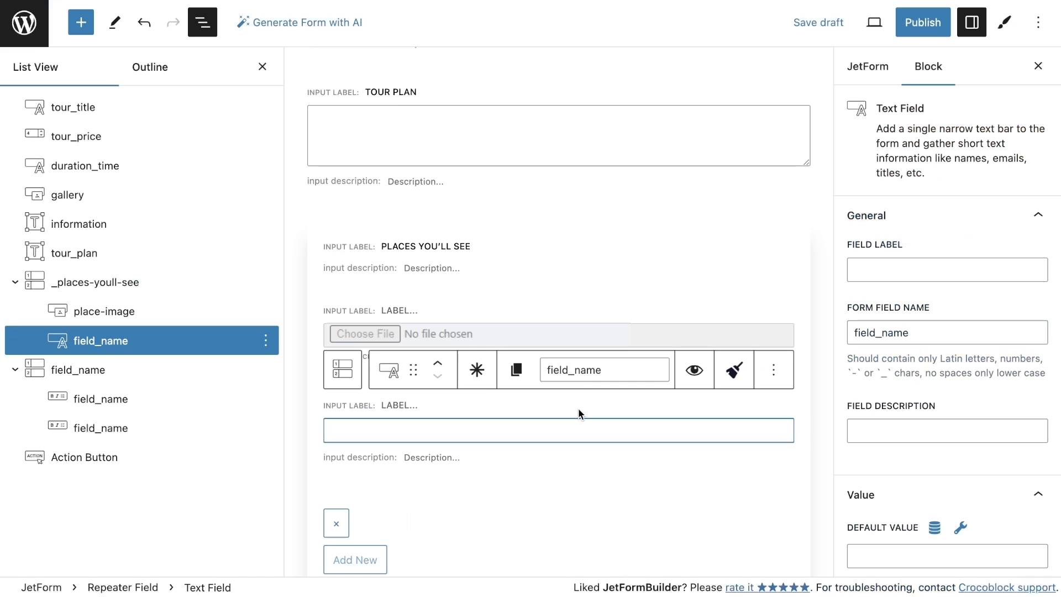
{"action": "double_click", "coordinate": [610, 376]}
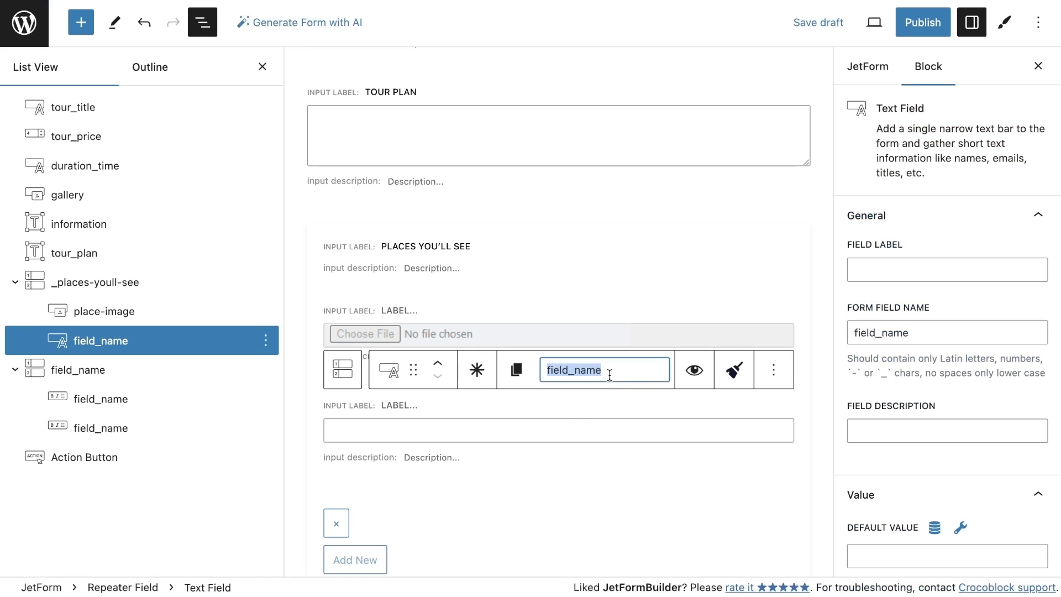
{"action": "key", "text": "ctrl+v"}
- Name the second repeater _days, copied from the JetEngine meta field ID
{"action": "left_click", "coordinate": [168, 371]}
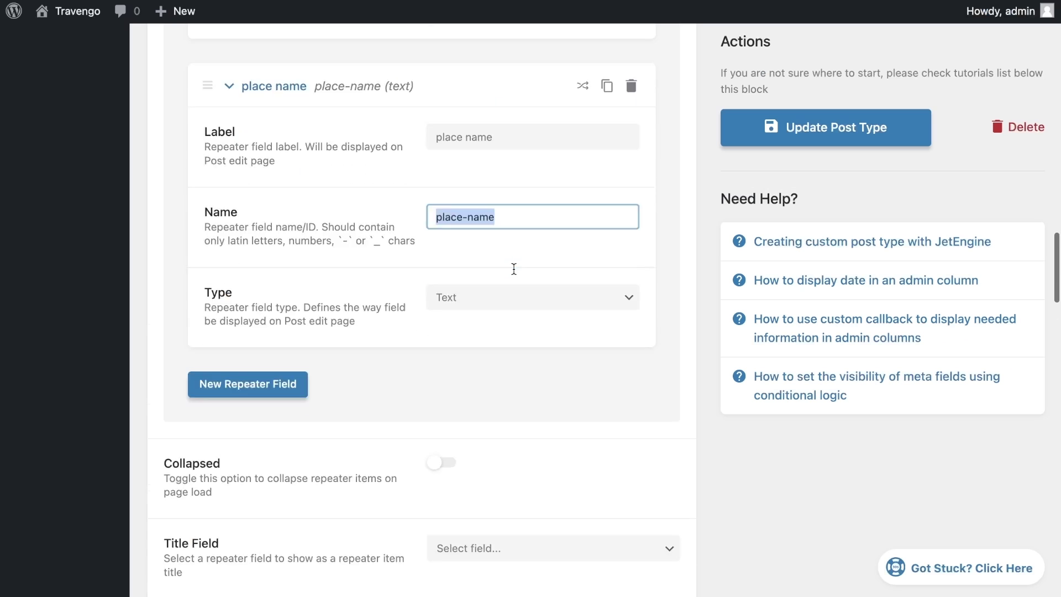
{"action": "scroll", "coordinate": [513, 273], "scroll_direction": "up", "scroll_amount": 10}
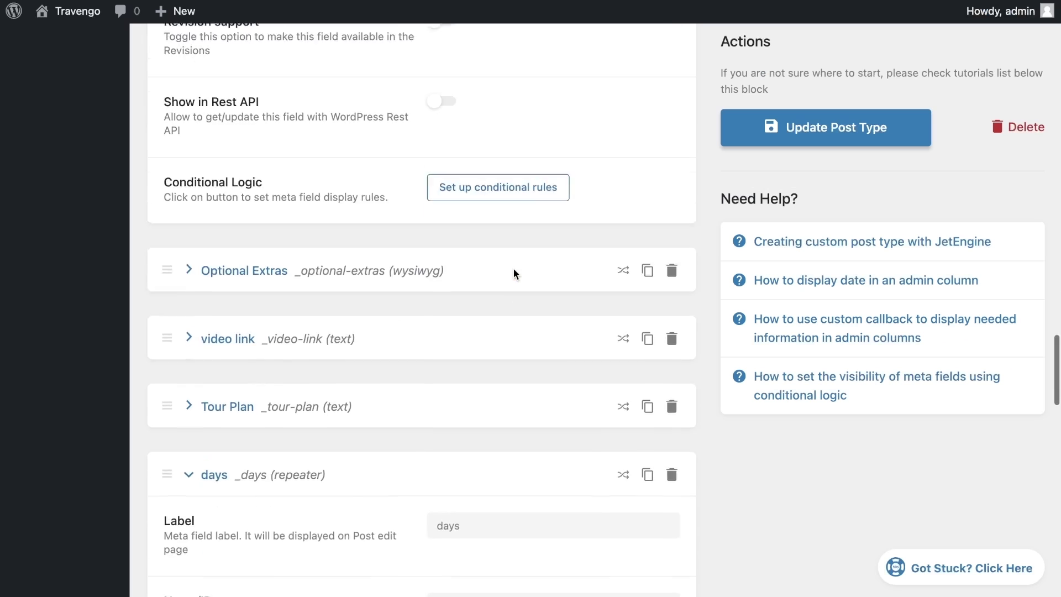
{"action": "scroll", "coordinate": [513, 273], "scroll_direction": "down", "scroll_amount": 5}
{"action": "triple_click", "coordinate": [558, 399]}
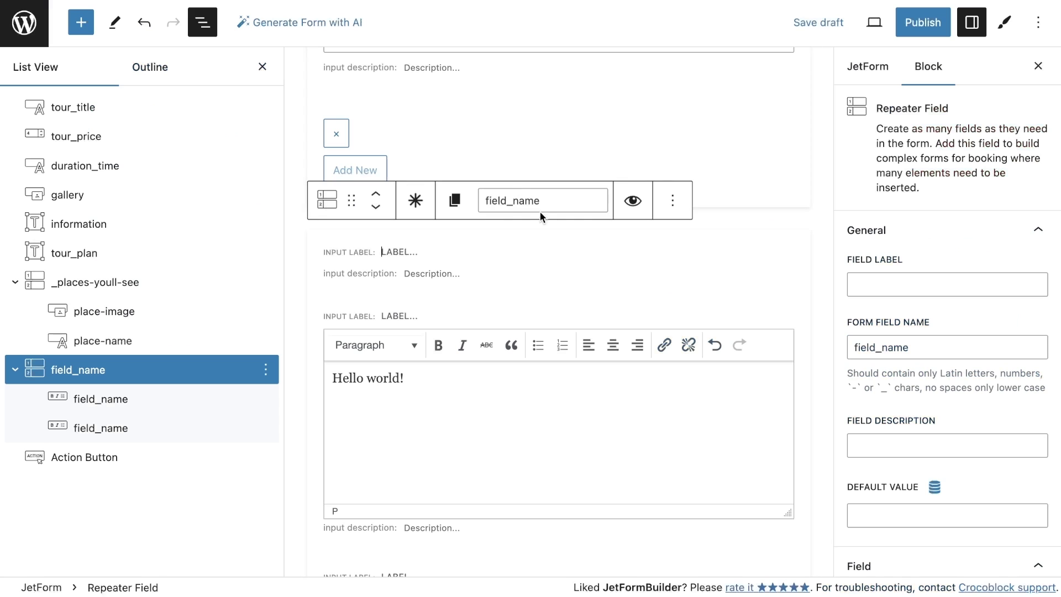
{"action": "double_click", "coordinate": [533, 201]}
{"action": "type", "text": "_days"}
- Name the _days repeater's two Wysiwyg fields days-nubmer and tour-plan-day
{"action": "scroll", "coordinate": [246, 510], "scroll_direction": "down", "scroll_amount": 3}
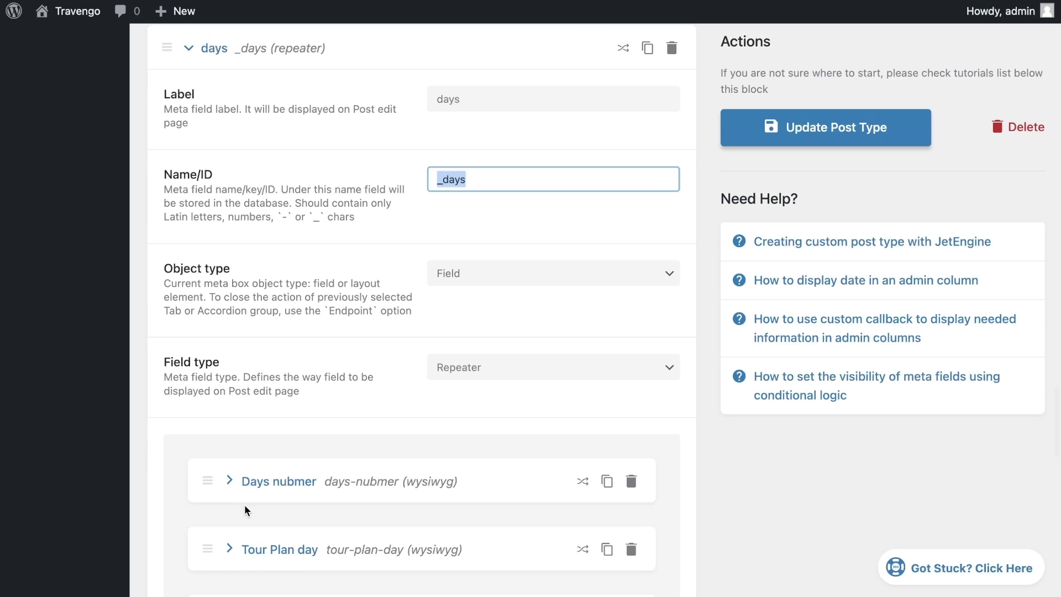
{"action": "left_click", "coordinate": [247, 487]}
{"action": "scroll", "coordinate": [247, 486], "scroll_direction": "down", "scroll_amount": 3}
{"action": "triple_click", "coordinate": [505, 426]}
{"action": "key", "text": "ctrl+c"}
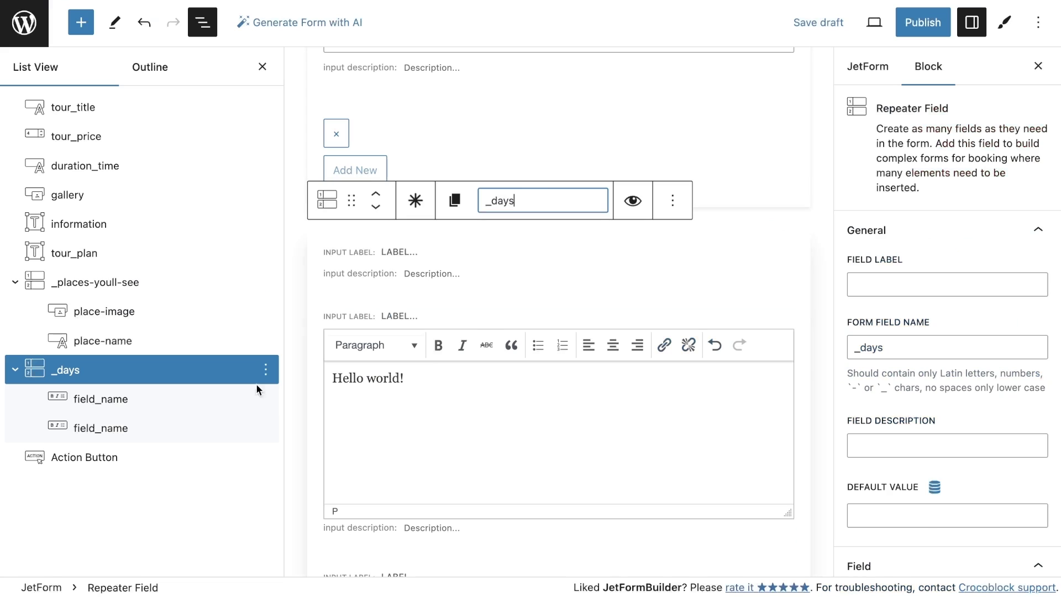
{"action": "left_click", "coordinate": [166, 399]}
{"action": "double_click", "coordinate": [588, 282]}
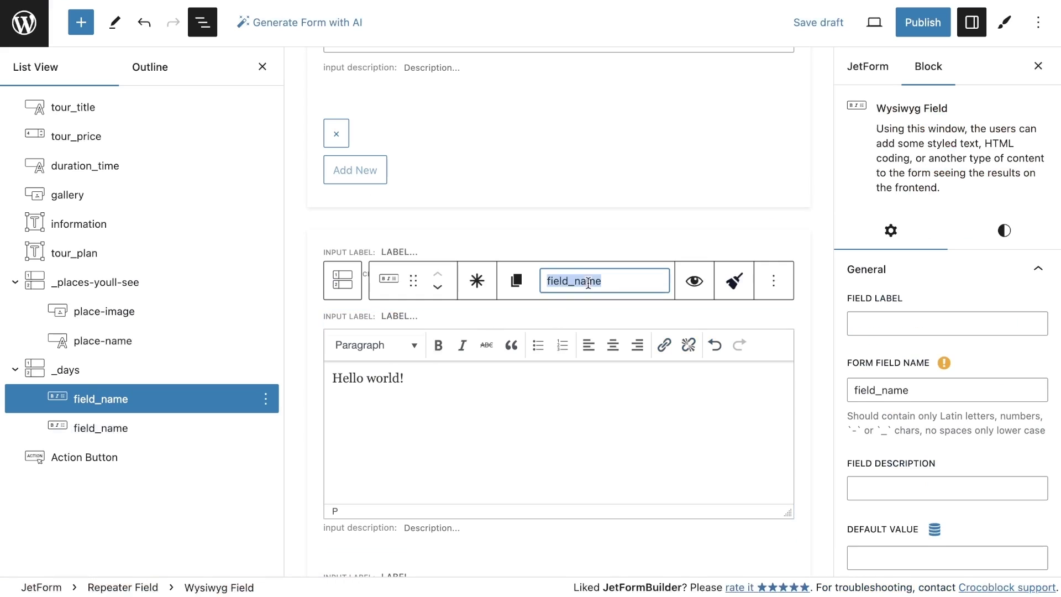
{"action": "key", "text": "ctrl+v"}
{"action": "scroll", "coordinate": [519, 432], "scroll_direction": "down", "scroll_amount": 5}
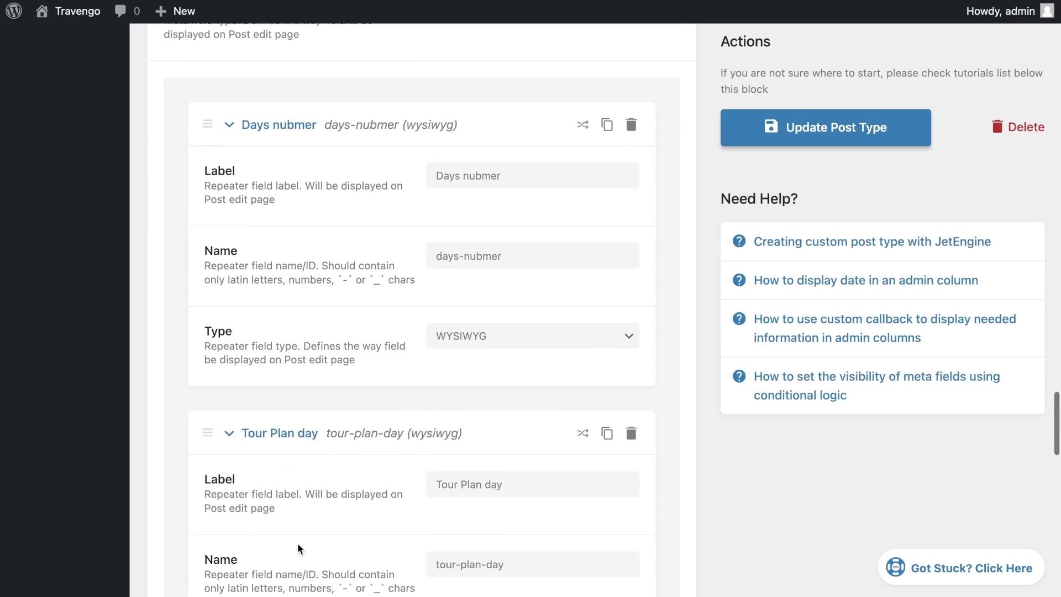
{"action": "triple_click", "coordinate": [493, 464]}
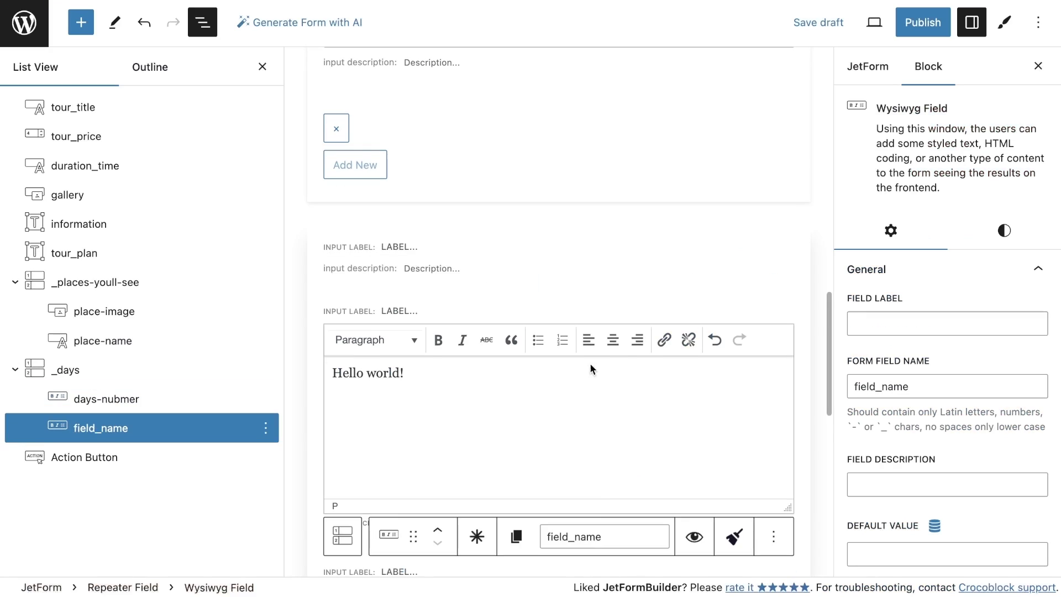
{"action": "scroll", "coordinate": [591, 370], "scroll_direction": "down", "scroll_amount": 3}
{"action": "double_click", "coordinate": [621, 329]}
{"action": "type", "text": "tour-plan-day"}
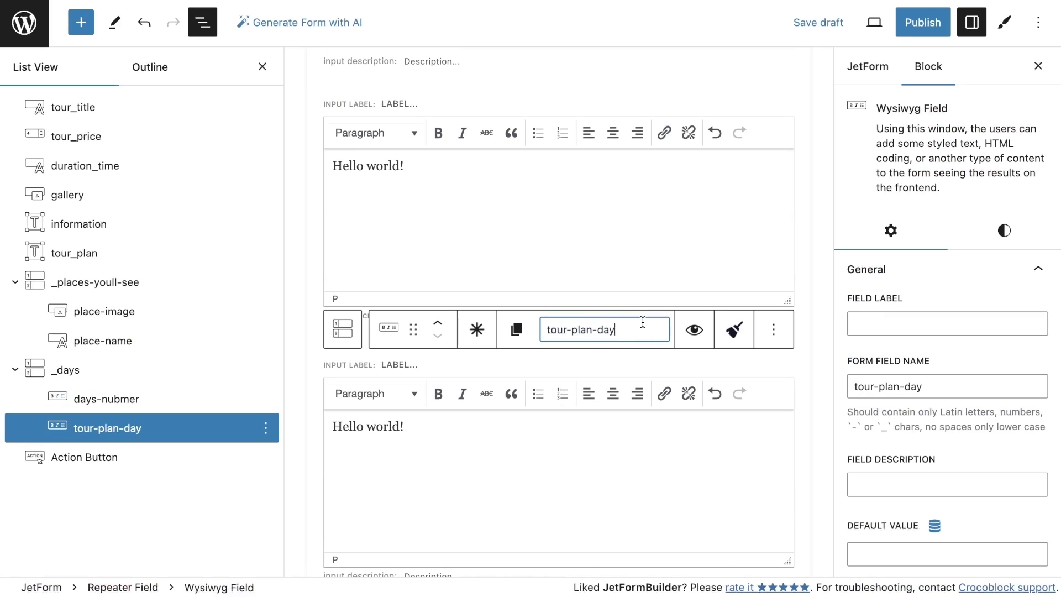
- Set the place-image field to any registered user, insert attachment, and Attachment ID value
{"action": "left_click", "coordinate": [157, 310]}
{"action": "scroll", "coordinate": [945, 265], "scroll_direction": "down", "scroll_amount": 5}
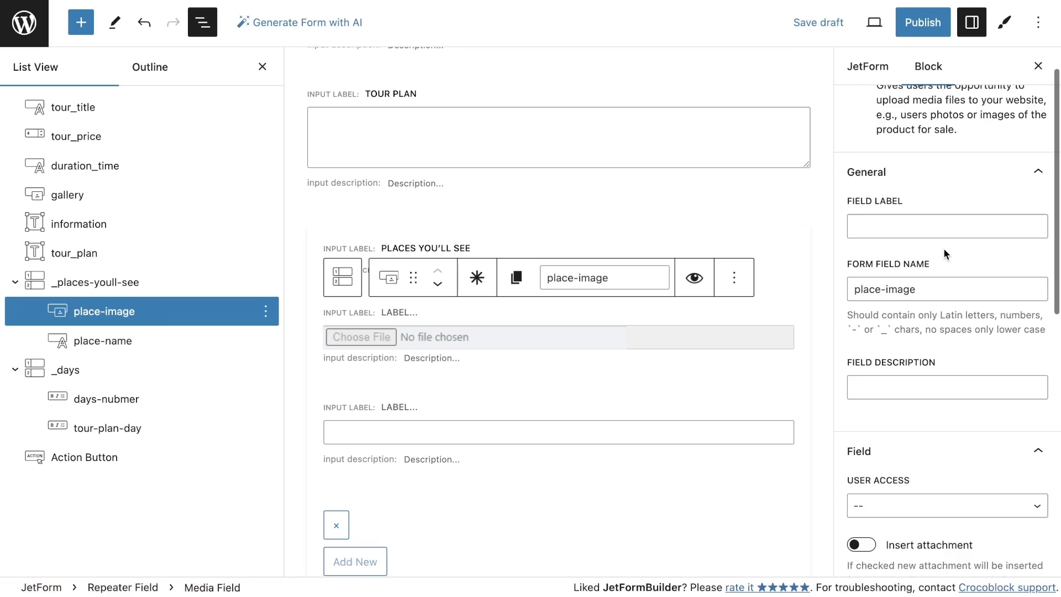
{"action": "left_click", "coordinate": [927, 294]}
{"action": "left_click", "coordinate": [862, 310]}
{"action": "left_click", "coordinate": [947, 418]}
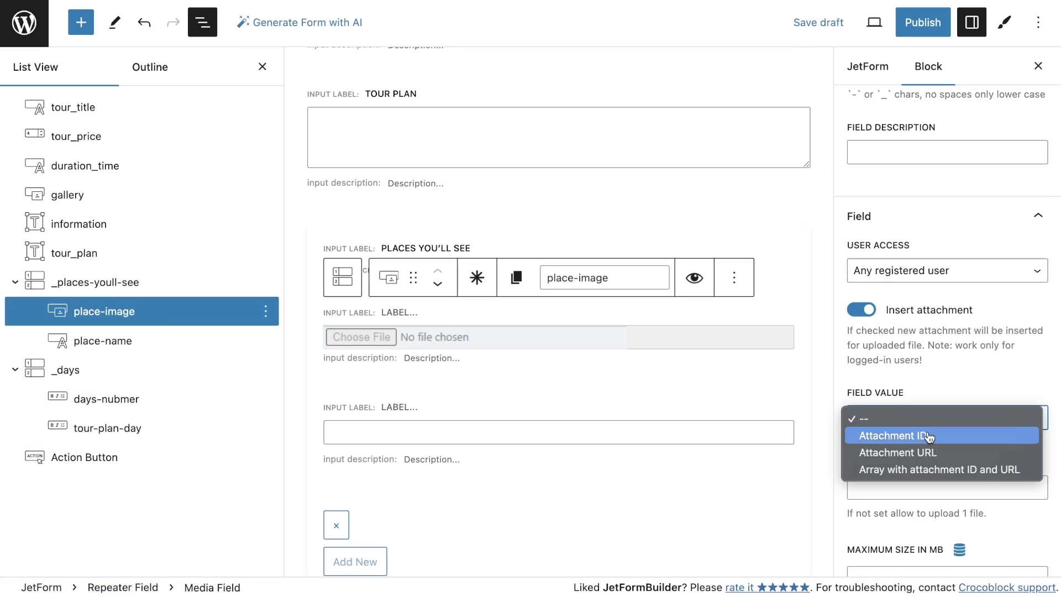
{"action": "left_click", "coordinate": [889, 433]}
{"action": "scroll", "coordinate": [945, 387], "scroll_direction": "down", "scroll_amount": 1}
- Give the gallery field the same settings: any registered user, insert attachment, Attachment ID
{"action": "left_click", "coordinate": [108, 206]}
{"action": "left_click", "coordinate": [947, 243]}
{"action": "left_click", "coordinate": [901, 259]}
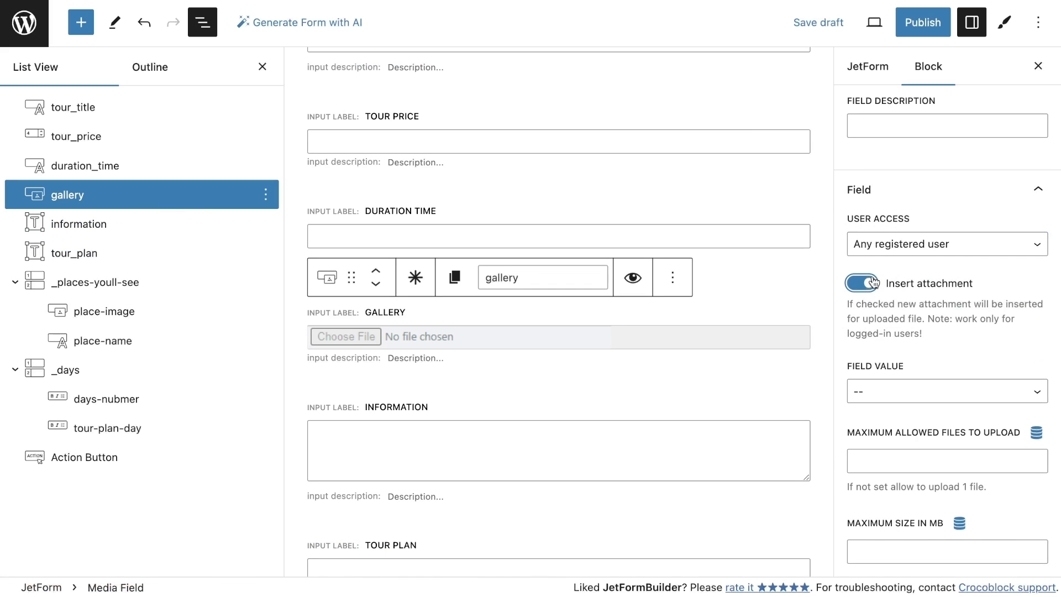
{"action": "left_click", "coordinate": [947, 391]}
{"action": "left_click", "coordinate": [885, 406]}
{"action": "scroll", "coordinate": [900, 414], "scroll_direction": "down", "scroll_amount": 1}
{"action": "scroll", "coordinate": [900, 414], "scroll_direction": "down", "scroll_amount": 1}
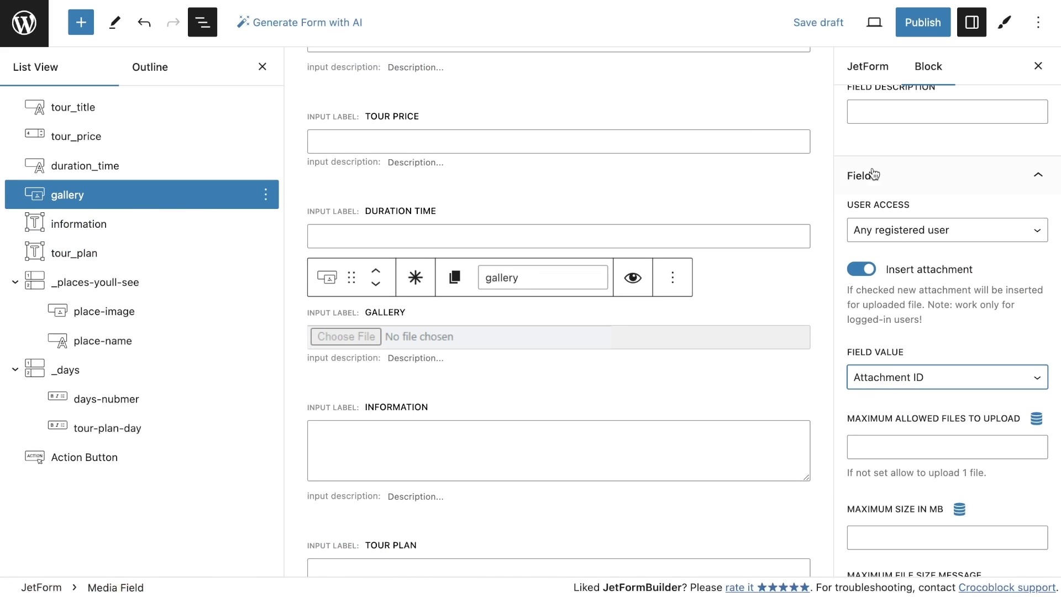
{"action": "left_click", "coordinate": [867, 68]}
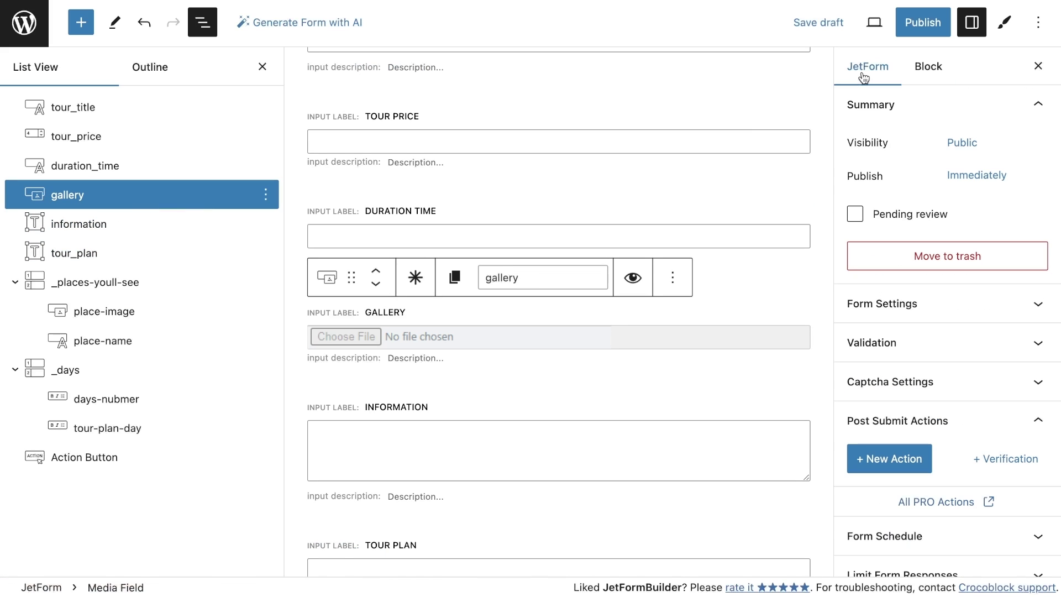
{"action": "scroll", "coordinate": [910, 431], "scroll_direction": "down", "scroll_amount": 1}
- Add a post-submit action that creates Tour posts with Published status
{"action": "left_click", "coordinate": [910, 431]}
{"action": "left_click", "coordinate": [910, 431]}
{"action": "key", "text": "Escape"}
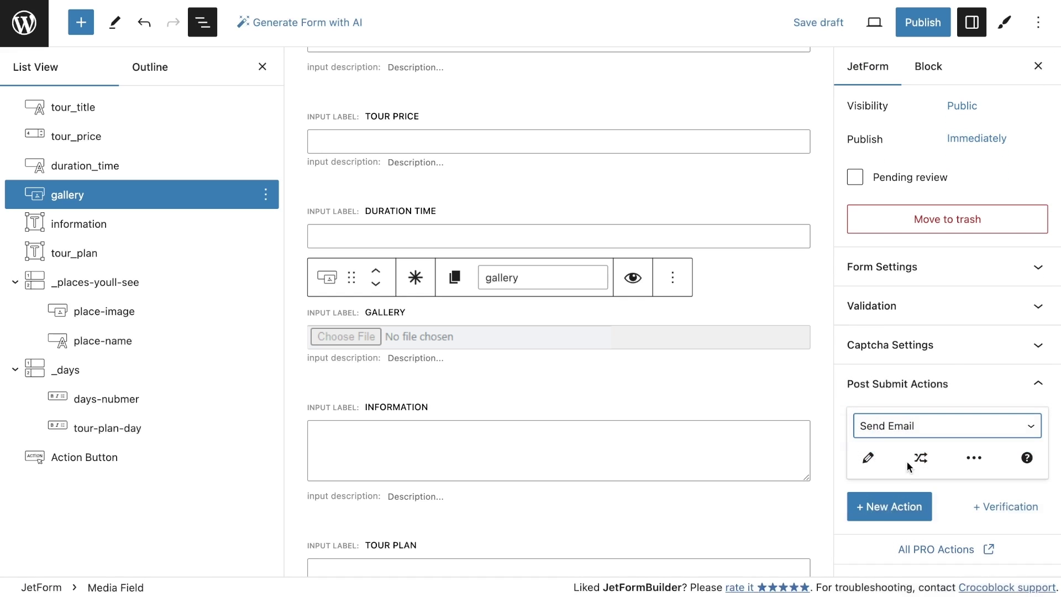
{"action": "left_click", "coordinate": [869, 459]}
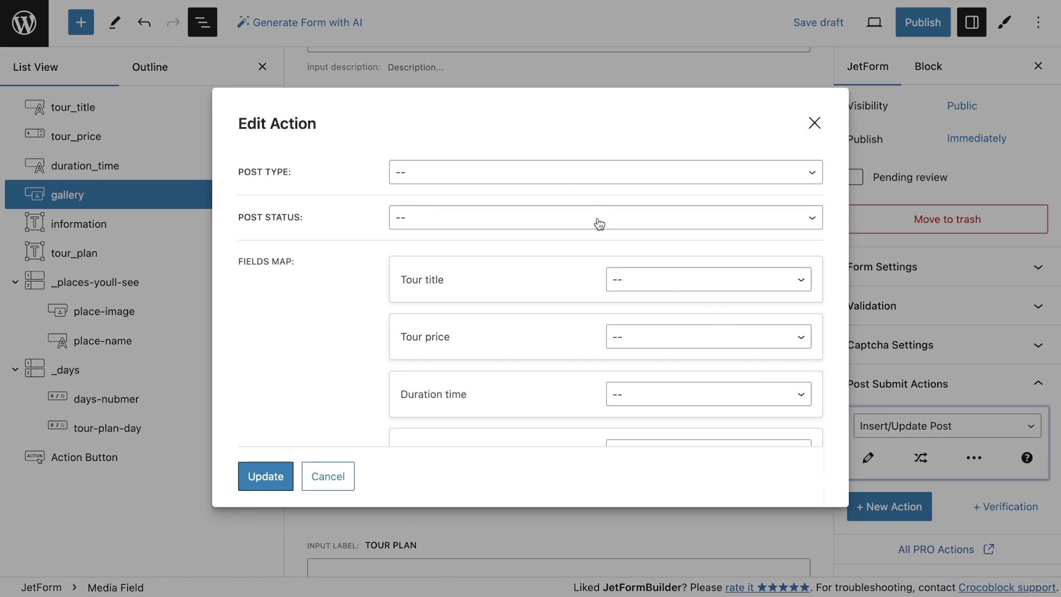
{"action": "left_click", "coordinate": [561, 183]}
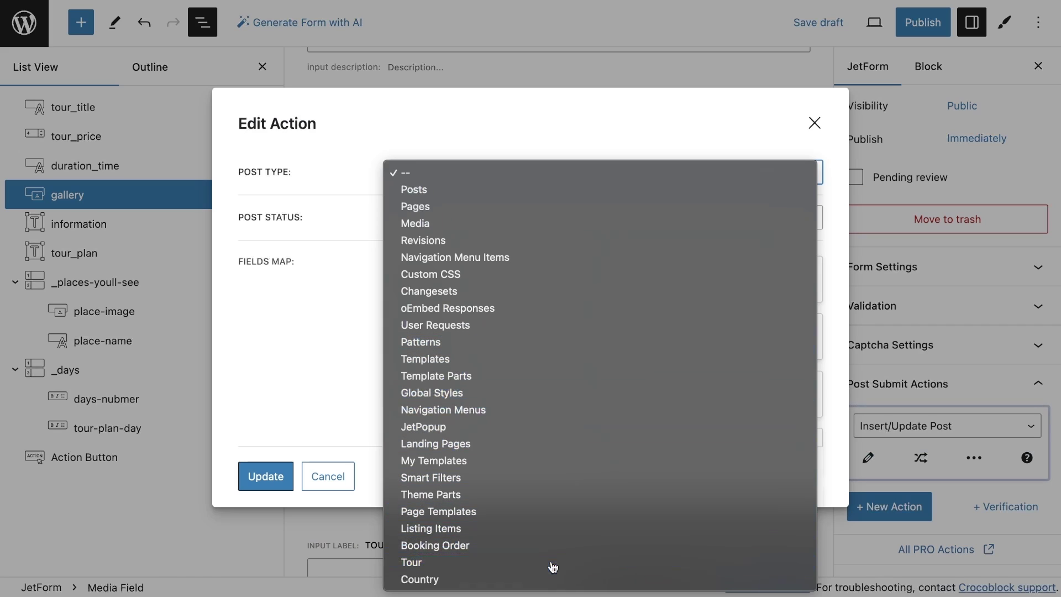
{"action": "left_click", "coordinate": [550, 562]}
{"action": "left_click", "coordinate": [468, 216]}
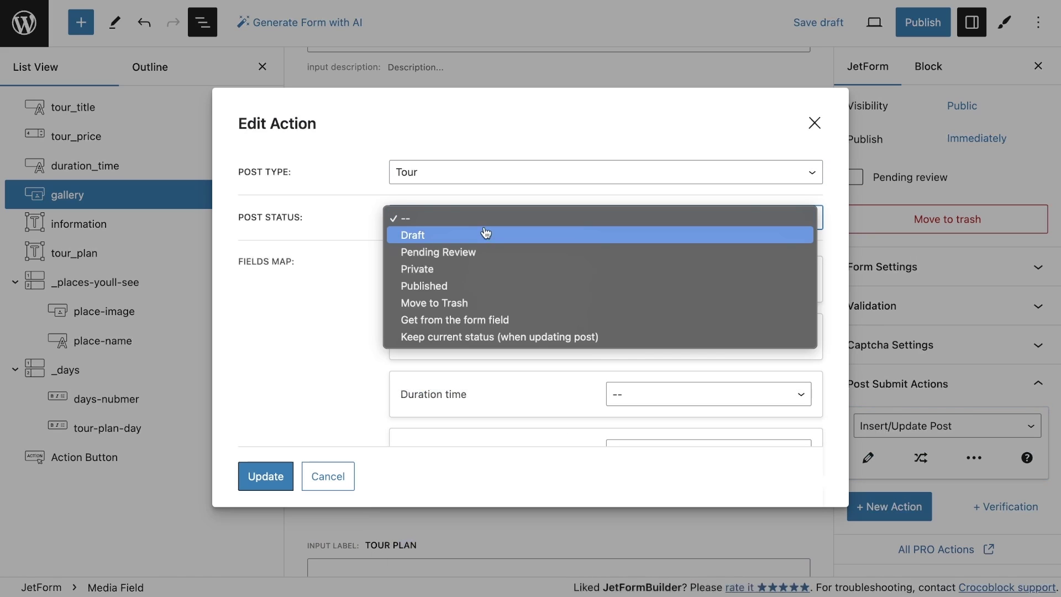
{"action": "left_click", "coordinate": [491, 286]}
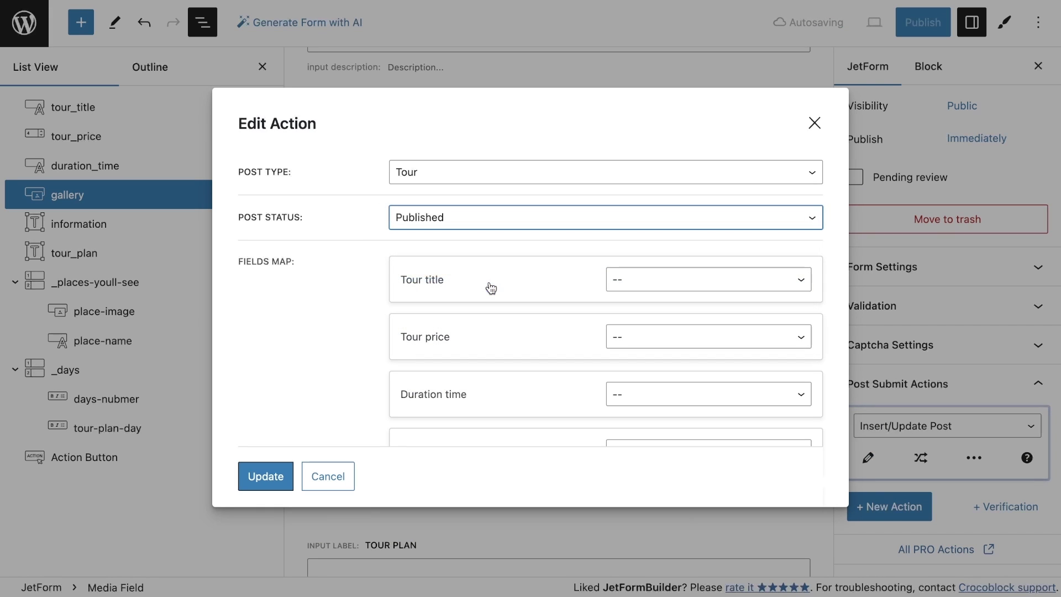
- Map Tour title to Post Title and Tour price to Post Meta, copying the _pricing key
{"action": "left_click", "coordinate": [645, 285]}
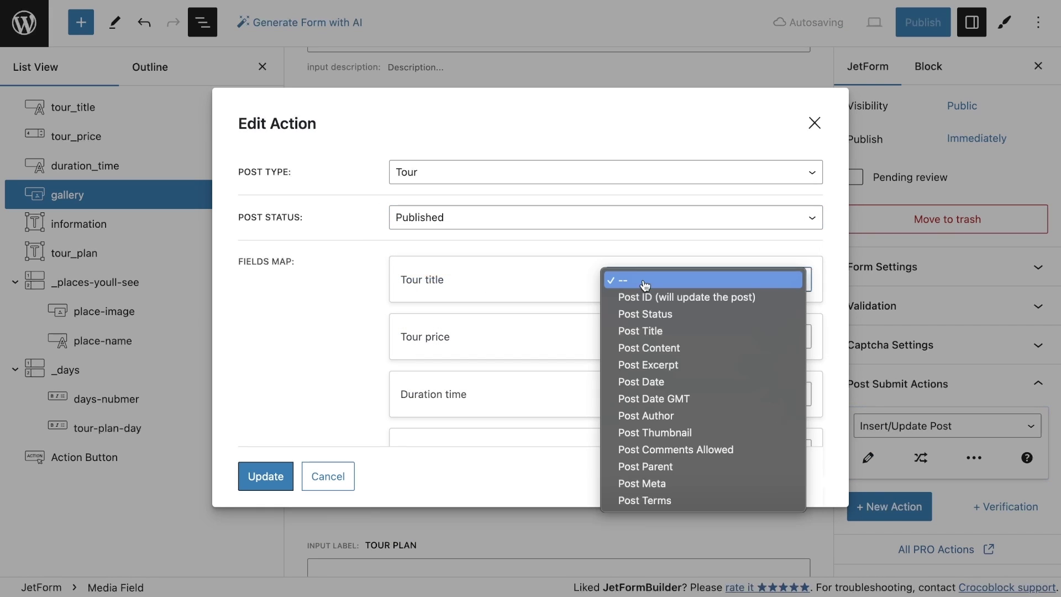
{"action": "left_click", "coordinate": [670, 333]}
{"action": "scroll", "coordinate": [667, 324], "scroll_direction": "down", "scroll_amount": 1}
{"action": "scroll", "coordinate": [668, 324], "scroll_direction": "down", "scroll_amount": 2}
{"action": "left_click", "coordinate": [664, 207]}
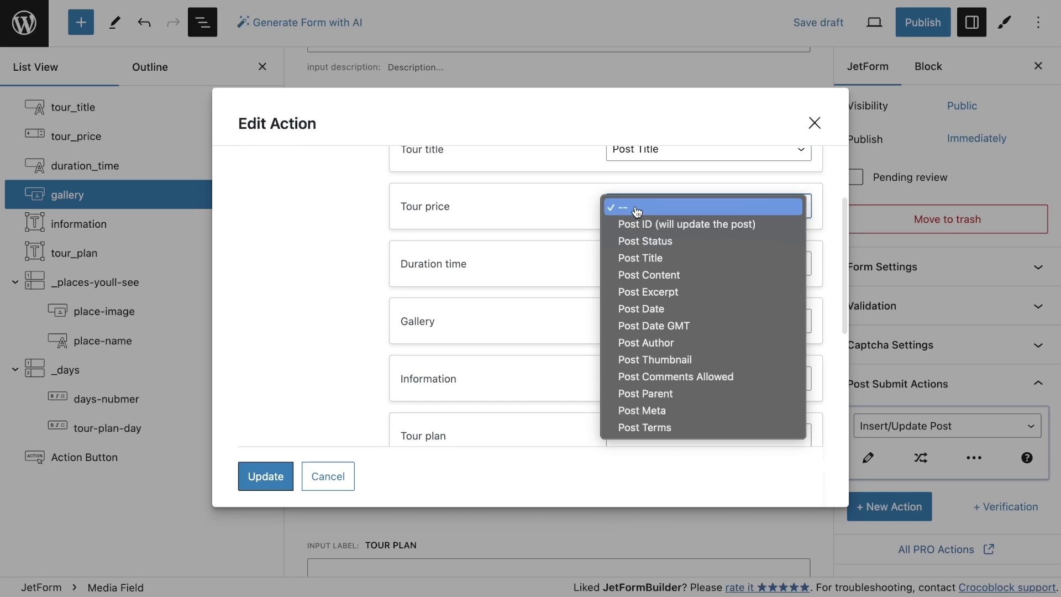
{"action": "left_click", "coordinate": [673, 410]}
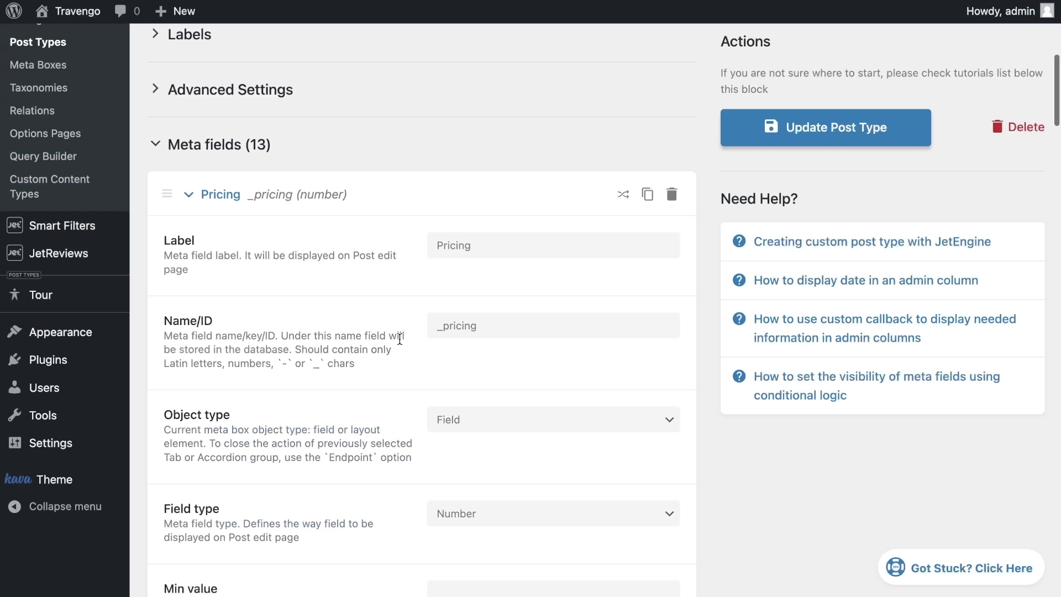
{"action": "left_click_drag", "start_coordinate": [512, 322], "coordinate": [455, 322]}
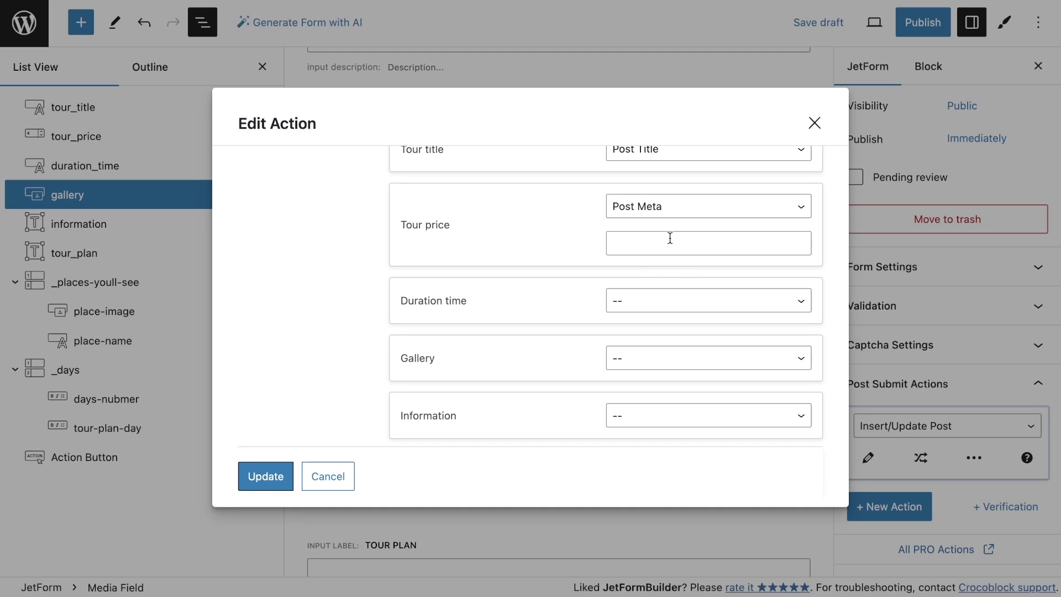
- Set Tour price's meta key to _pricing and map Duration time to _duration-time
{"action": "left_click", "coordinate": [670, 238]}
{"action": "type", "text": "_pricing"}
{"action": "scroll", "coordinate": [652, 254], "scroll_direction": "down", "scroll_amount": 3}
{"action": "left_click", "coordinate": [653, 231]}
{"action": "left_click", "coordinate": [653, 430]}
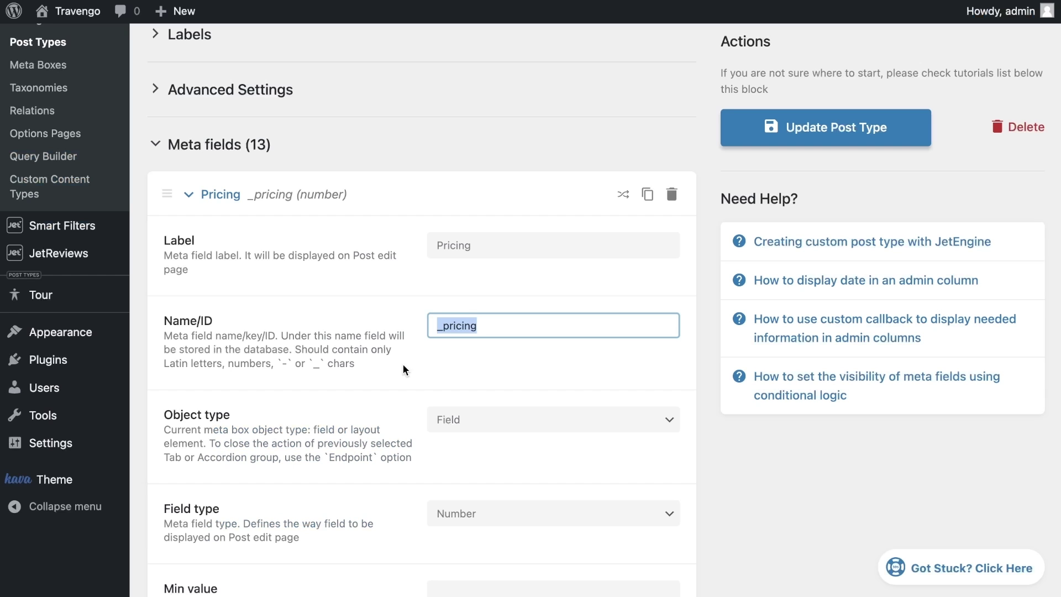
{"action": "scroll", "coordinate": [387, 331], "scroll_direction": "down", "scroll_amount": 1}
{"action": "left_click", "coordinate": [221, 199]}
{"action": "left_click", "coordinate": [272, 296]}
{"action": "left_click_drag", "start_coordinate": [434, 359], "coordinate": [525, 359]}
{"action": "key", "text": "ctrl+c"}
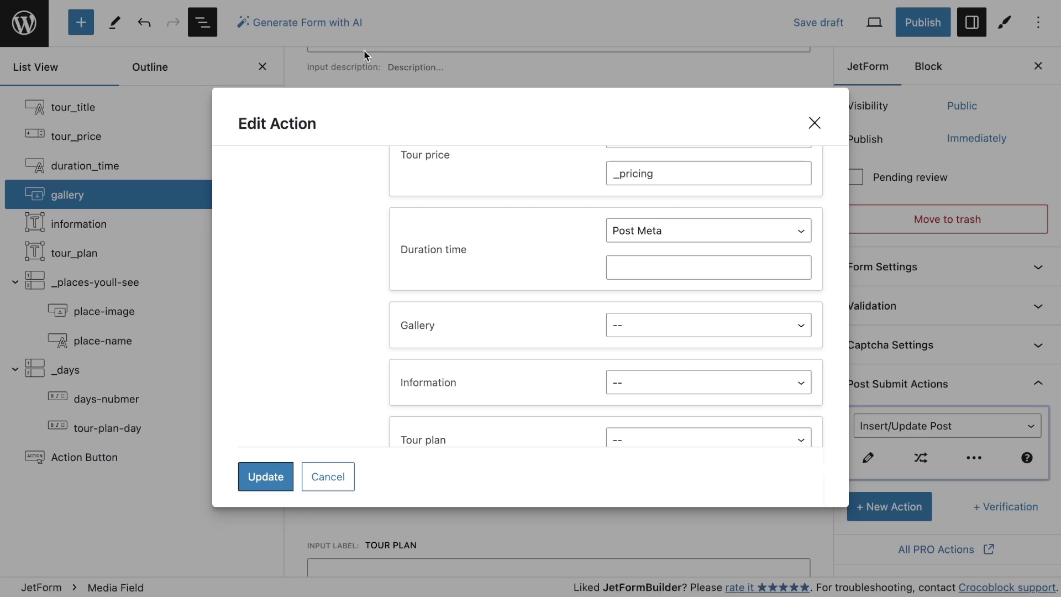
{"action": "left_click", "coordinate": [709, 268]}
{"action": "key", "text": "ctrl+v"}
- Map Gallery to the _gallery meta key and Information to _information
{"action": "left_click", "coordinate": [709, 325]}
{"action": "left_click", "coordinate": [636, 528]}
{"action": "scroll", "coordinate": [553, 331], "scroll_direction": "down", "scroll_amount": 2}
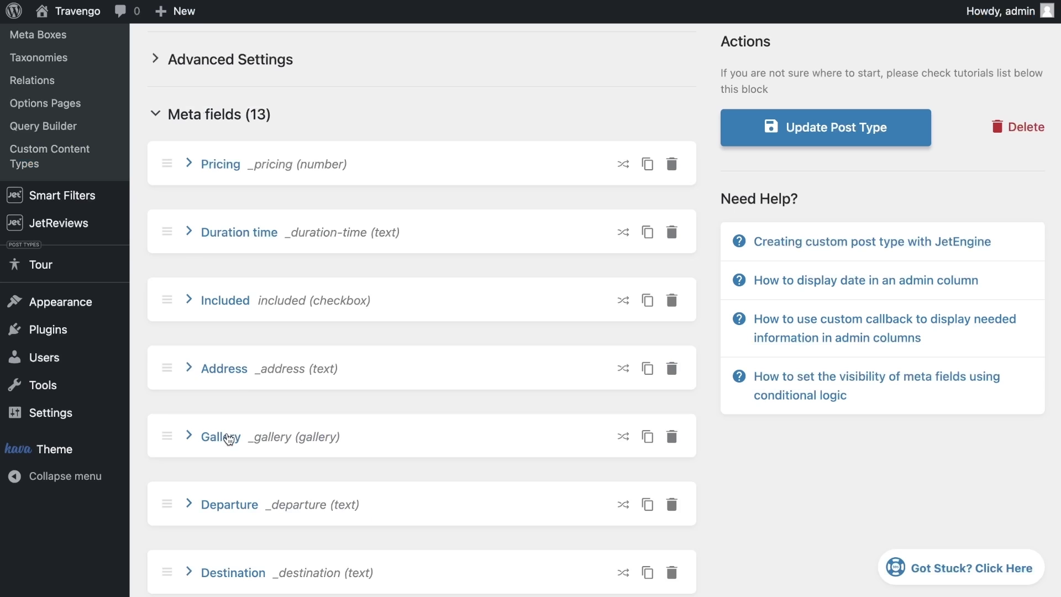
{"action": "left_click", "coordinate": [230, 439]}
{"action": "scroll", "coordinate": [230, 331], "scroll_direction": "down", "scroll_amount": 5}
{"action": "left_click_drag", "start_coordinate": [436, 309], "coordinate": [477, 309]}
{"action": "type", "text": "_gallery"}
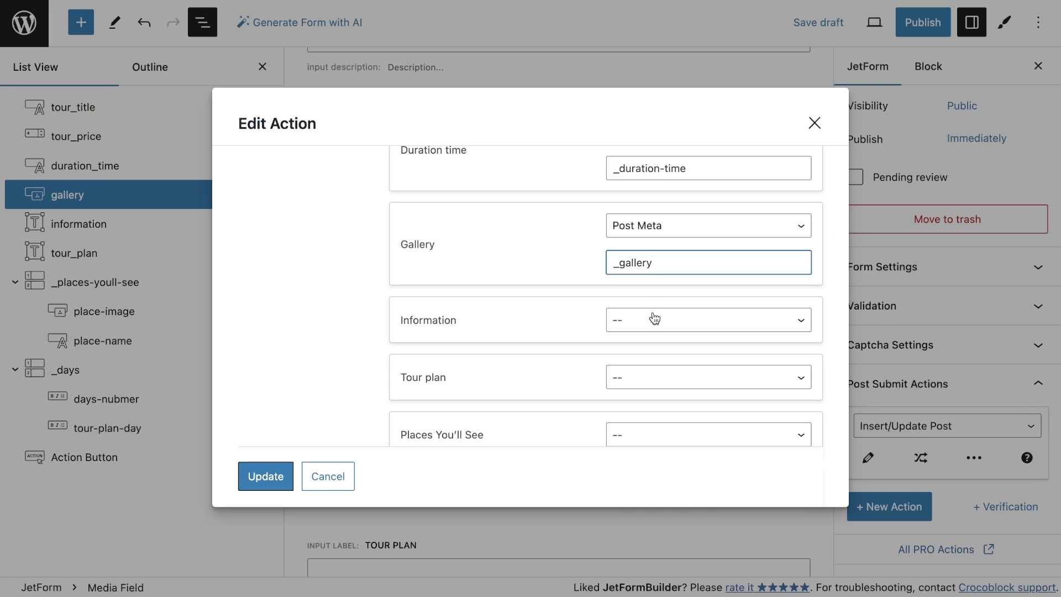
{"action": "left_click", "coordinate": [651, 315]}
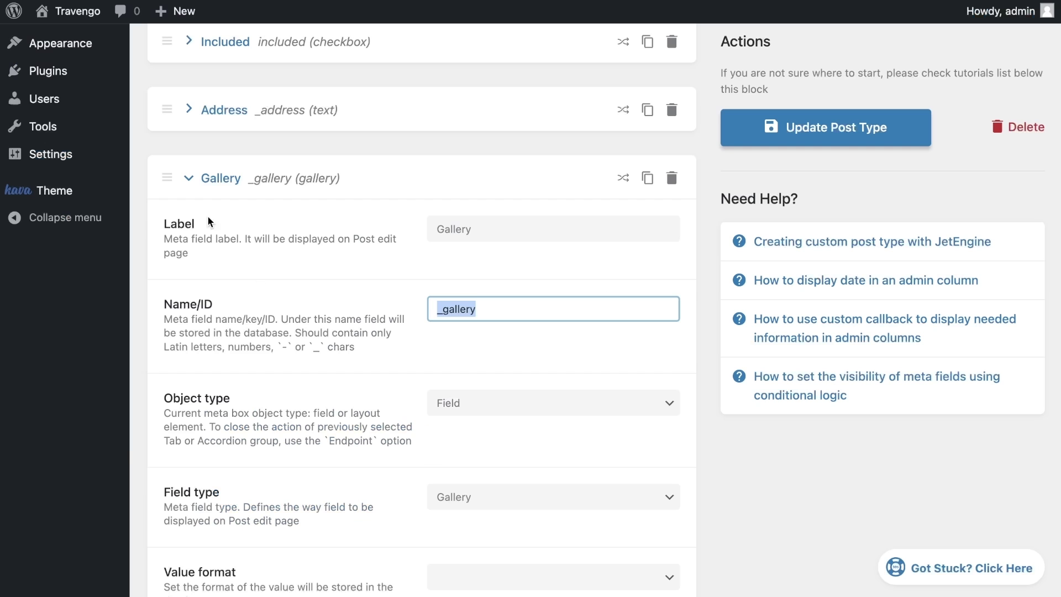
{"action": "left_click", "coordinate": [220, 178]}
{"action": "left_click", "coordinate": [233, 382]}
{"action": "left_click_drag", "start_coordinate": [540, 514], "coordinate": [436, 514]}
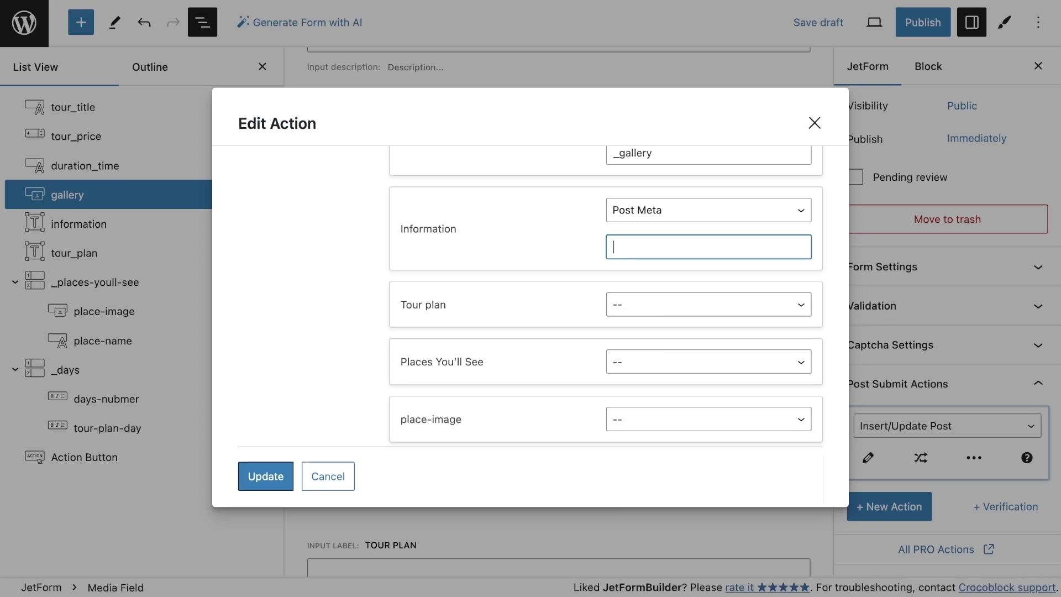
{"action": "type", "text": "_information"}
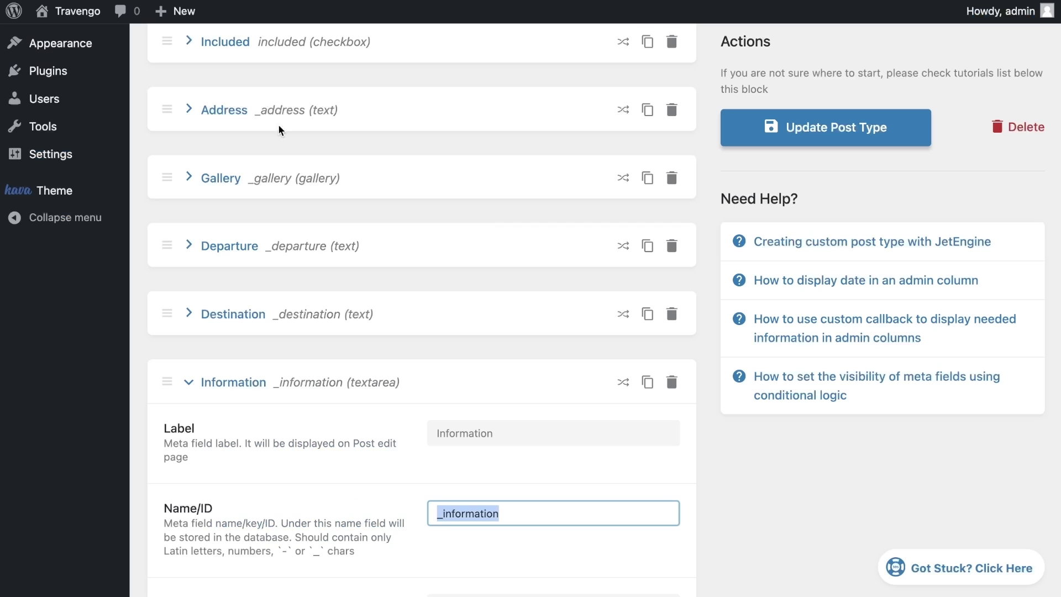
- Map Tour Plan to _tour-plan and Places You'll See to _places-youll-see
{"action": "left_click", "coordinate": [233, 382]}
{"action": "scroll", "coordinate": [324, 315], "scroll_direction": "down", "scroll_amount": 5}
{"action": "left_click", "coordinate": [272, 434]}
{"action": "left_click_drag", "start_coordinate": [540, 490], "coordinate": [436, 490]}
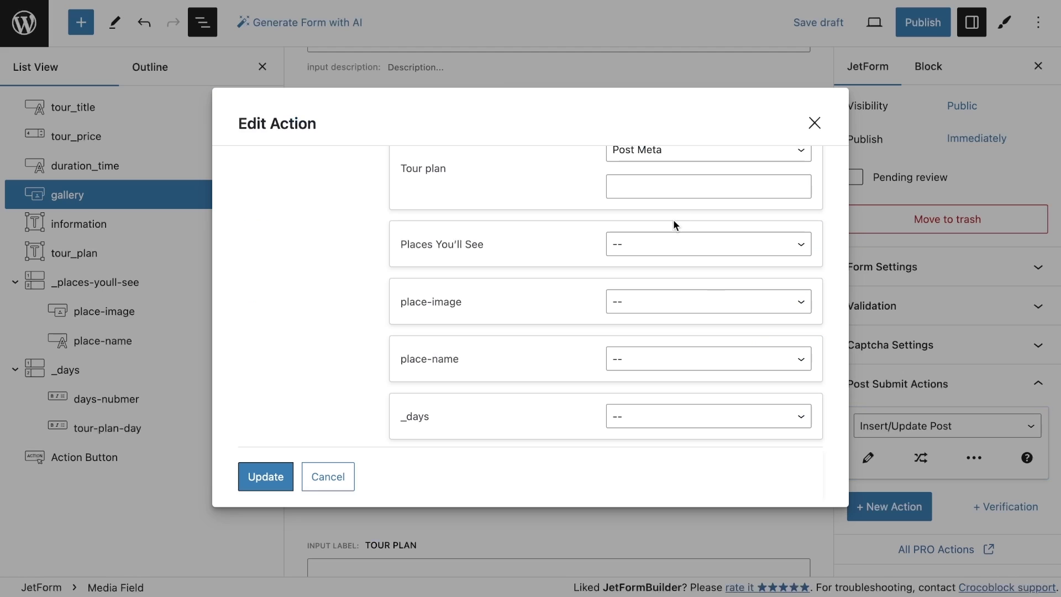
{"action": "type", "text": "_tour-plan"}
{"action": "left_click", "coordinate": [678, 246]}
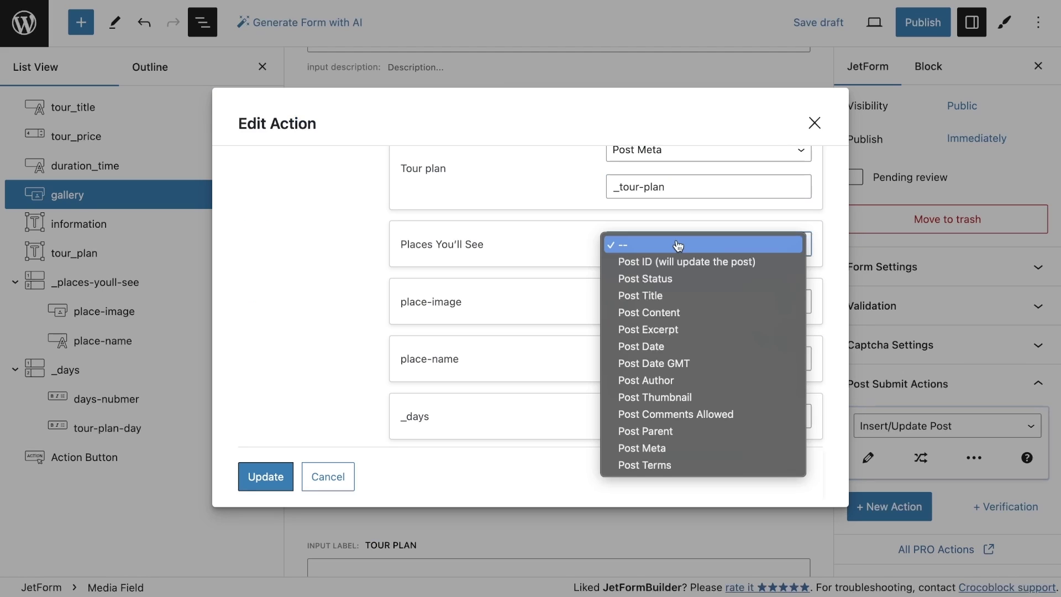
{"action": "left_click", "coordinate": [713, 448]}
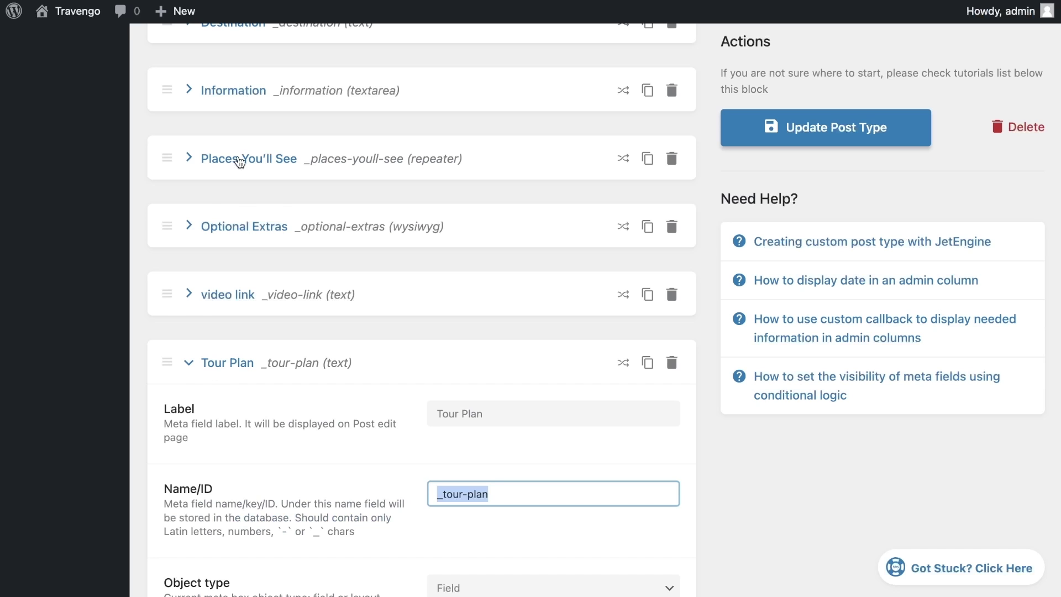
{"action": "left_click", "coordinate": [249, 161]}
{"action": "left_click_drag", "start_coordinate": [541, 290], "coordinate": [437, 289]}
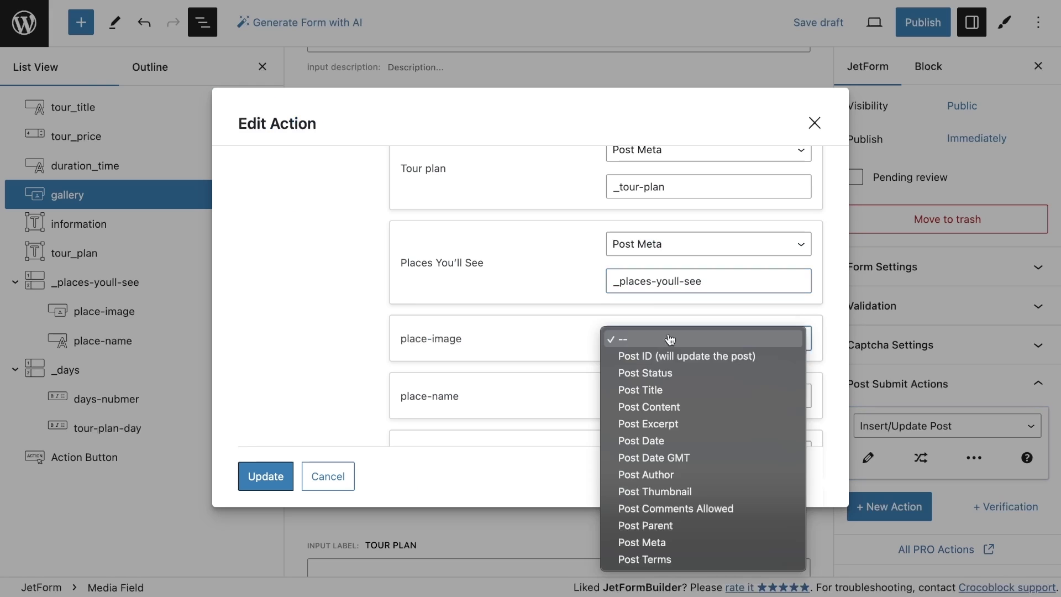
- Map the place-image and place-name sub-fields to their matching meta keys
{"action": "left_click", "coordinate": [691, 538]}
{"action": "triple_click", "coordinate": [431, 256]}
{"action": "key", "text": "ctrl+c"}
{"action": "left_click", "coordinate": [708, 274]}
{"action": "key", "text": "ctrl+v"}
{"action": "left_click", "coordinate": [709, 332]}
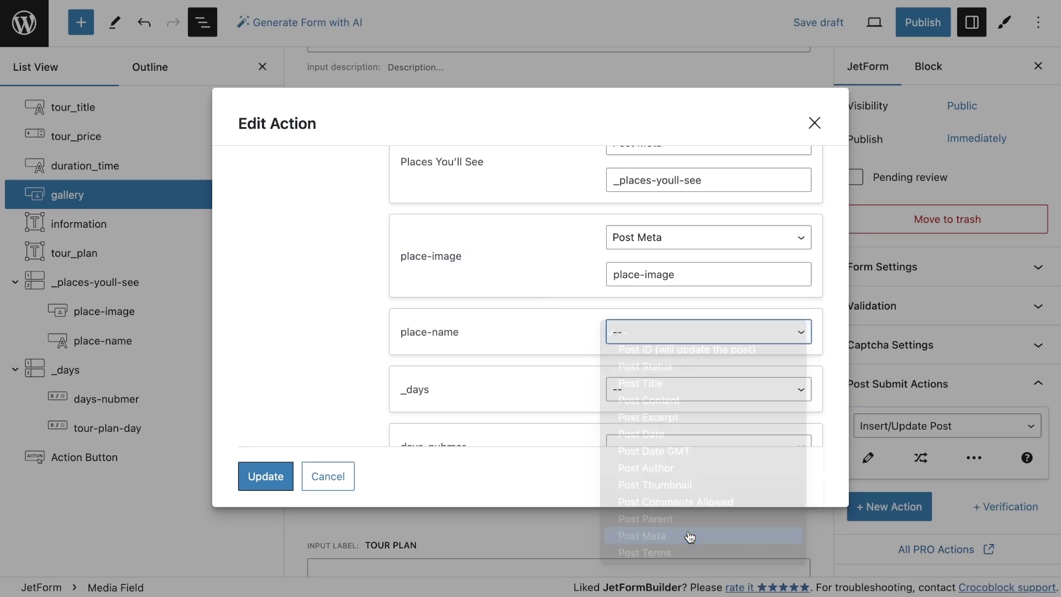
{"action": "left_click", "coordinate": [690, 537]}
{"action": "triple_click", "coordinate": [428, 271]}
{"action": "left_click", "coordinate": [709, 266]}
{"action": "key", "text": "ctrl+v"}
{"action": "left_click", "coordinate": [680, 324]}
- Map the _days, days-nubmer and tour-plan-day sub-fields to Post Meta keys
{"action": "left_click", "coordinate": [641, 529]}
{"action": "triple_click", "coordinate": [414, 342]}
{"action": "left_click", "coordinate": [635, 362]}
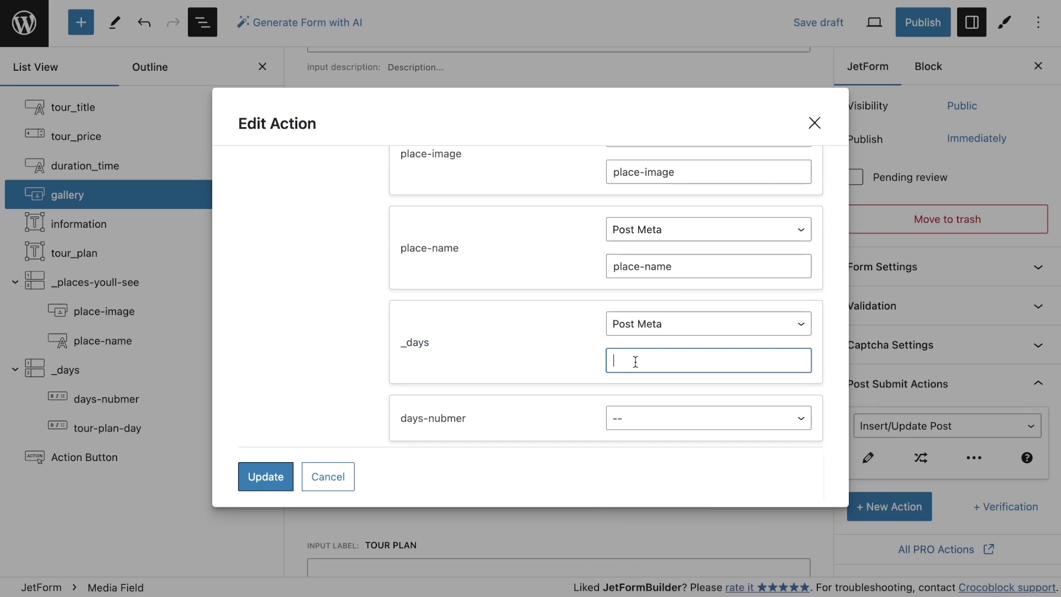
{"action": "key", "text": "ctrl+v"}
{"action": "scroll", "coordinate": [651, 289], "scroll_direction": "down", "scroll_amount": 3}
{"action": "left_click", "coordinate": [651, 287]}
{"action": "left_click", "coordinate": [664, 492]}
{"action": "triple_click", "coordinate": [437, 297]}
{"action": "left_click", "coordinate": [621, 311]}
{"action": "key", "text": "ctrl+v"}
{"action": "left_click", "coordinate": [680, 373]}
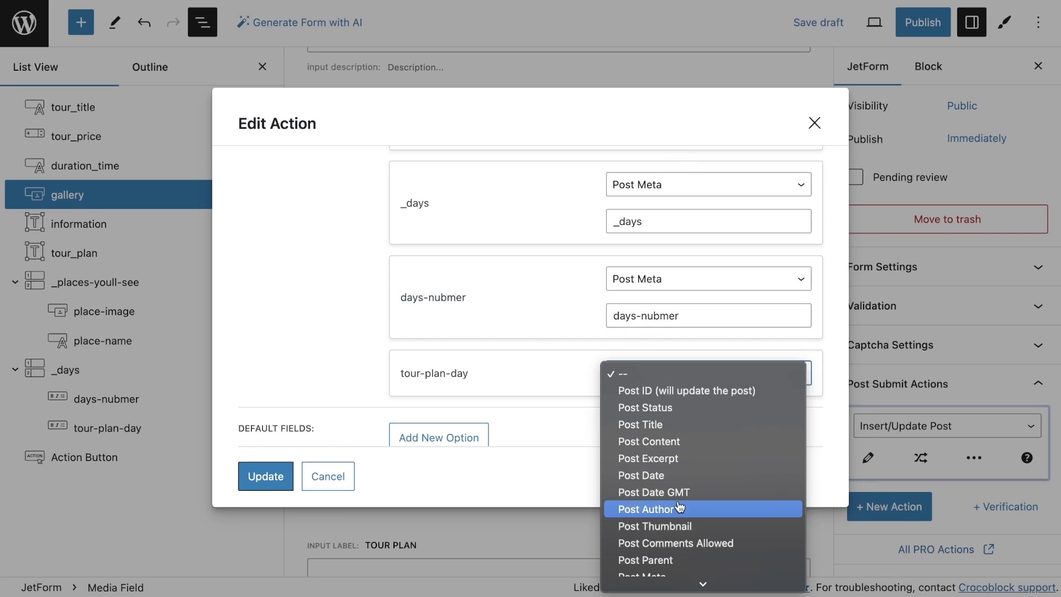
{"action": "left_click", "coordinate": [642, 575]}
{"action": "scroll", "coordinate": [543, 327], "scroll_direction": "down", "scroll_amount": 3}
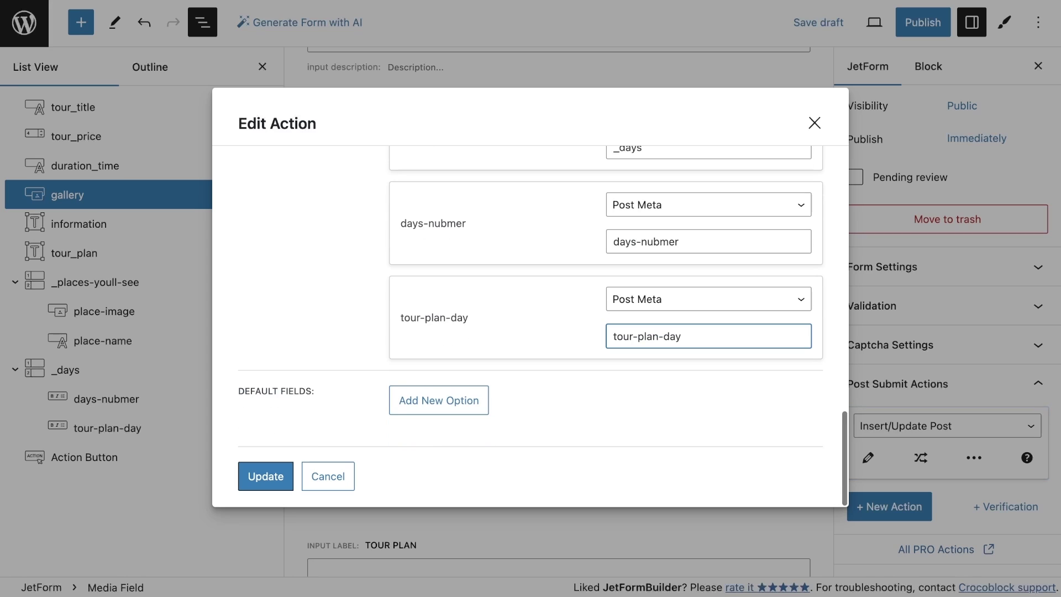
- Save the action mapping and publish the tour form
{"action": "left_click", "coordinate": [283, 474]}
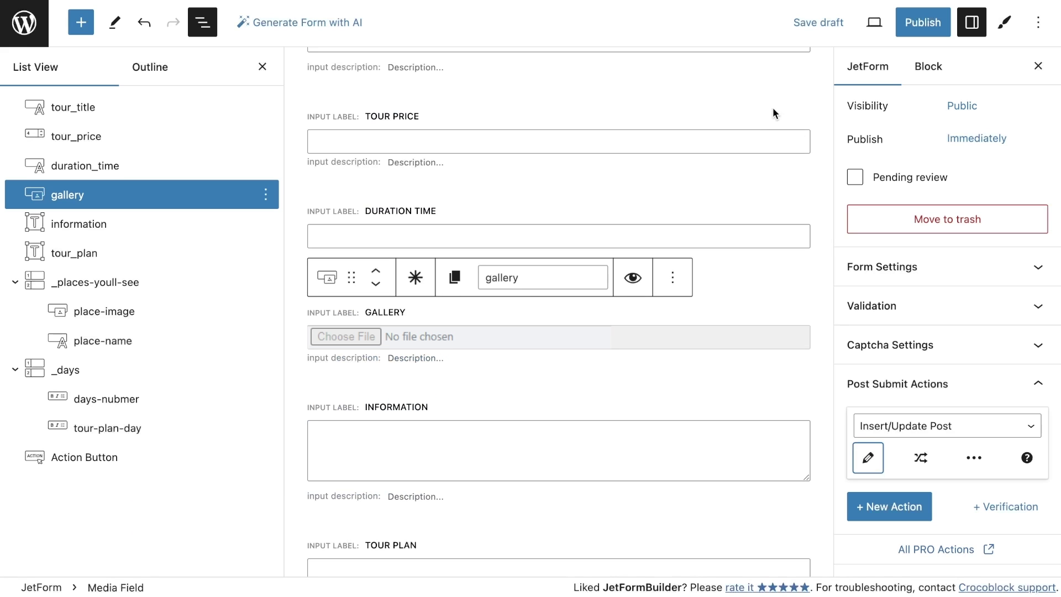
{"action": "left_click", "coordinate": [916, 34]}
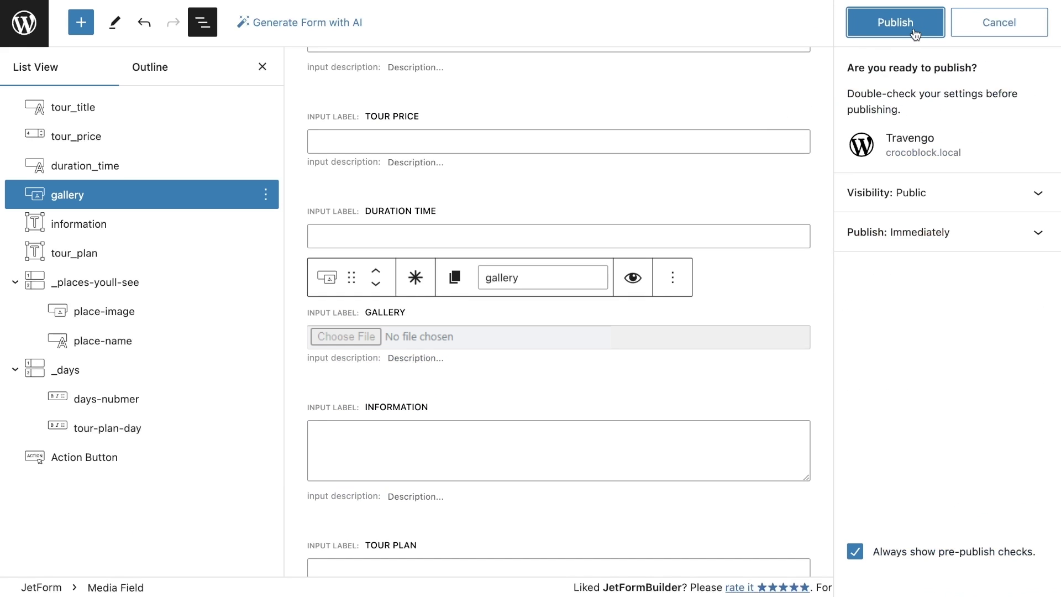
{"action": "left_click", "coordinate": [916, 35]}
{"action": "left_click", "coordinate": [25, 23]}
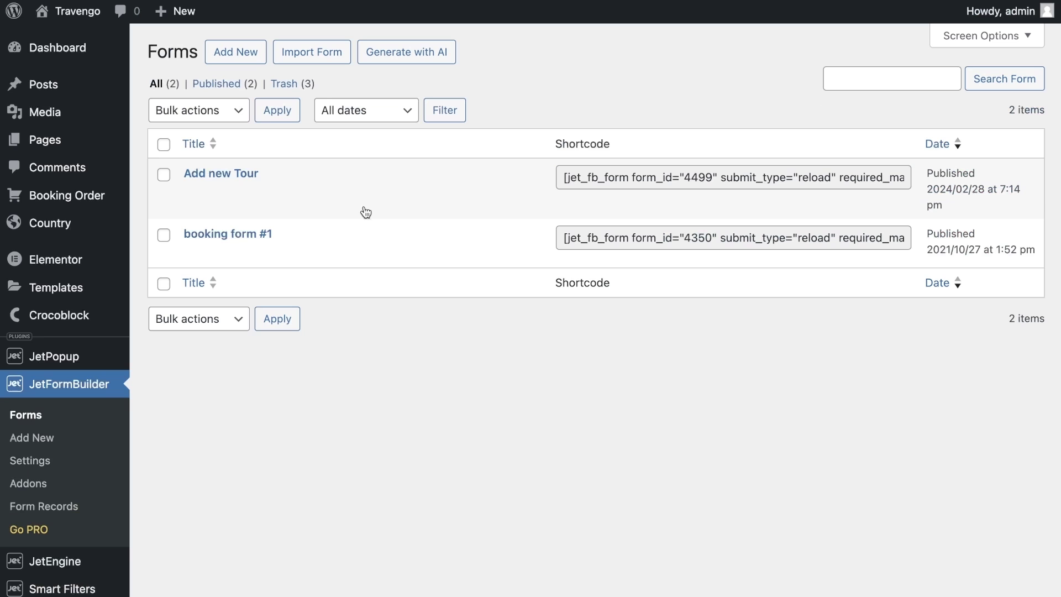
- Create and publish a page titled 'Add new Tour', then edit it in Elementor
{"action": "mouse_move", "coordinate": [78, 143]}
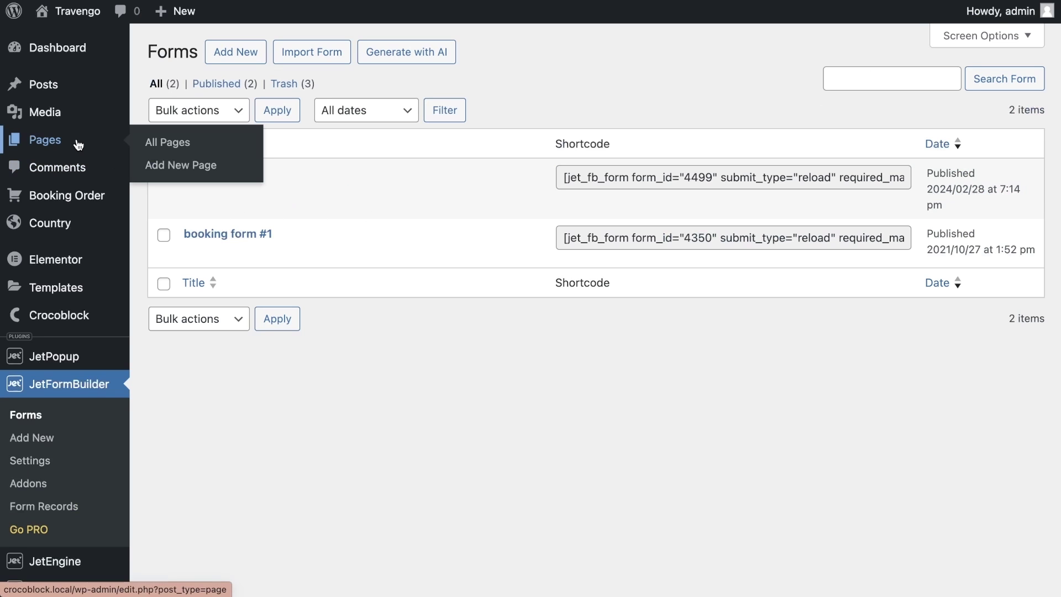
{"action": "left_click", "coordinate": [197, 166]}
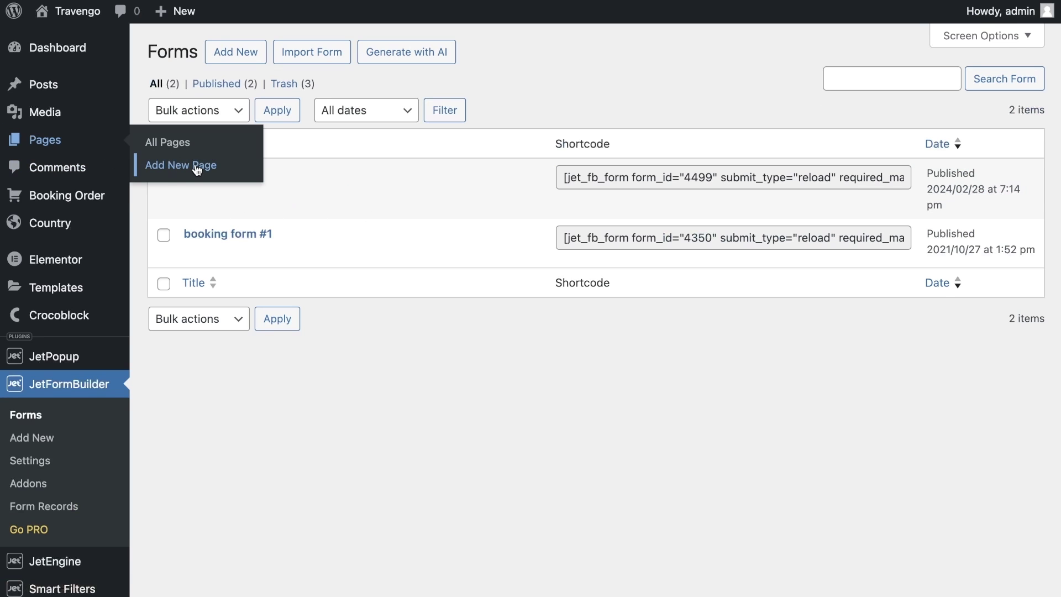
{"action": "left_click", "coordinate": [191, 127]}
{"action": "type", "text": "Add new Tour"}
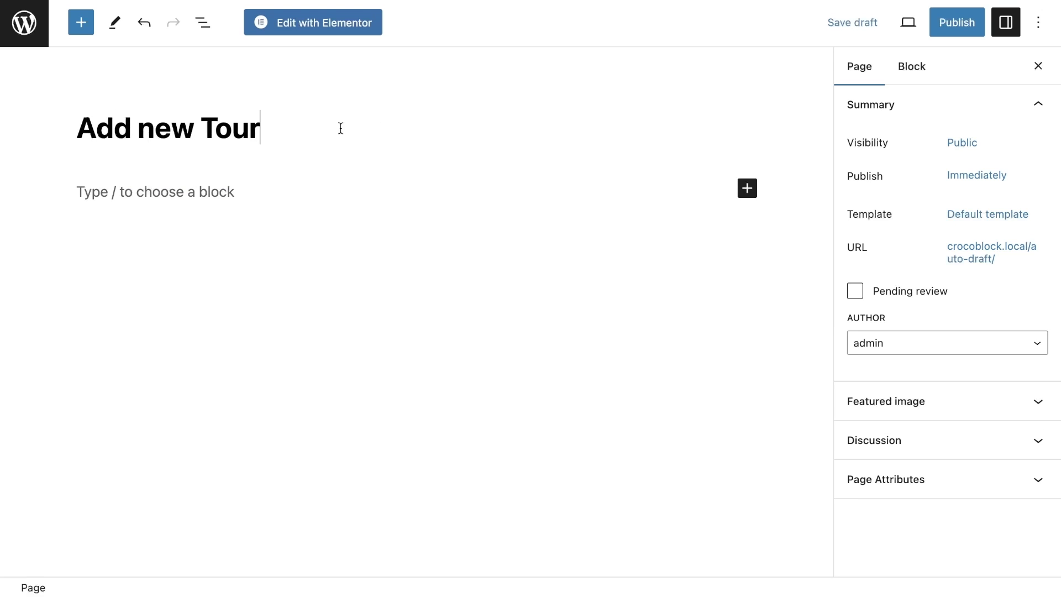
{"action": "left_click", "coordinate": [939, 25]}
{"action": "left_click", "coordinate": [936, 27]}
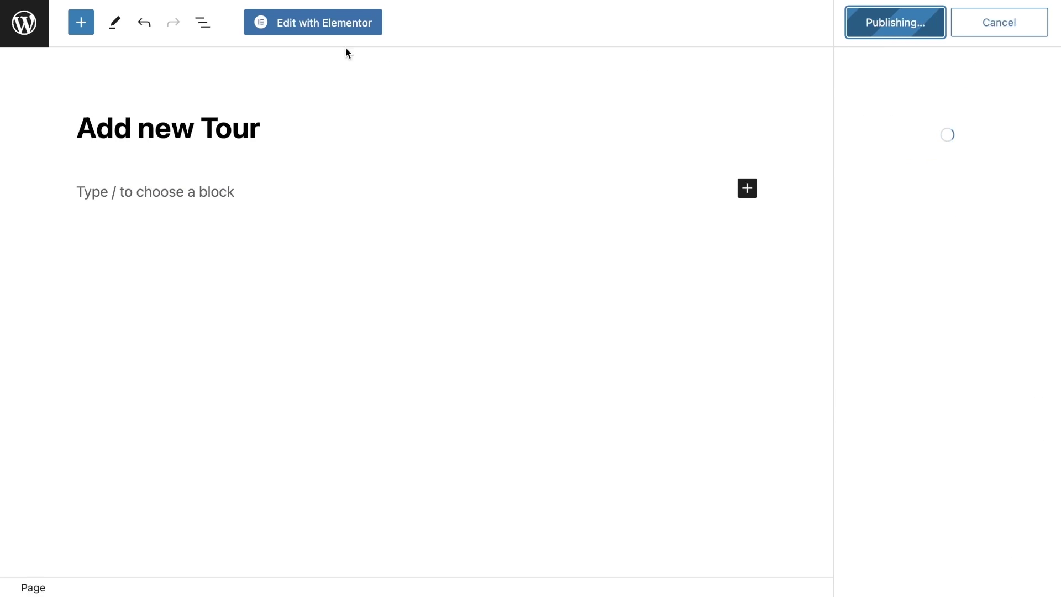
{"action": "left_click", "coordinate": [311, 28]}
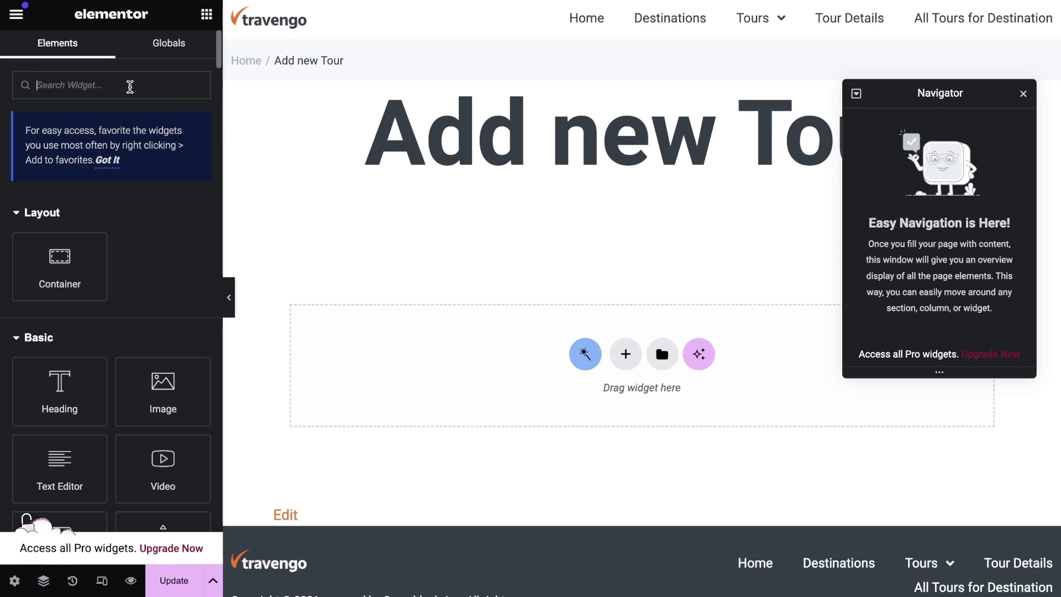
- Add a JetForm widget showing the Add new Tour form with AJAX submission, and update the page
{"action": "type", "text": "form"}
{"action": "left_click", "coordinate": [60, 225]}
{"action": "left_click", "coordinate": [156, 147]}
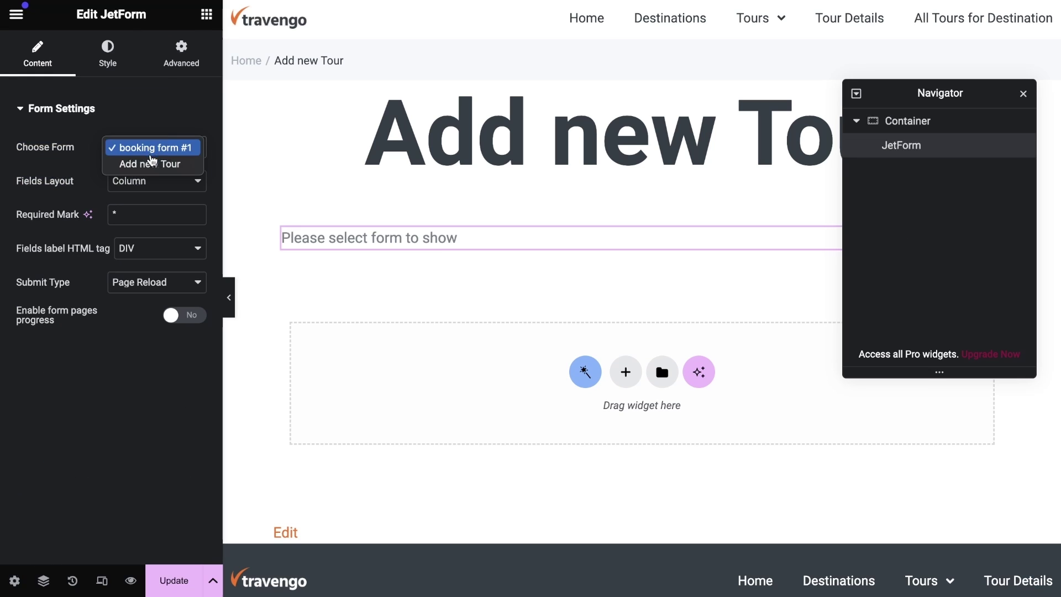
{"action": "left_click", "coordinate": [157, 161]}
{"action": "left_click", "coordinate": [156, 282]}
{"action": "left_click", "coordinate": [127, 296]}
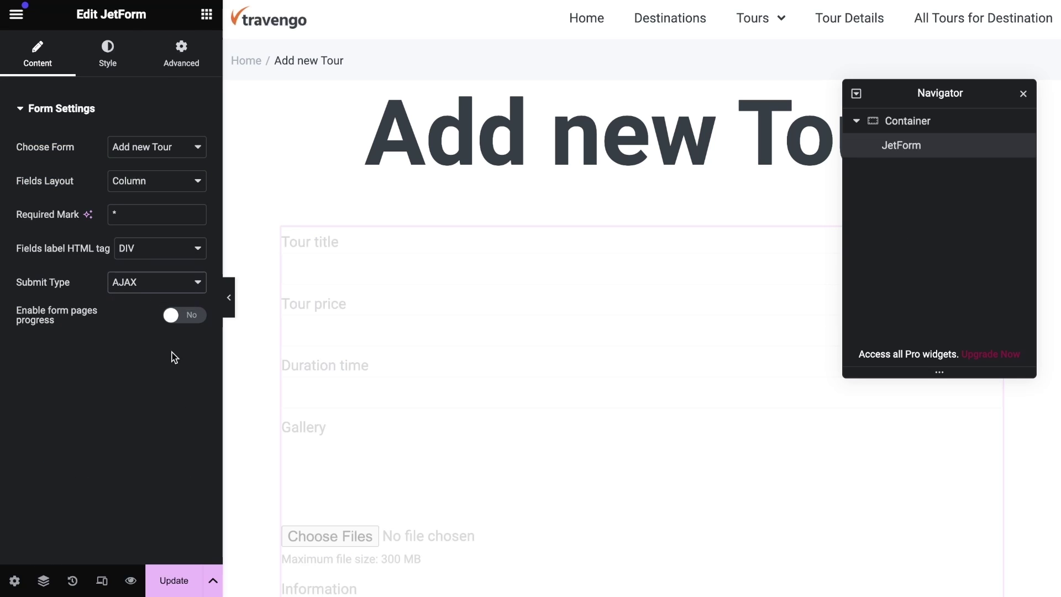
{"action": "left_click", "coordinate": [174, 580]}
{"action": "left_click", "coordinate": [16, 13]}
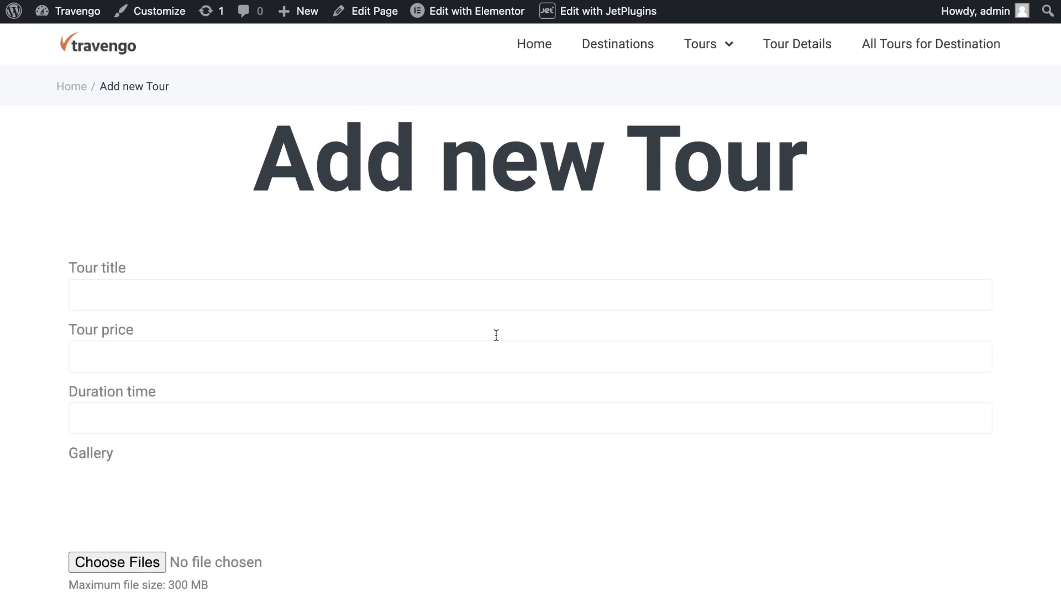
- Enter the tour title, a price of 3000 and a duration of '4 days'
{"action": "scroll", "coordinate": [495, 334], "scroll_direction": "down", "scroll_amount": 2}
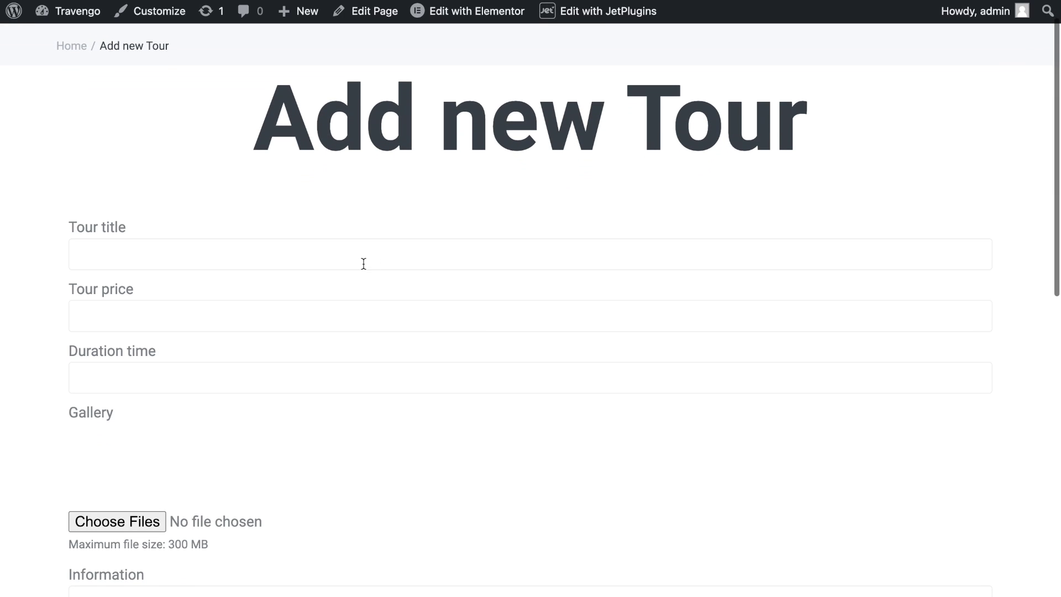
{"action": "scroll", "coordinate": [331, 252], "scroll_direction": "up", "scroll_amount": 2}
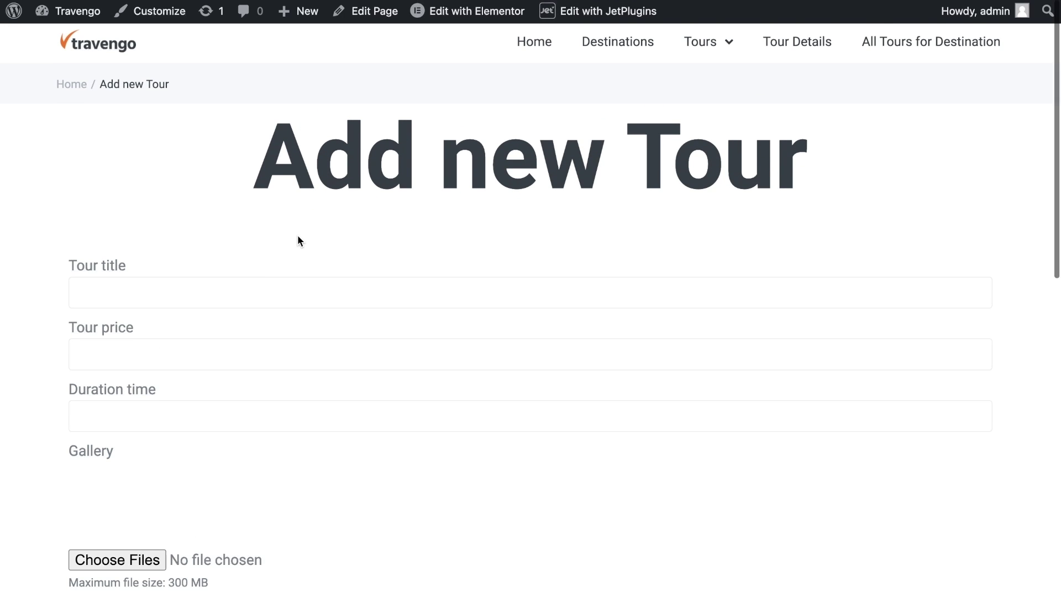
{"action": "scroll", "coordinate": [298, 238], "scroll_direction": "down", "scroll_amount": 1}
{"action": "left_click", "coordinate": [293, 232]}
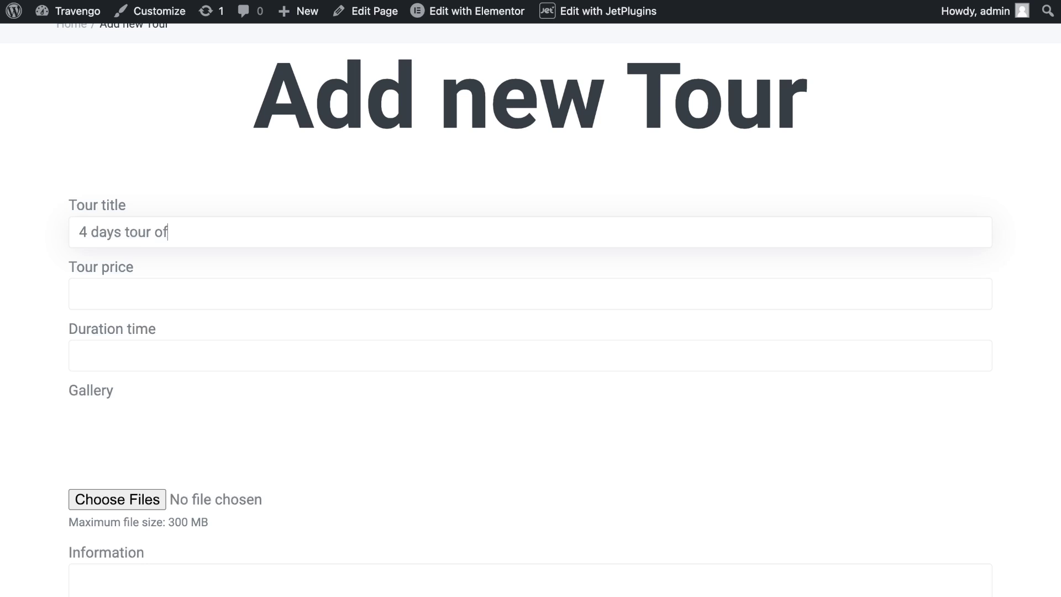
{"action": "left_click", "coordinate": [301, 297]}
{"action": "type", "text": "3000"}
{"action": "left_click", "coordinate": [308, 355]}
{"action": "type", "text": "4 days"}
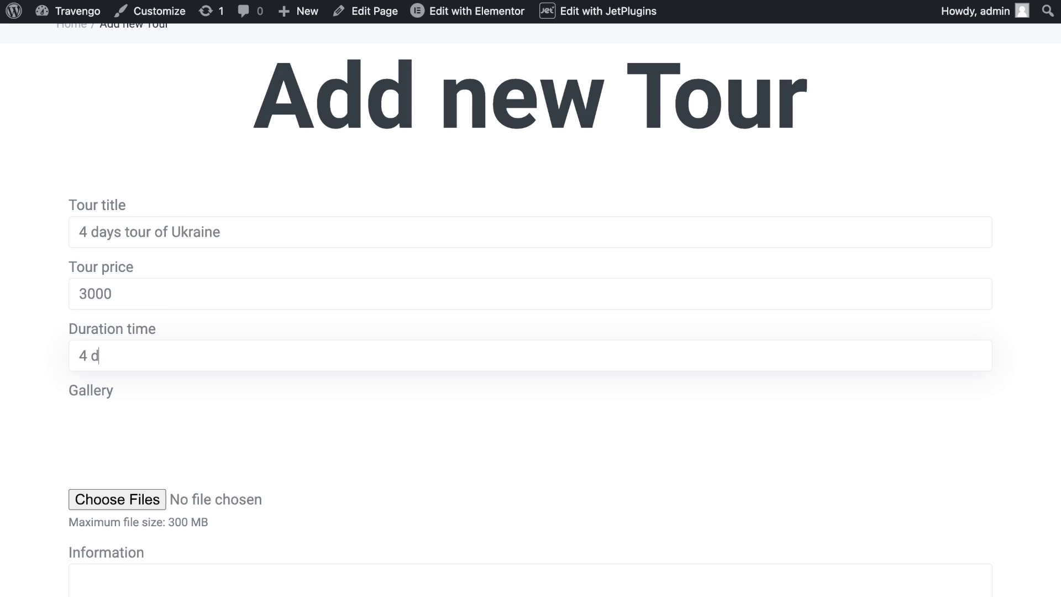
- Upload the Kyiv image to the tour gallery
{"action": "scroll", "coordinate": [308, 332], "scroll_direction": "down", "scroll_amount": 3}
{"action": "left_click", "coordinate": [135, 329]}
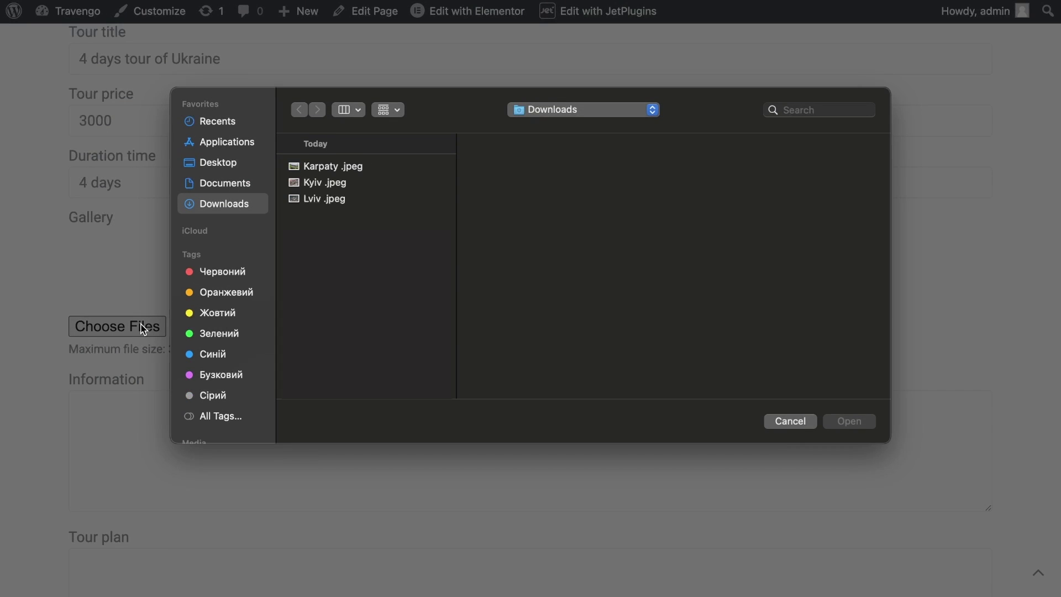
{"action": "left_click", "coordinate": [338, 184]}
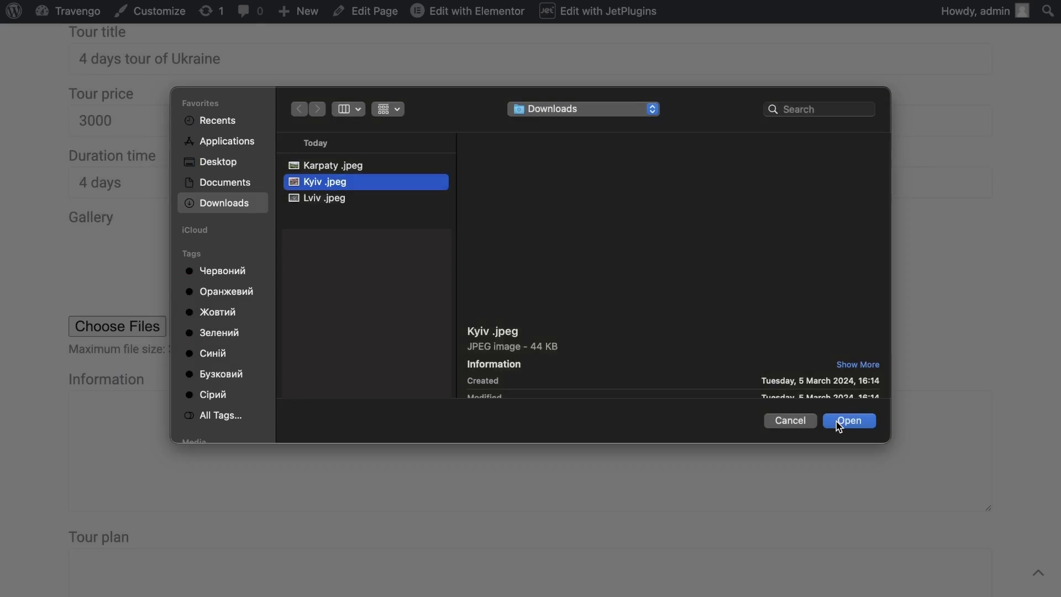
{"action": "left_click", "coordinate": [850, 422]}
- Fill Information with '4 days tour of Ukraine' and start the Tour plan text
{"action": "left_click", "coordinate": [450, 403]}
{"action": "scroll", "coordinate": [450, 403], "scroll_direction": "down", "scroll_amount": 2}
{"action": "type", "text": "4 days tour of Ukr"}
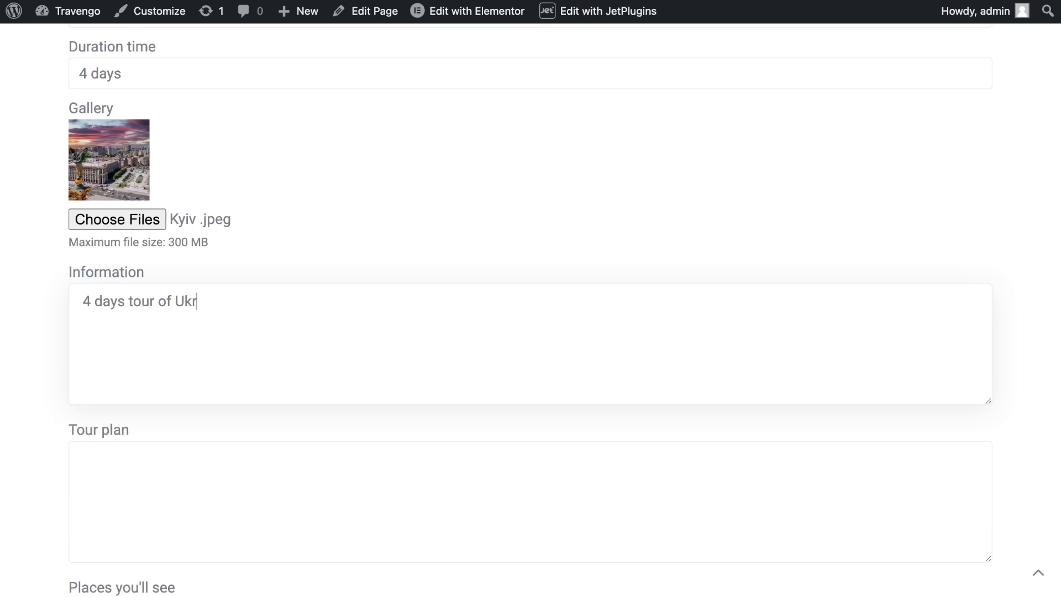
{"action": "type", "text": "aine"}
{"action": "scroll", "coordinate": [230, 261], "scroll_direction": "down", "scroll_amount": 5}
{"action": "left_click", "coordinate": [210, 241]}
{"action": "type", "text": "Kyiv, Lviv, Karp"}
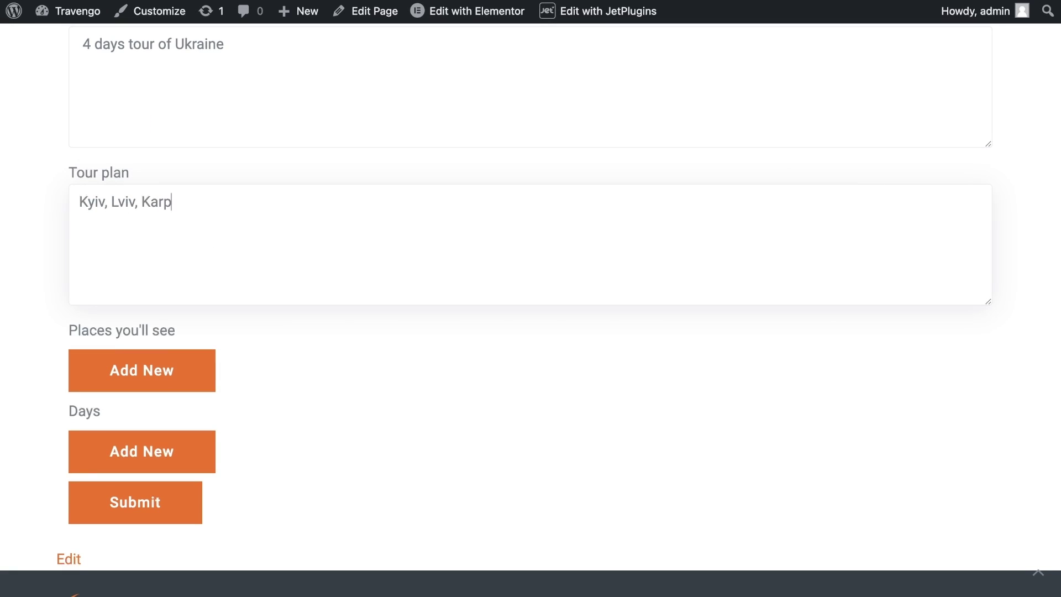
- Add a first place you'll see, with the Kyiv image
{"action": "left_click", "coordinate": [142, 370]}
{"action": "scroll", "coordinate": [245, 291], "scroll_direction": "down", "scroll_amount": 4}
{"action": "left_click", "coordinate": [113, 251]}
{"action": "left_click", "coordinate": [304, 180]}
{"action": "left_click", "coordinate": [849, 422]}
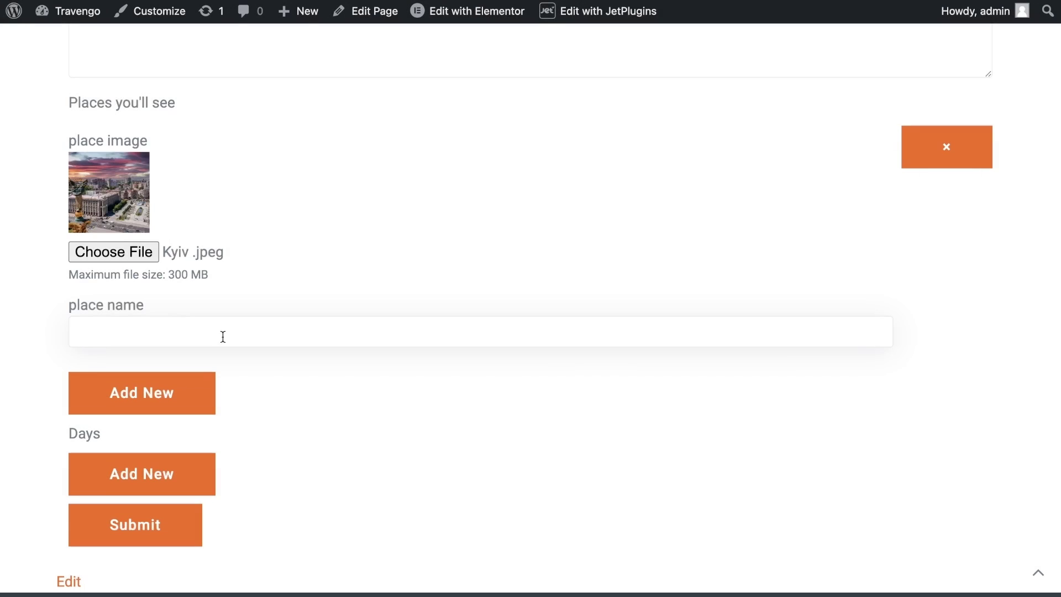
- Add a second place named 'Lviv' with the Lviv image
{"action": "left_click", "coordinate": [142, 392]}
{"action": "scroll", "coordinate": [127, 376], "scroll_direction": "down", "scroll_amount": 3}
{"action": "left_click", "coordinate": [116, 355]}
{"action": "left_click", "coordinate": [350, 197]}
{"action": "left_click", "coordinate": [846, 419]}
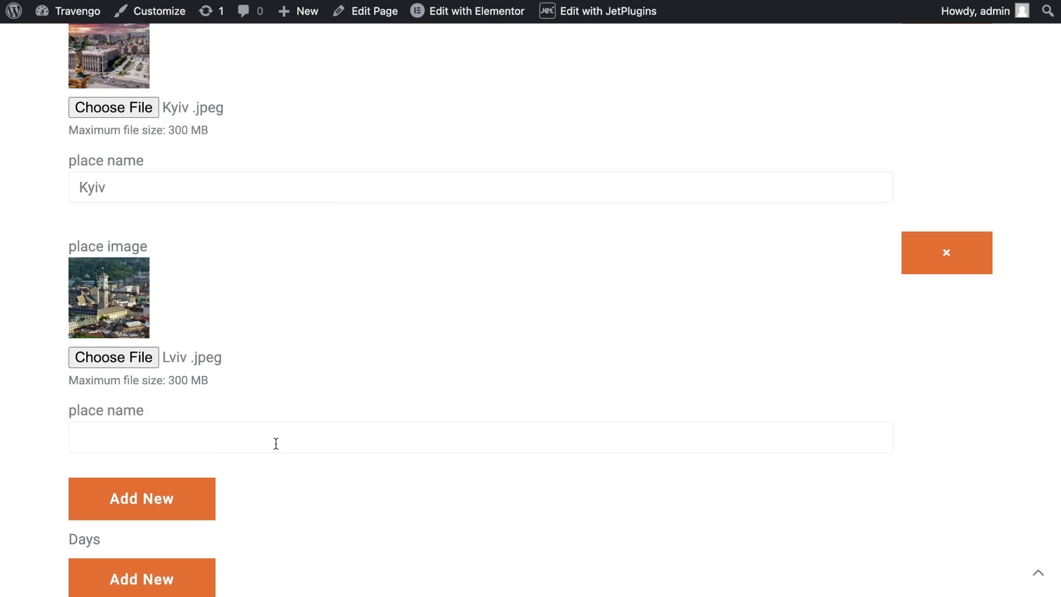
{"action": "left_click", "coordinate": [275, 443]}
{"action": "type", "text": "Lviv"}
{"action": "scroll", "coordinate": [334, 441], "scroll_direction": "down", "scroll_amount": 1}
- Add two days (Kyiv, then 'Day 2' with plan 'Lviv') and submit the form
{"action": "left_click", "coordinate": [142, 511]}
{"action": "scroll", "coordinate": [332, 386], "scroll_direction": "down", "scroll_amount": 5}
{"action": "left_click", "coordinate": [276, 320]}
{"action": "type", "text": "Da"}
{"action": "type", "text": "Kyiv"}
{"action": "scroll", "coordinate": [307, 387], "scroll_direction": "down", "scroll_amount": 5}
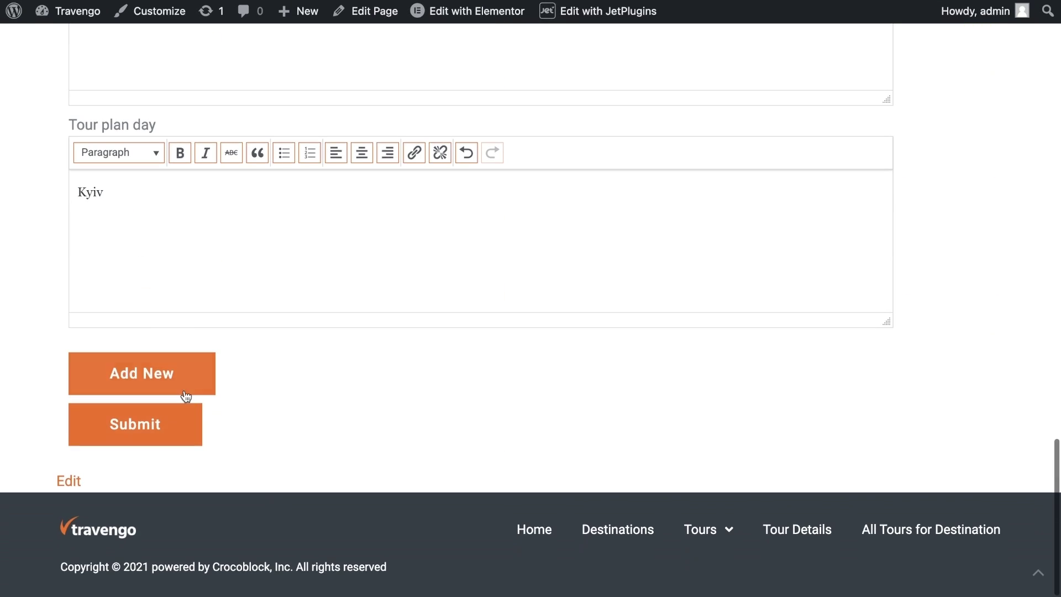
{"action": "left_click", "coordinate": [144, 374]}
{"action": "left_click", "coordinate": [276, 332]}
{"action": "type", "text": "Day 2"}
{"action": "left_click", "coordinate": [277, 531]}
{"action": "type", "text": "Lviv"}
{"action": "scroll", "coordinate": [332, 387], "scroll_direction": "down", "scroll_amount": 6}
{"action": "left_click", "coordinate": [164, 432]}
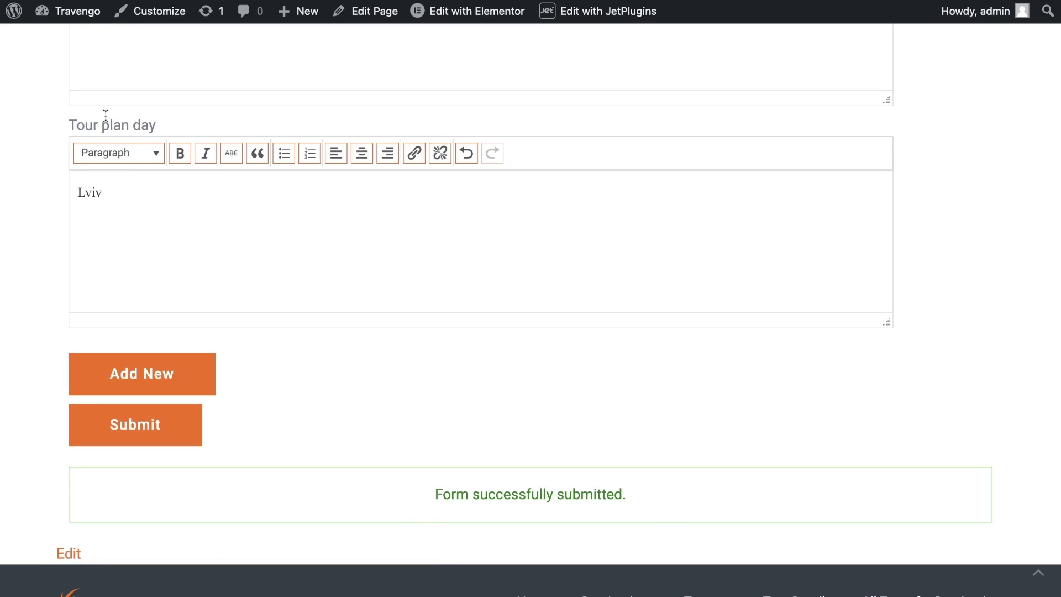
- Open the '4 Days tour of Ukraine' post from the Tour list for editing
{"action": "left_click", "coordinate": [11, 17]}
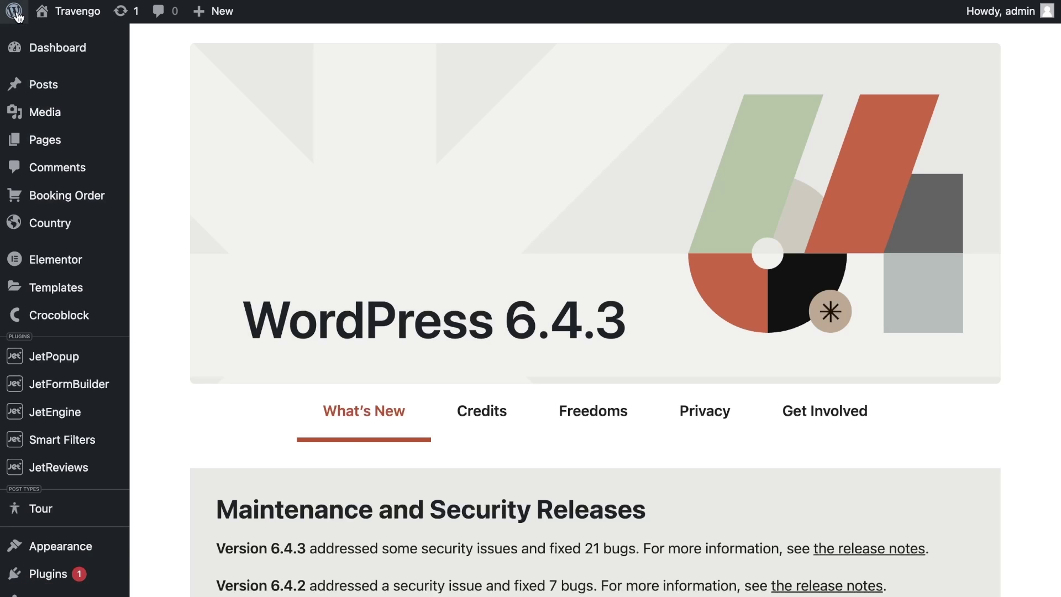
{"action": "mouse_move", "coordinate": [83, 514]}
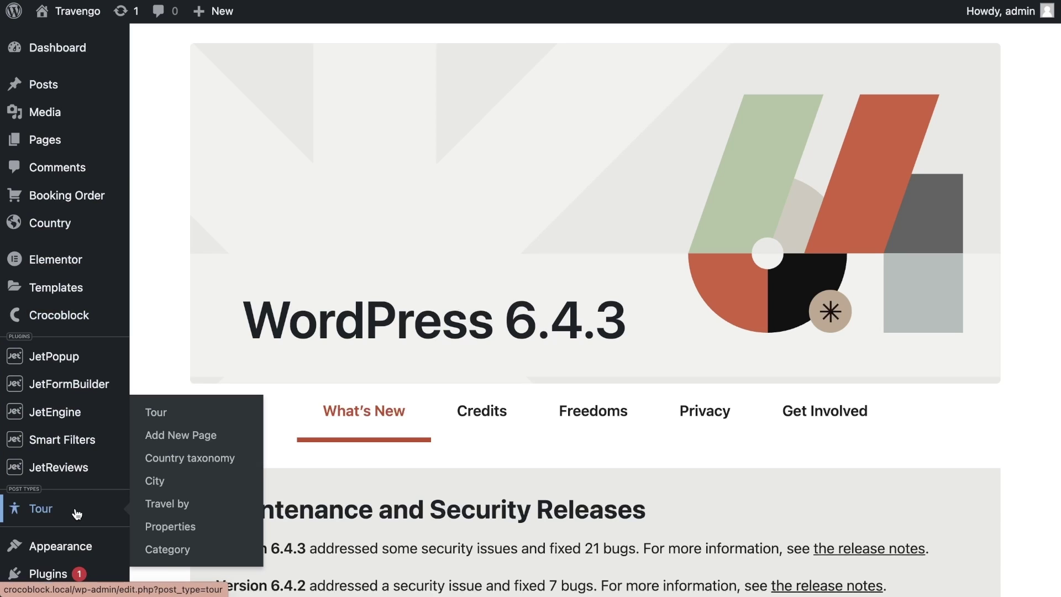
{"action": "left_click", "coordinate": [77, 514]}
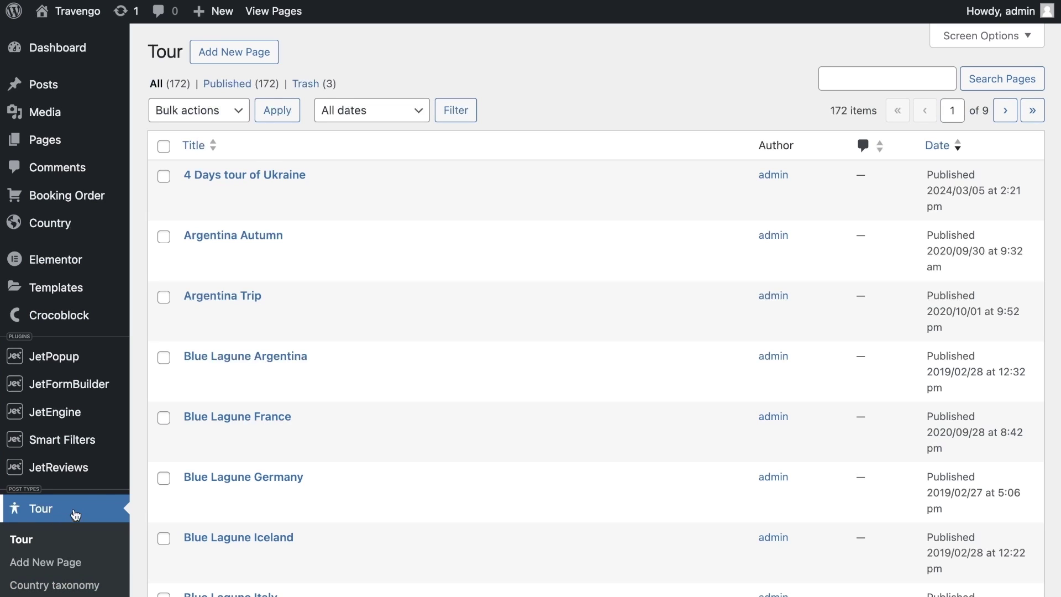
{"action": "left_click", "coordinate": [194, 197]}
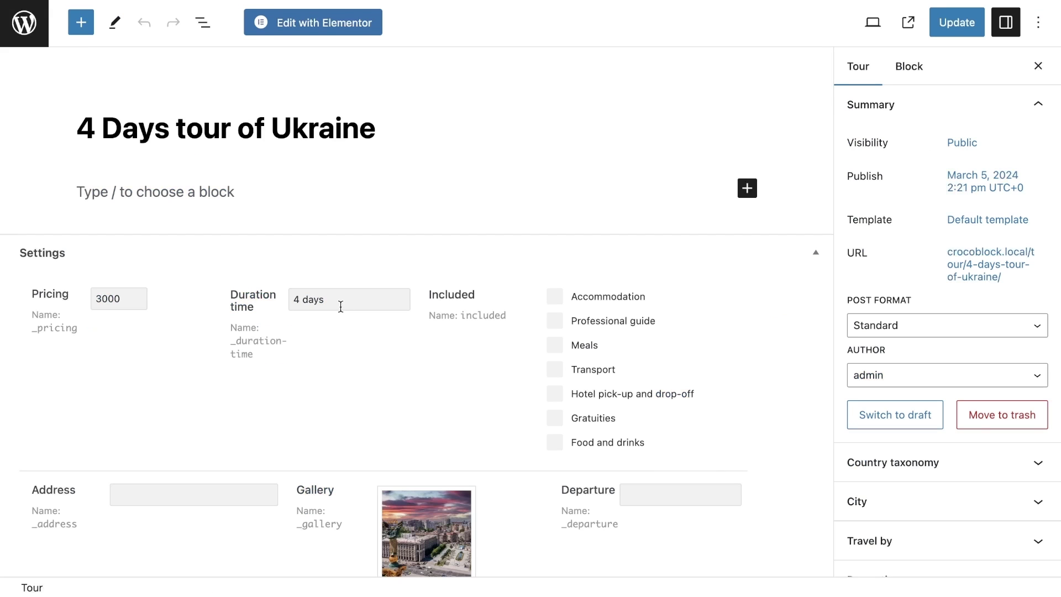
- Review the meta fields, collapsing the Kyiv place and first day items
{"action": "scroll", "coordinate": [341, 307], "scroll_direction": "down", "scroll_amount": 10}
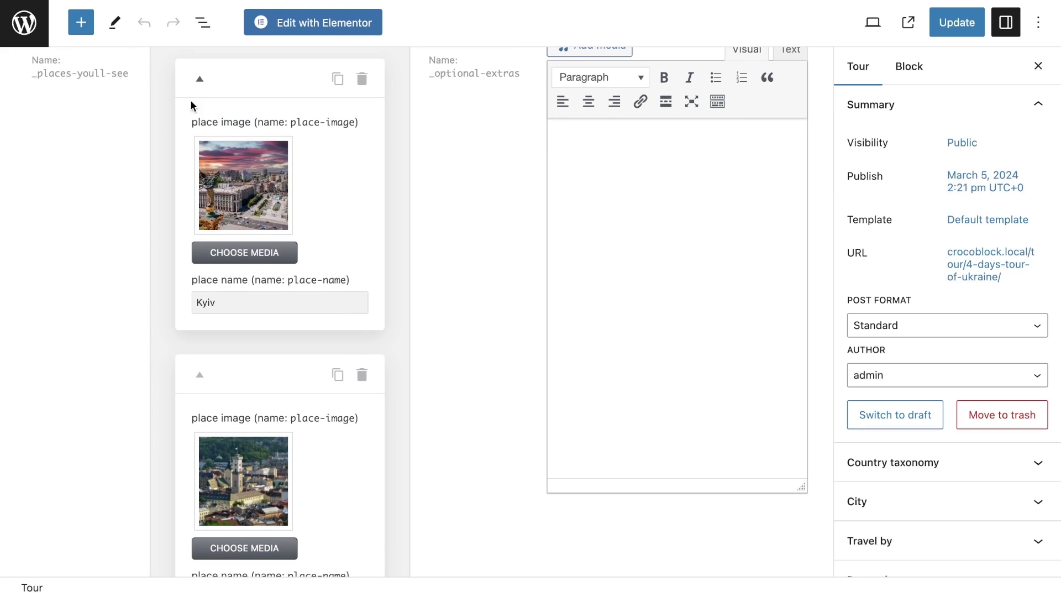
{"action": "left_click", "coordinate": [200, 78]}
{"action": "scroll", "coordinate": [360, 275], "scroll_direction": "up", "scroll_amount": 1}
{"action": "scroll", "coordinate": [360, 274], "scroll_direction": "down", "scroll_amount": 2}
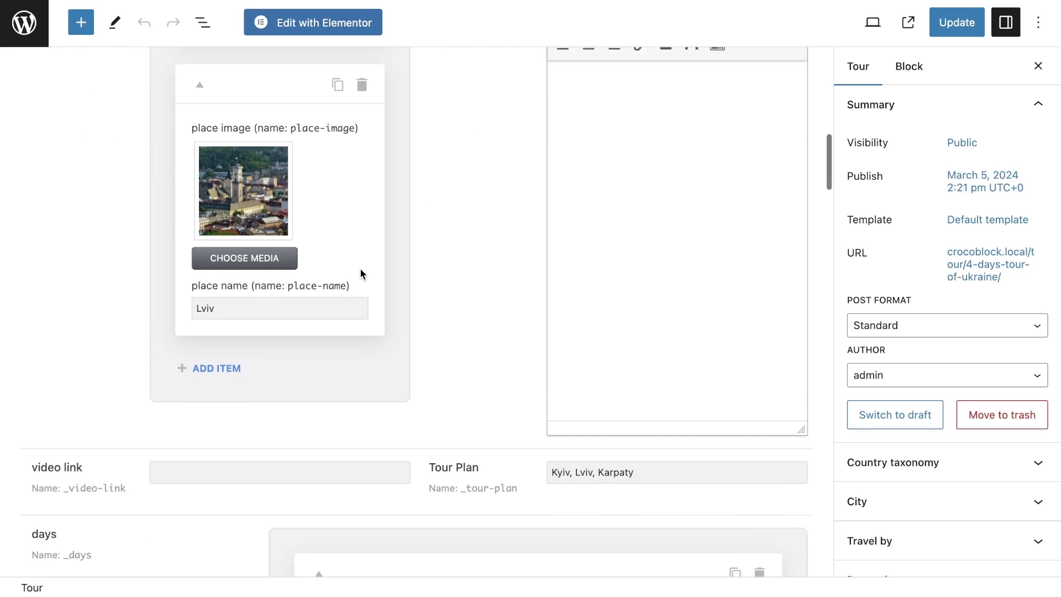
{"action": "scroll", "coordinate": [360, 273], "scroll_direction": "down", "scroll_amount": 7}
{"action": "left_click", "coordinate": [320, 189]}
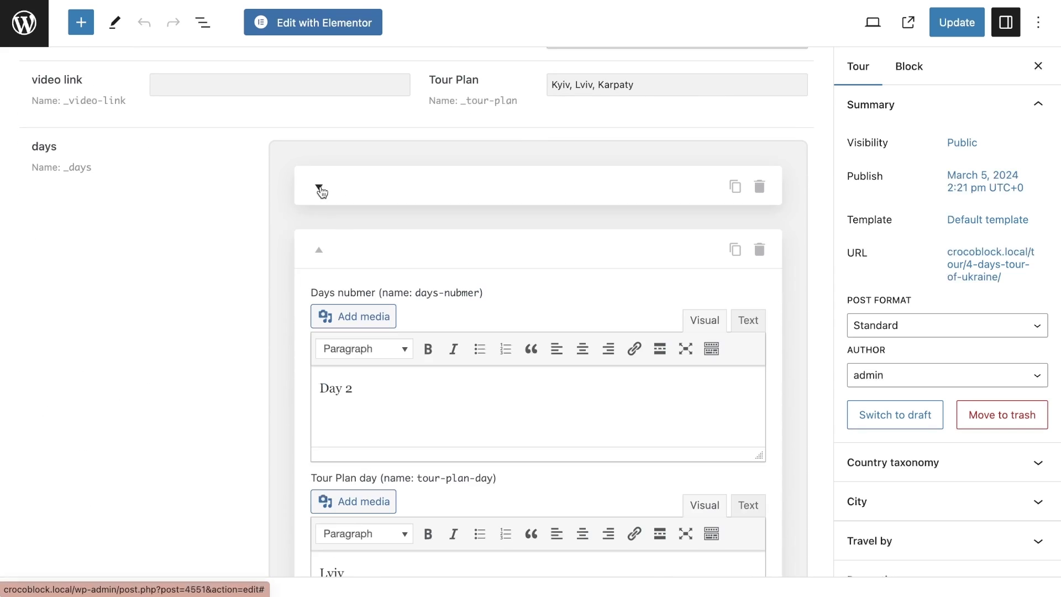
{"action": "scroll", "coordinate": [437, 330], "scroll_direction": "down", "scroll_amount": 1}
{"action": "scroll", "coordinate": [425, 377], "scroll_direction": "up", "scroll_amount": 14}
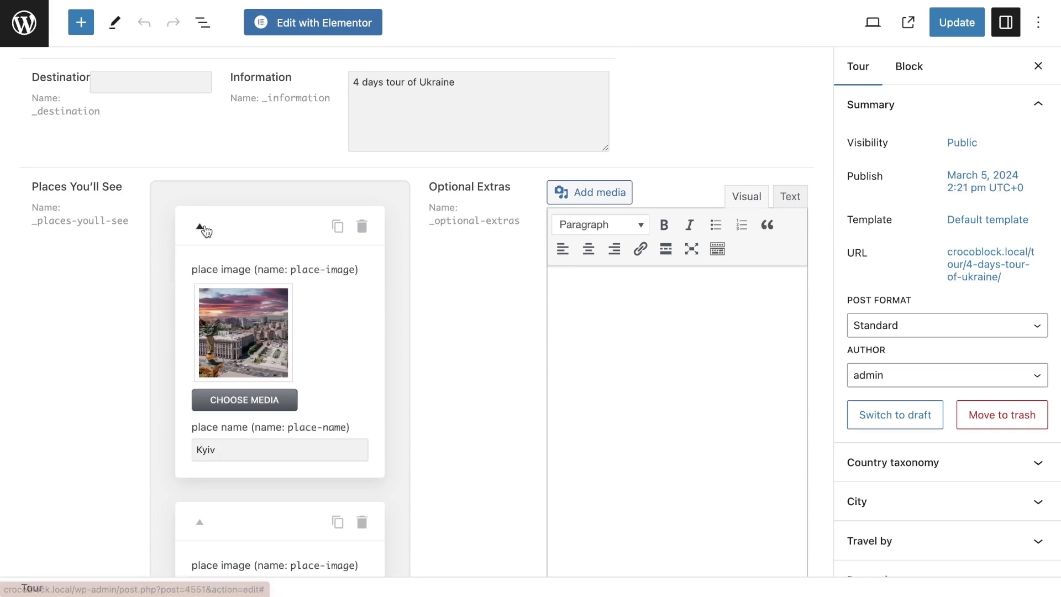
{"action": "scroll", "coordinate": [204, 224], "scroll_direction": "down", "scroll_amount": 3}
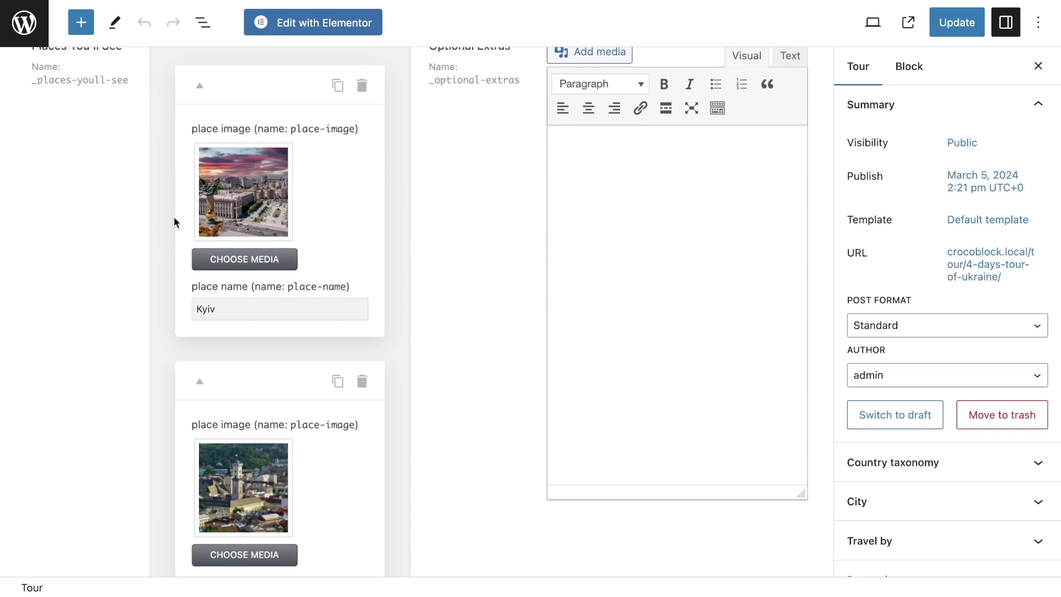